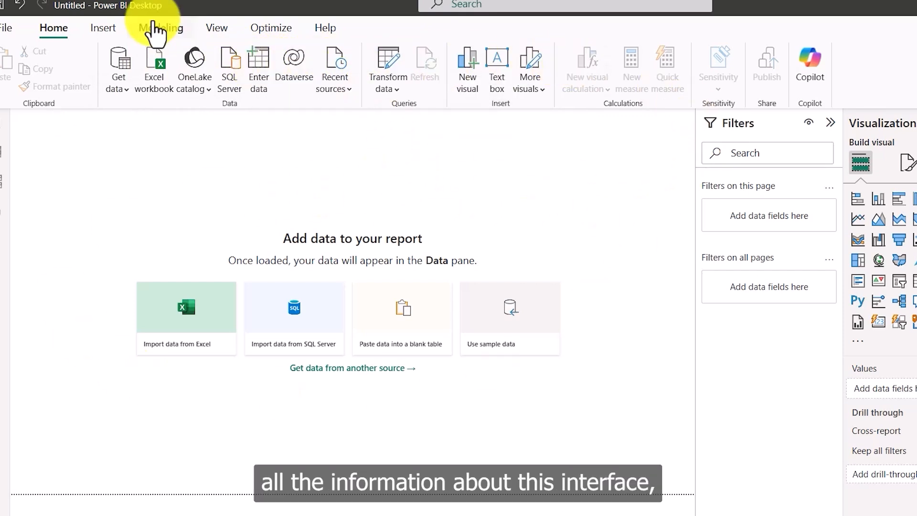
# Look through the insert commands and the Table, Model and DAX query views, returning to the Report view
pyautogui.click(98, 31)
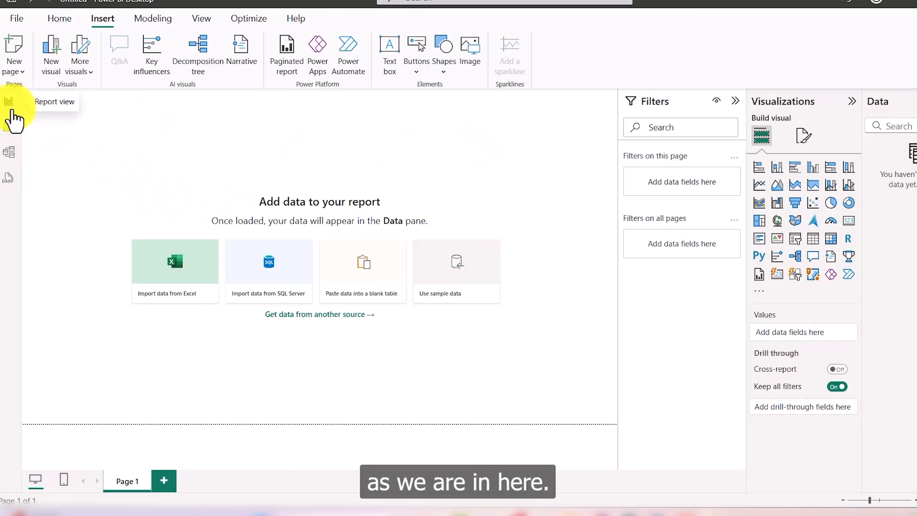
pyautogui.click(9, 127)
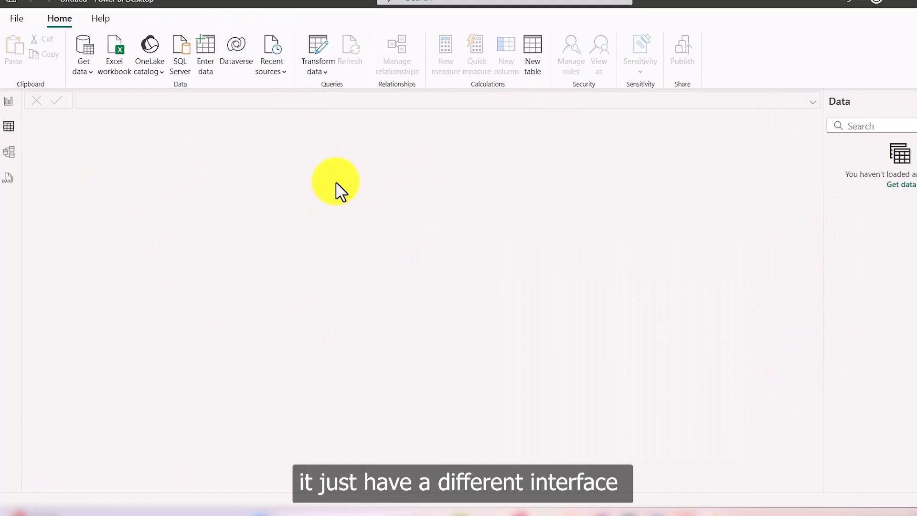
pyautogui.click(11, 162)
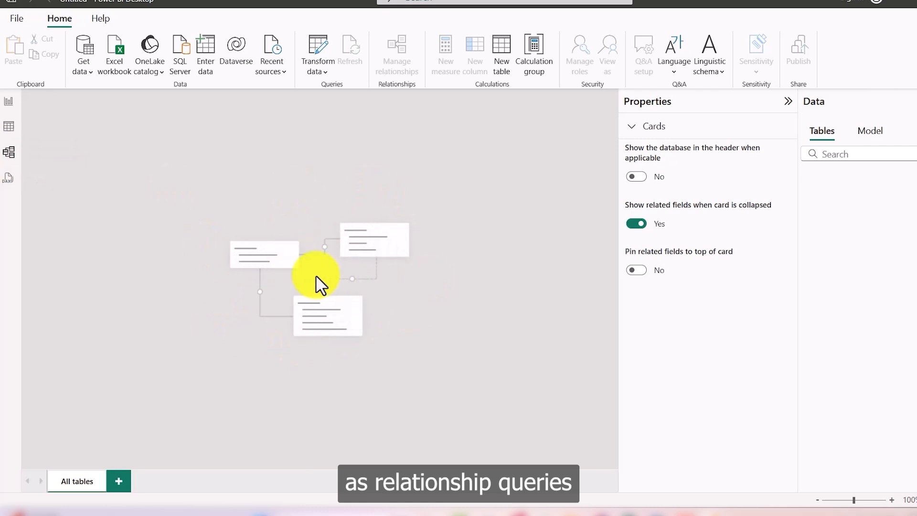
pyautogui.click(8, 180)
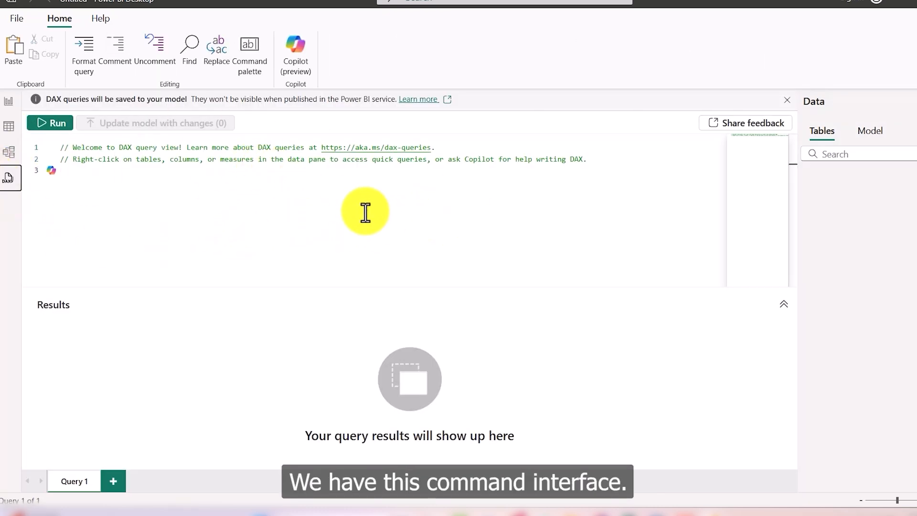
pyautogui.click(8, 102)
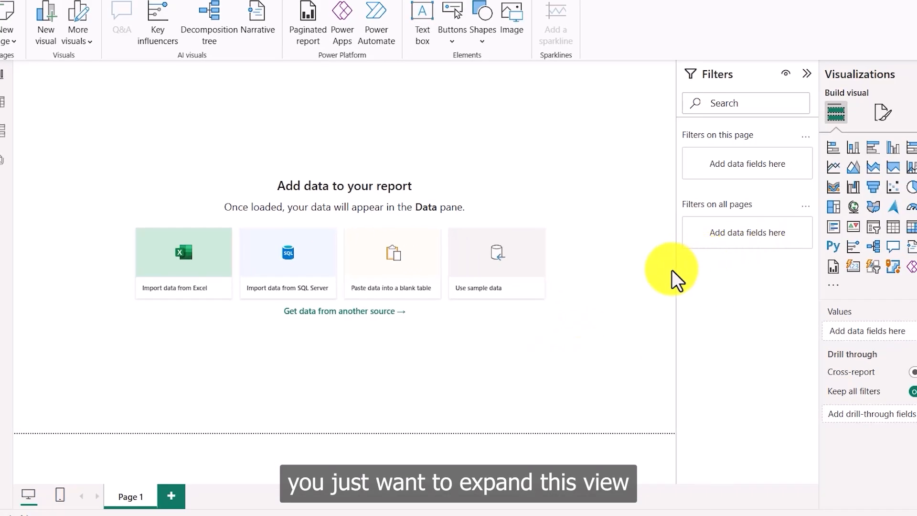
# Widen the Visualizations pane and try different widths for the Filters pane
pyautogui.moveTo(678, 269); pyautogui.dragTo(607, 268)
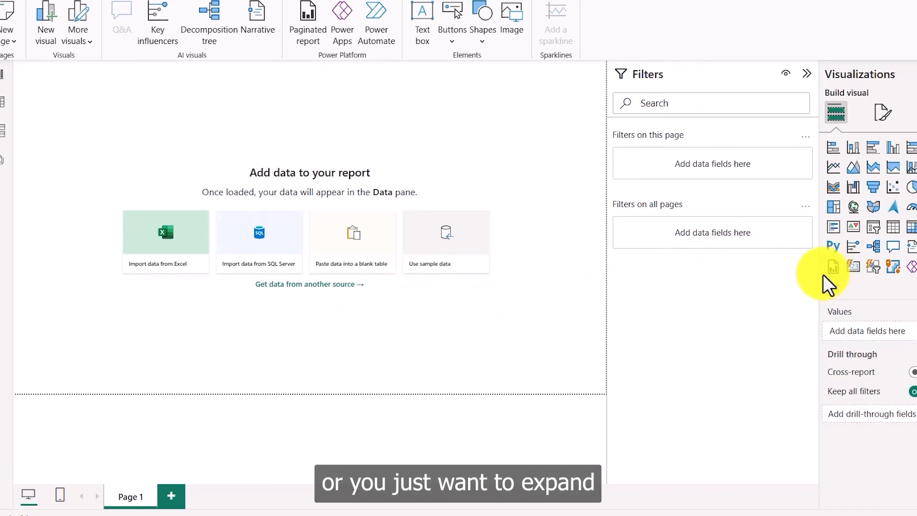
pyautogui.moveTo(816, 277); pyautogui.dragTo(703, 288)
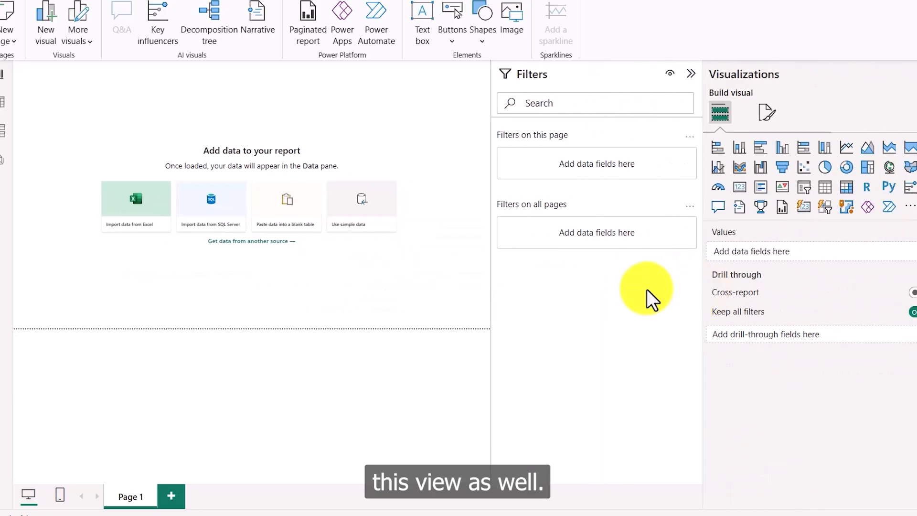
pyautogui.moveTo(494, 289); pyautogui.dragTo(625, 288)
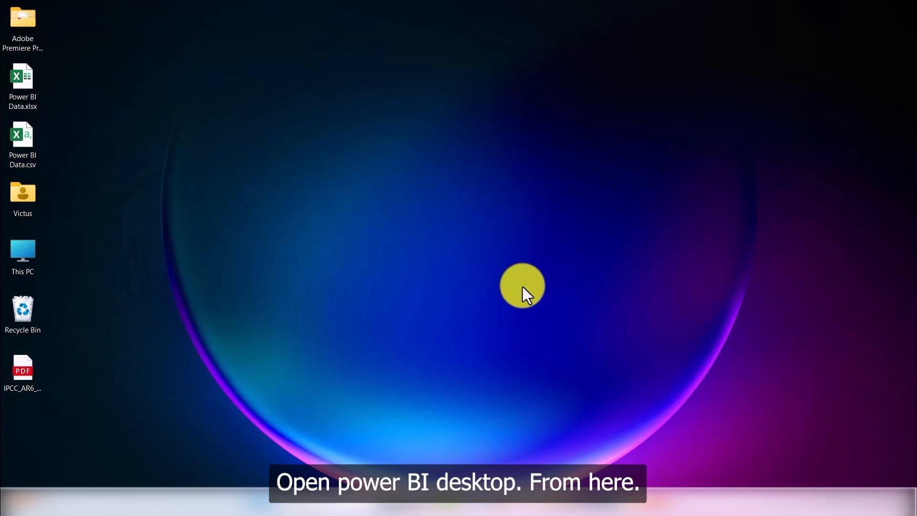
# Open Power BI Desktop with a blank report and choose an Excel workbook as the data source
pyautogui.click(633, 499)
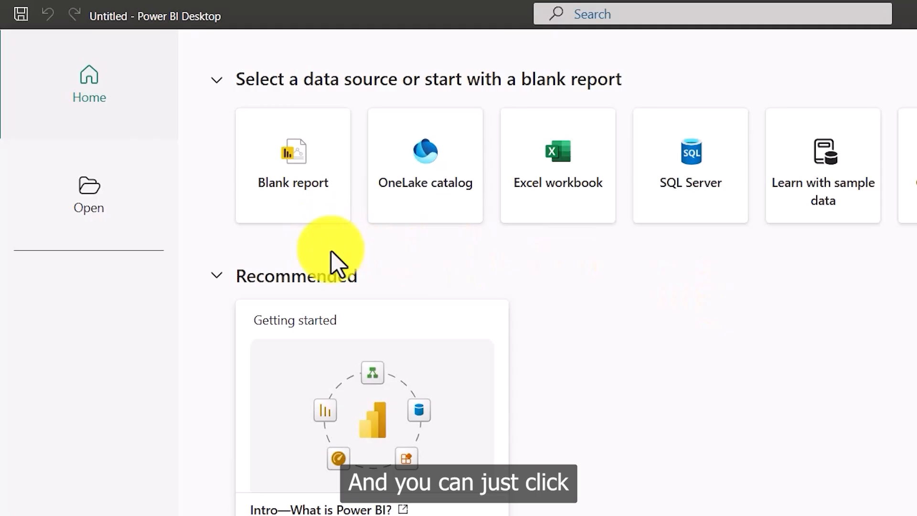
pyautogui.click(309, 191)
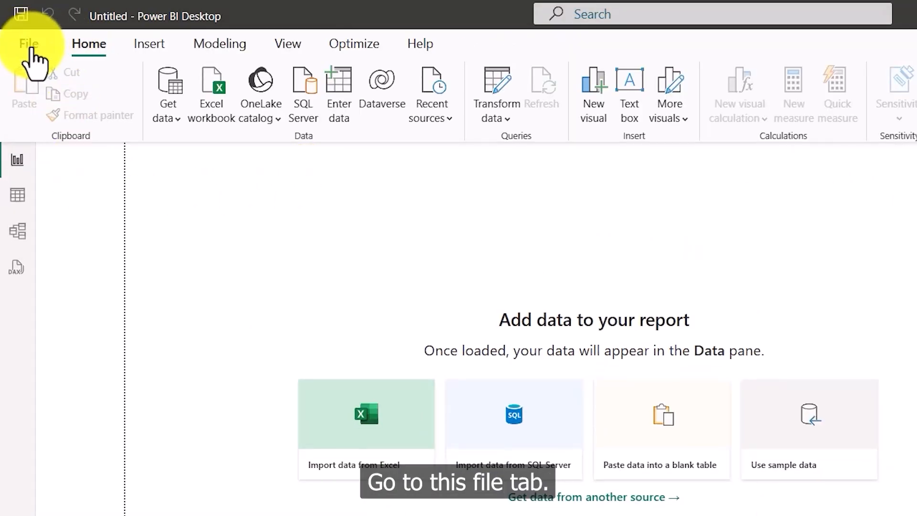
pyautogui.click(31, 47)
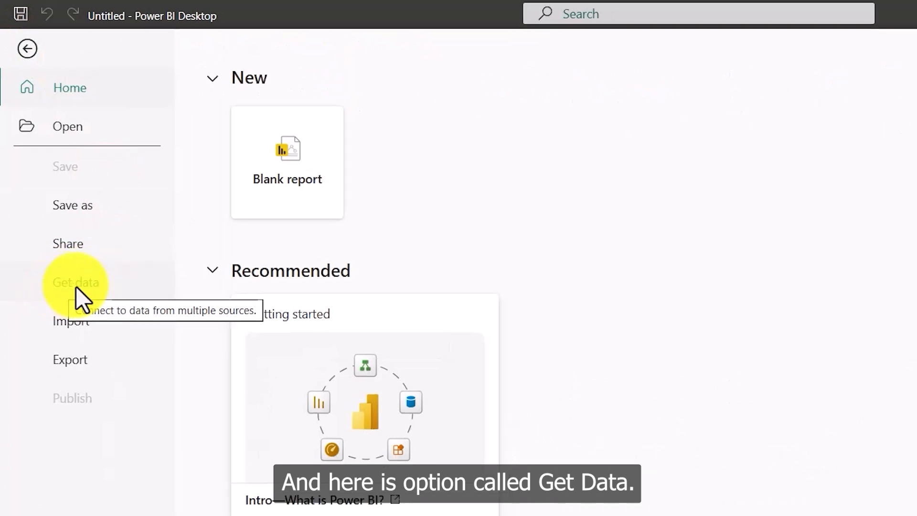
pyautogui.click(76, 286)
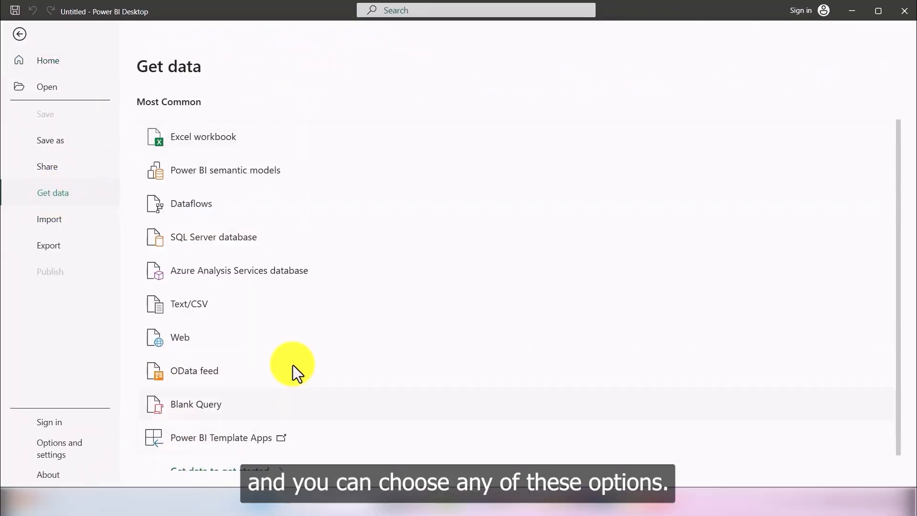
pyautogui.scroll(-1, 215, 290)
pyautogui.scroll(1, 170, 436)
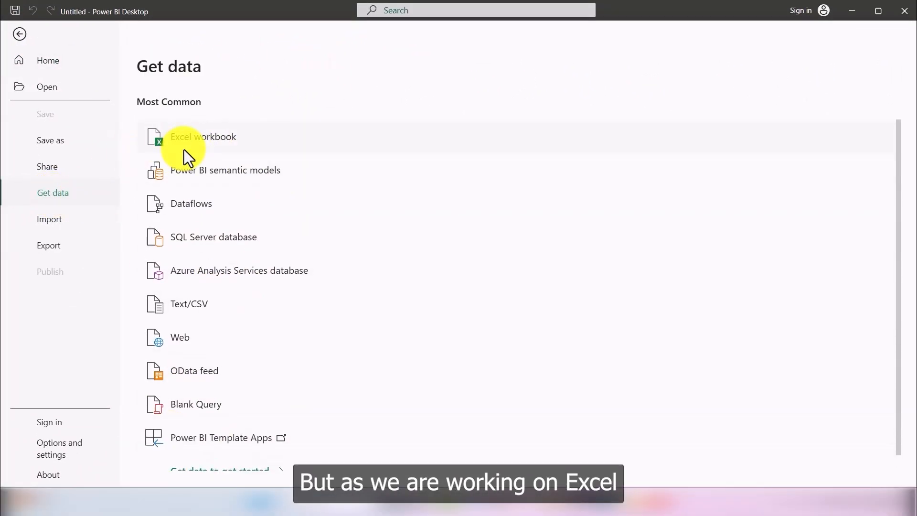
pyautogui.click(192, 140)
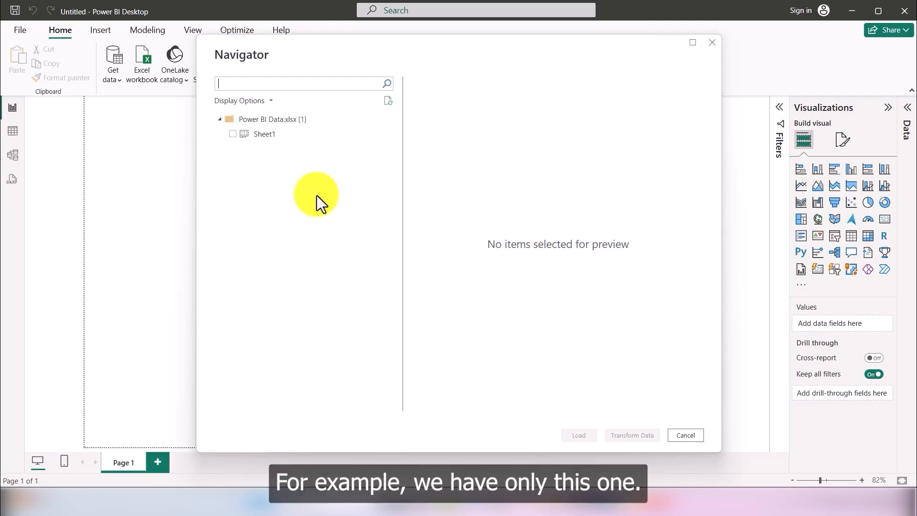
# Select Sheet1 of Power BI Data.xlsx, preview its rows and columns, and load it into the report
pyautogui.click(233, 135)
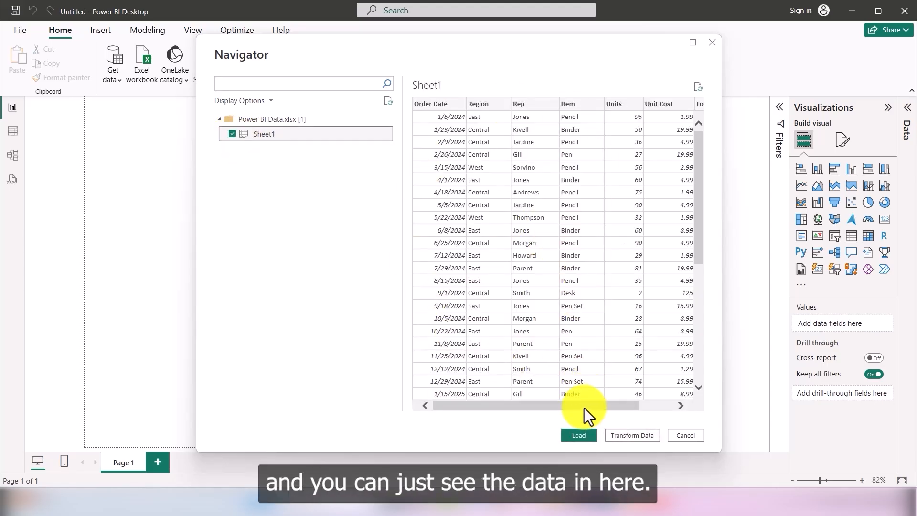
pyautogui.moveTo(588, 406); pyautogui.dragTo(646, 403)
pyautogui.scroll(-7, 698, 223)
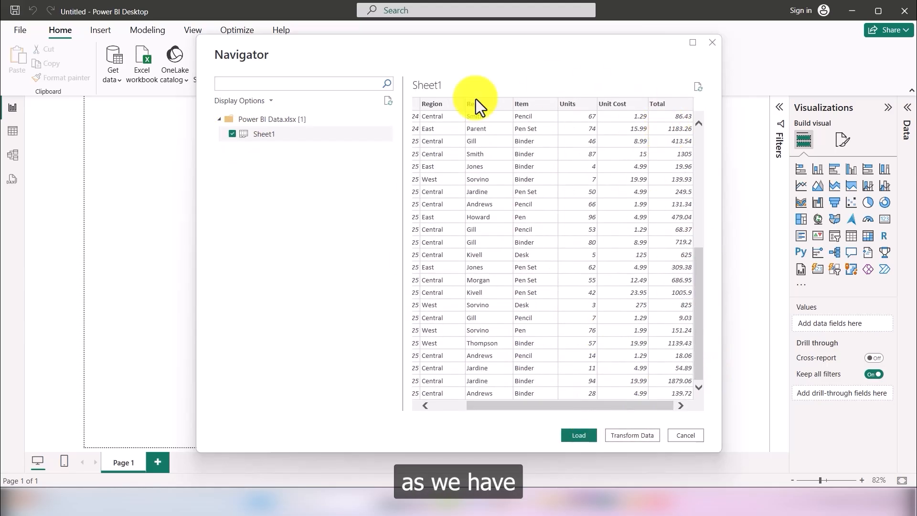
pyautogui.moveTo(583, 404); pyautogui.dragTo(547, 410)
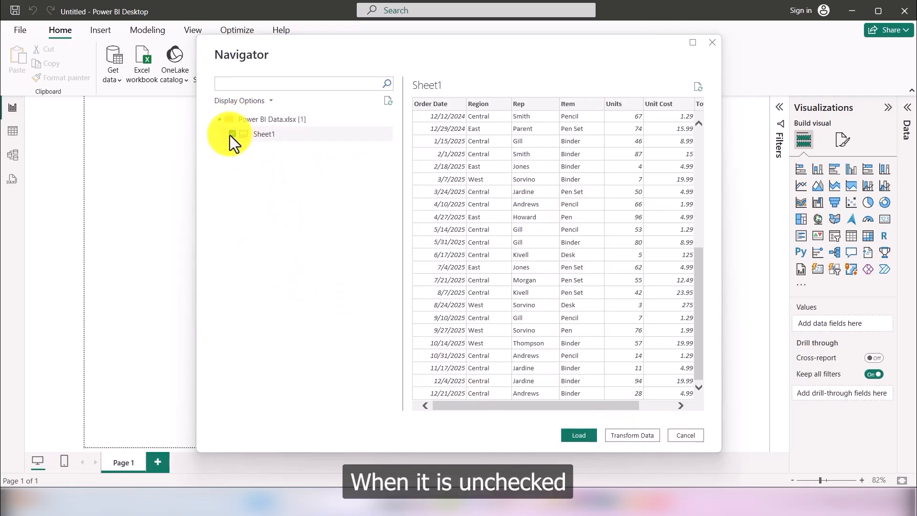
pyautogui.click(232, 134)
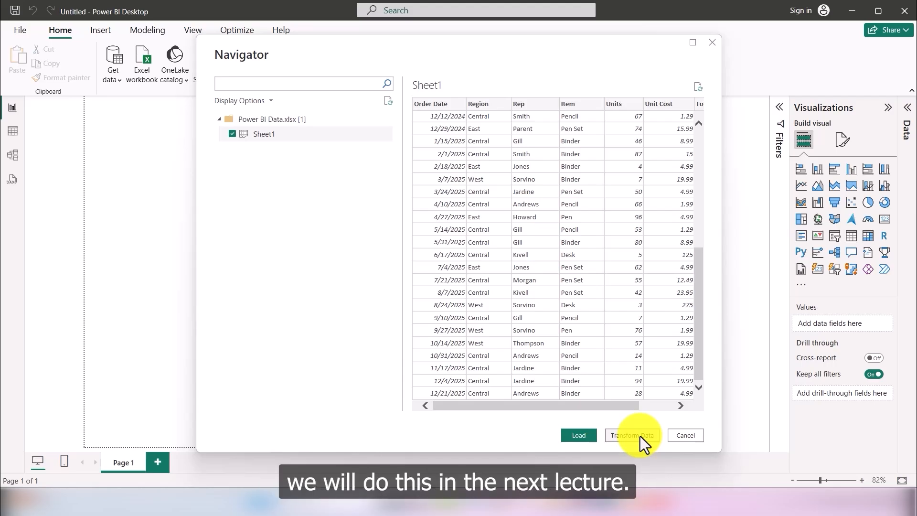
pyautogui.click(580, 438)
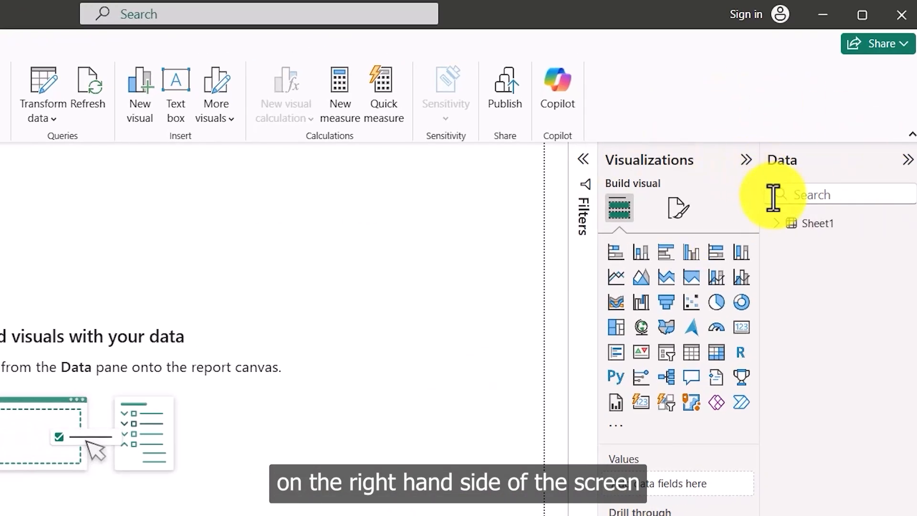
# Build a clustered column chart of Total by Region and Item from Sheet1 and enlarge it to fill most of the page
pyautogui.click(779, 223)
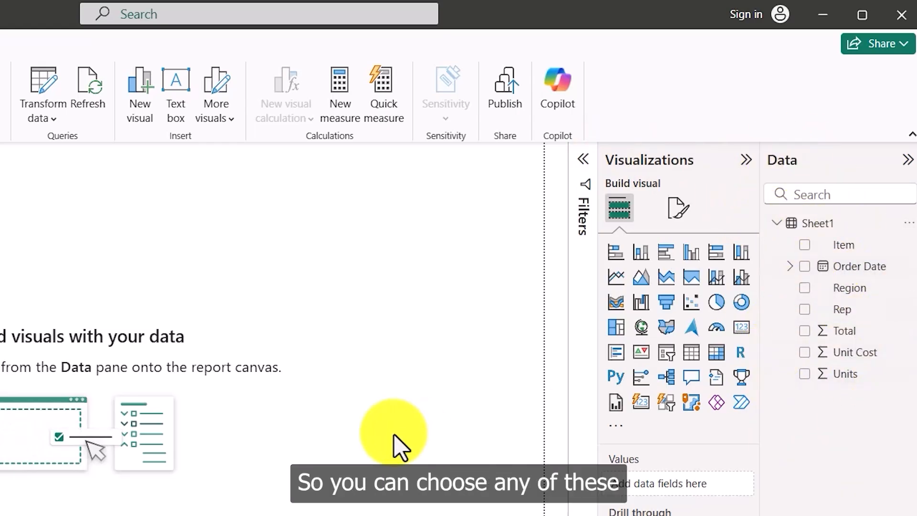
pyautogui.click(805, 331)
pyautogui.click(805, 288)
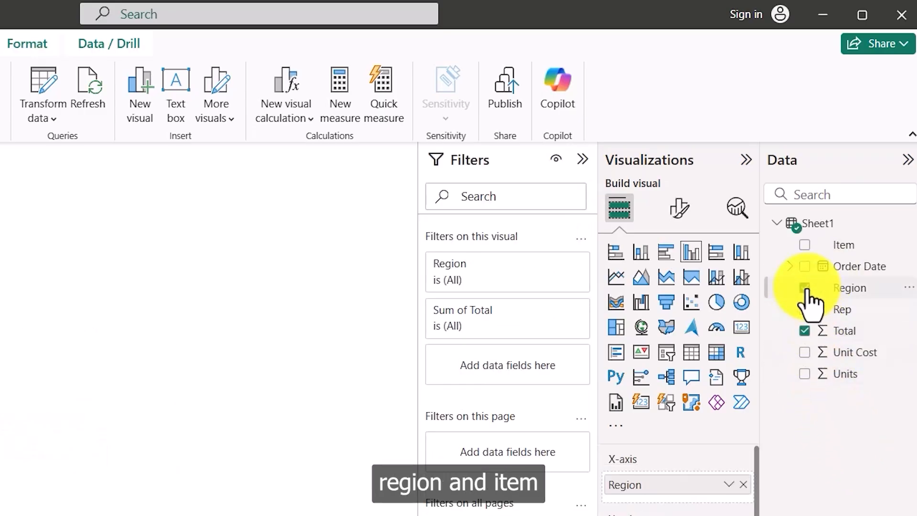
pyautogui.click(805, 245)
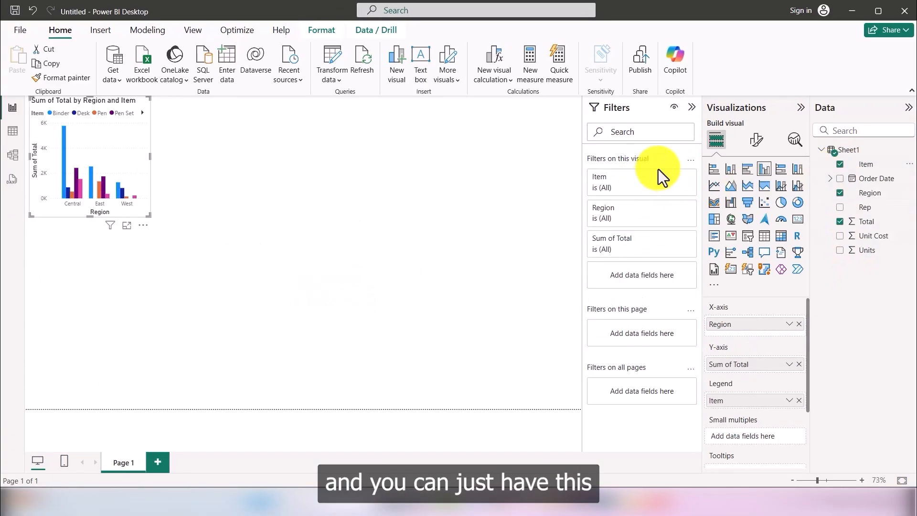
pyautogui.moveTo(149, 216); pyautogui.dragTo(550, 377)
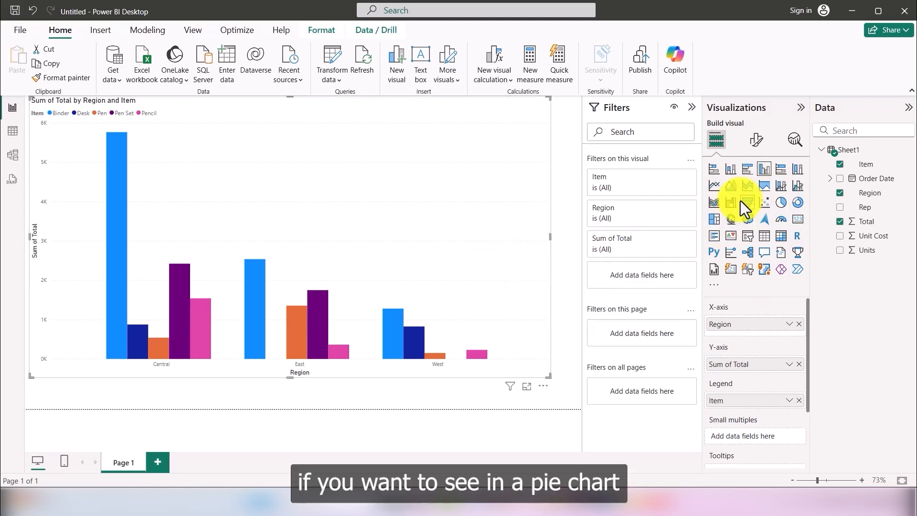
# Try the Total by Region and Item visual as a pie chart and convert it to a donut chart
pyautogui.click(780, 205)
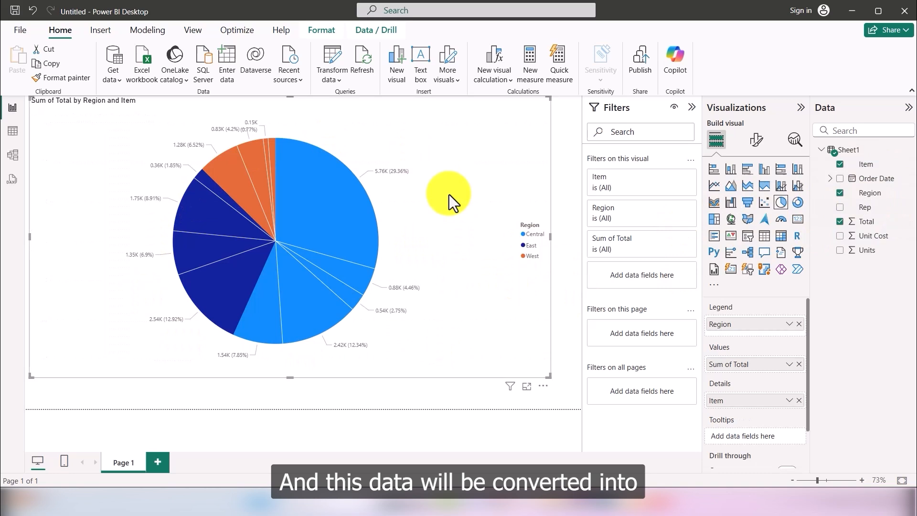
pyautogui.click(797, 203)
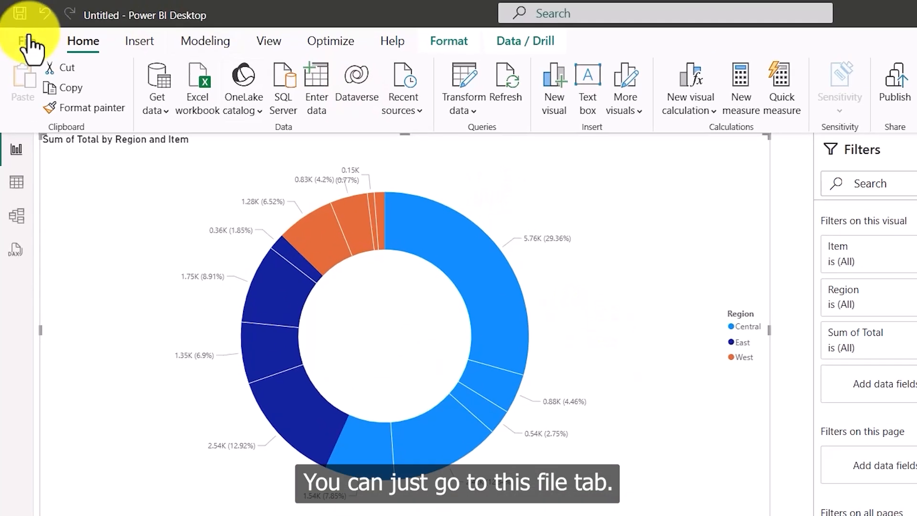
# Import the Power BI Data.csv file from the Desktop as a Text/CSV data source
pyautogui.click(20, 30)
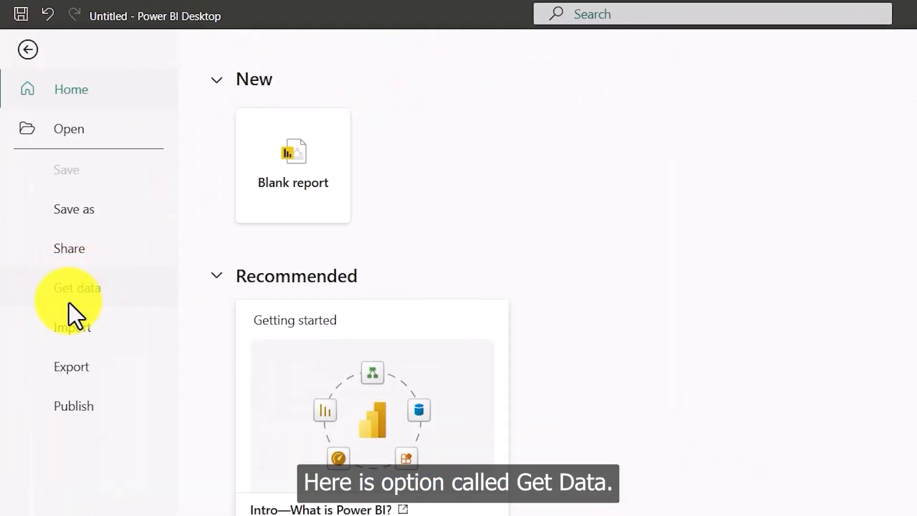
pyautogui.click(94, 294)
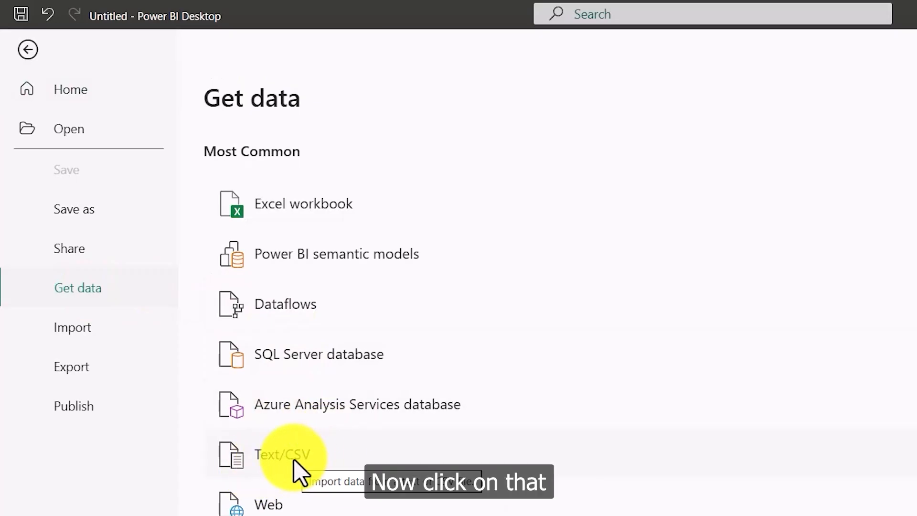
pyautogui.click(282, 455)
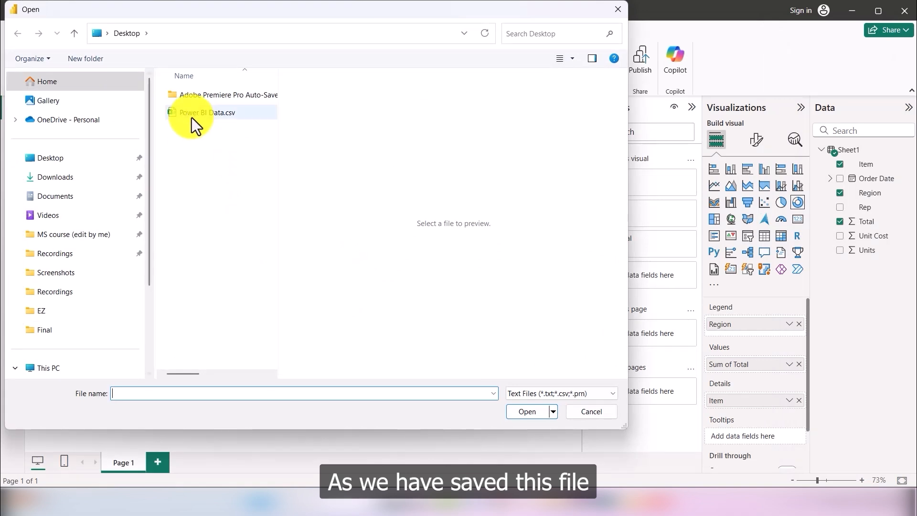
pyautogui.click(225, 118)
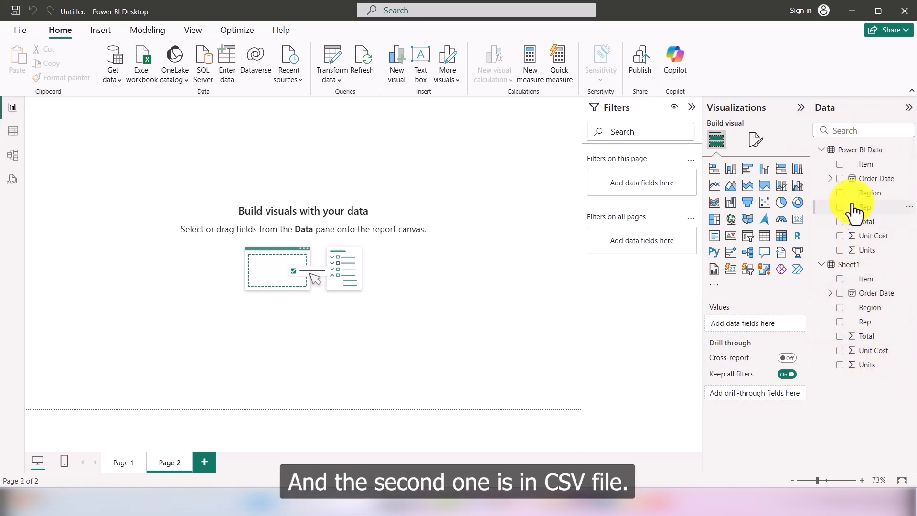
# Plot Item, Total and Rep from the Power BI Data table on Page 2 as an enlarged area chart
pyautogui.click(840, 165)
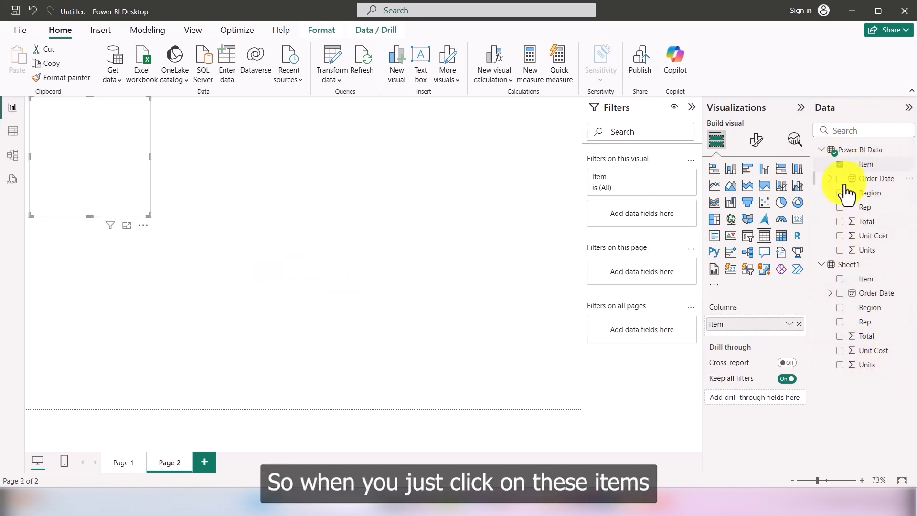
pyautogui.click(839, 220)
pyautogui.click(840, 208)
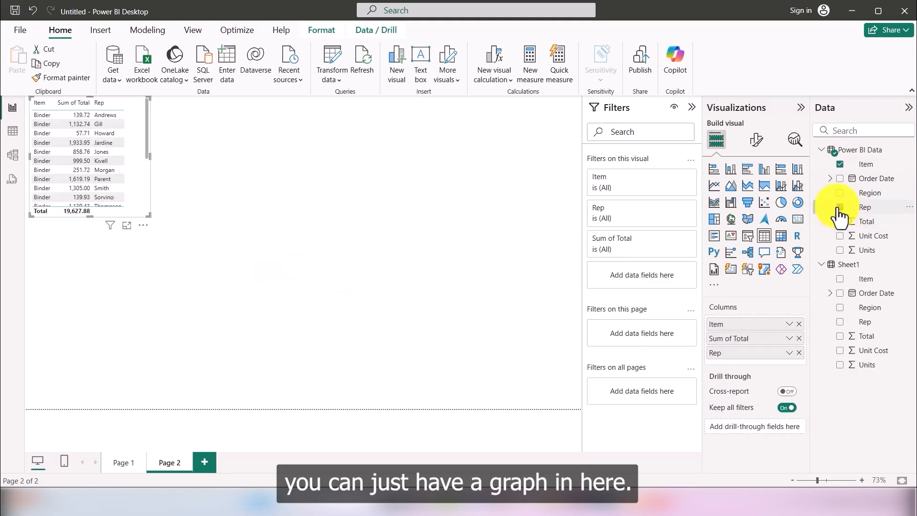
pyautogui.moveTo(163, 226); pyautogui.dragTo(371, 364)
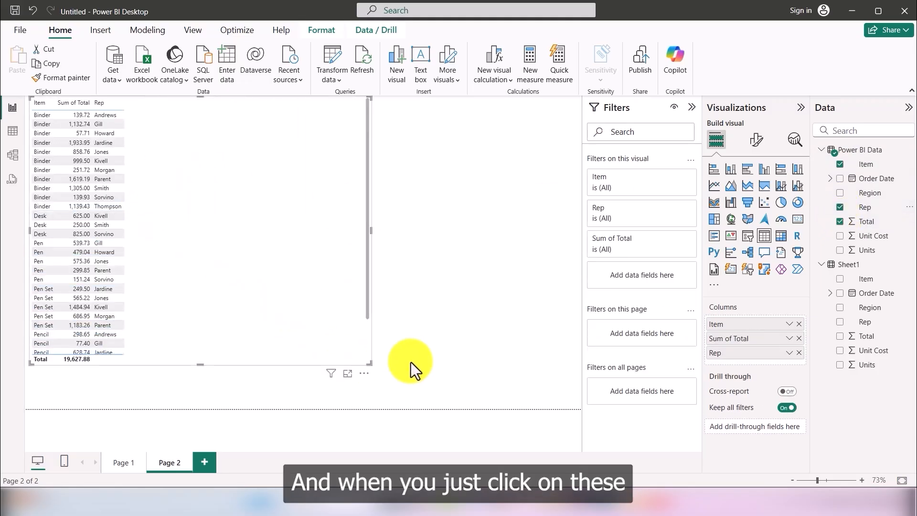
pyautogui.click(730, 185)
pyautogui.click(460, 251)
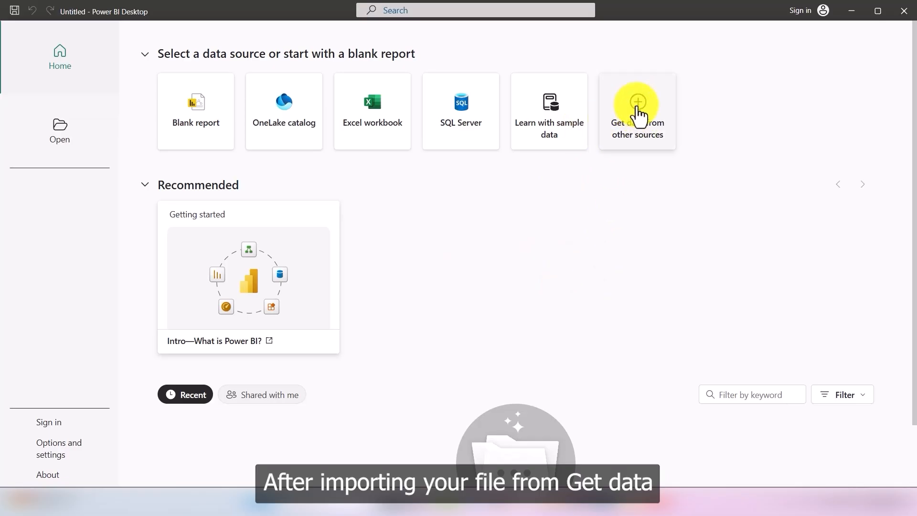
# Connect to the Excel workbook Power BI Data.xlsx from the Desktop and open its Sheet1 for transformation in Power Query Editor
pyautogui.click(635, 117)
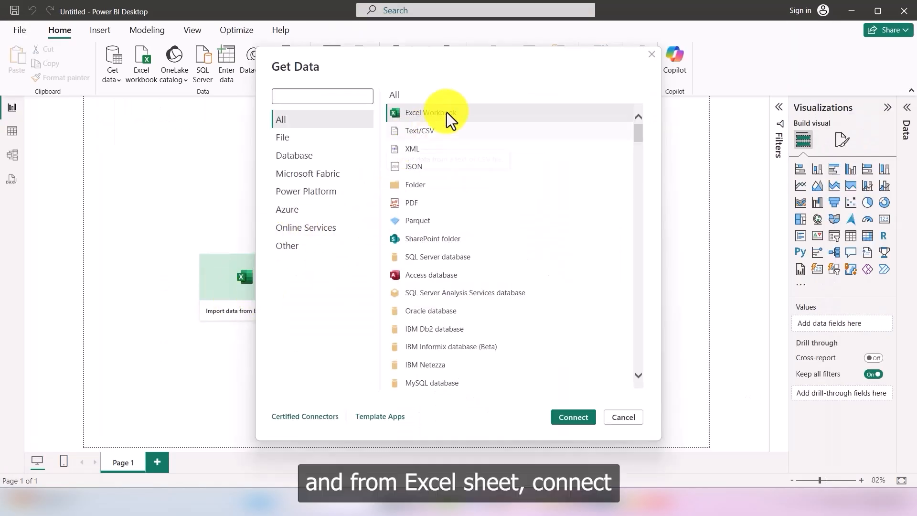
pyautogui.click(569, 418)
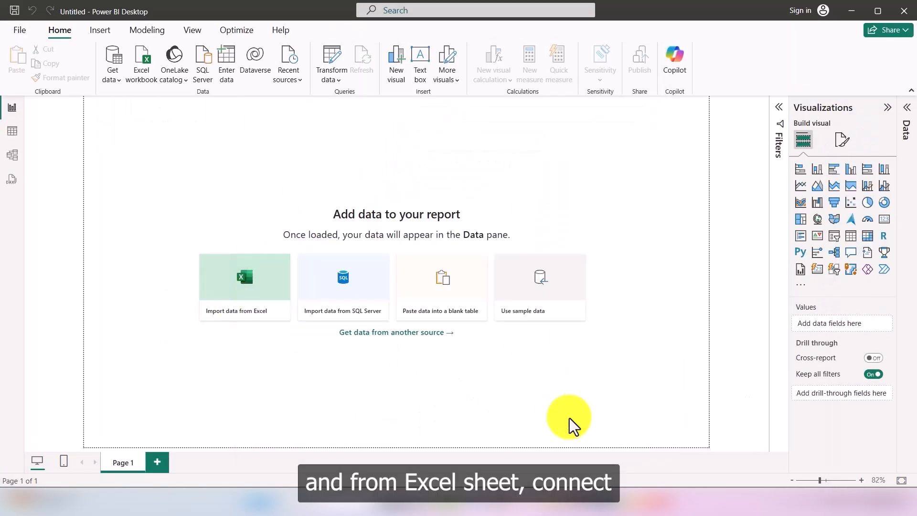
pyautogui.click(211, 114)
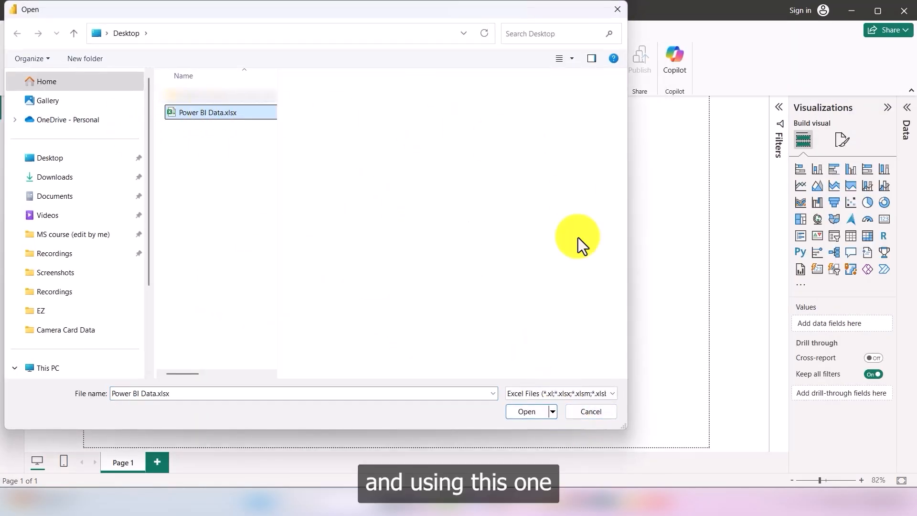
pyautogui.click(525, 412)
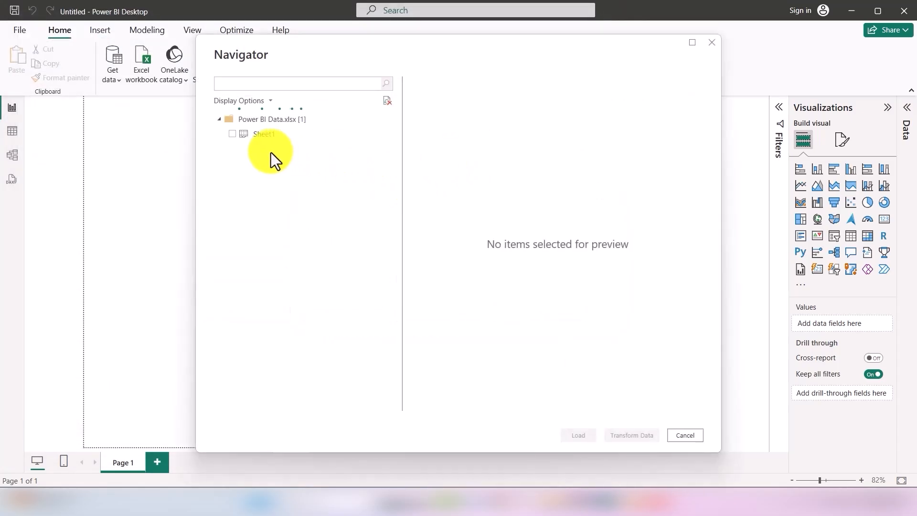
pyautogui.click(233, 135)
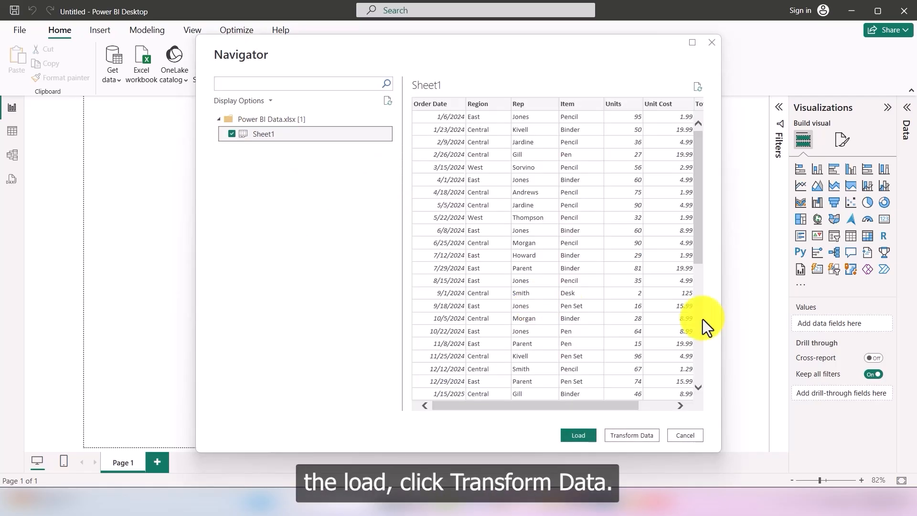
pyautogui.click(643, 436)
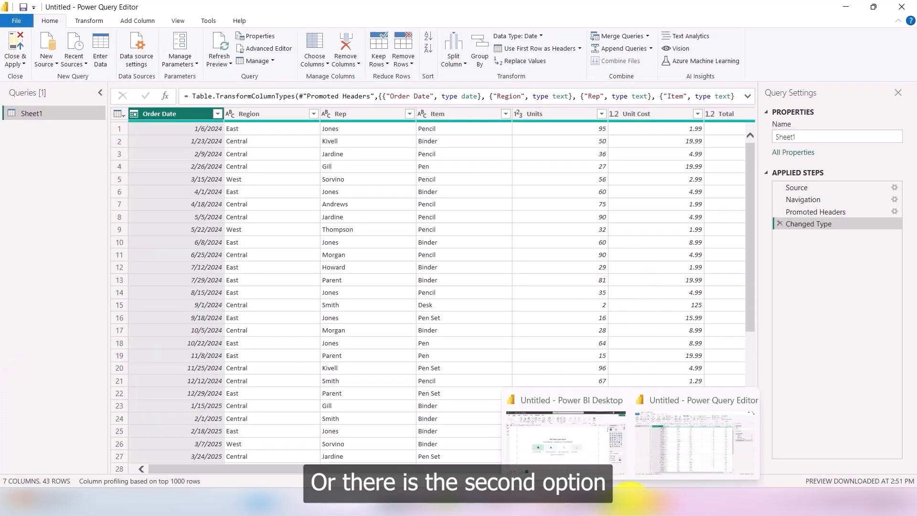
# Switch back to the report window and reopen Power Query Editor with the Transform data command
pyautogui.click(590, 430)
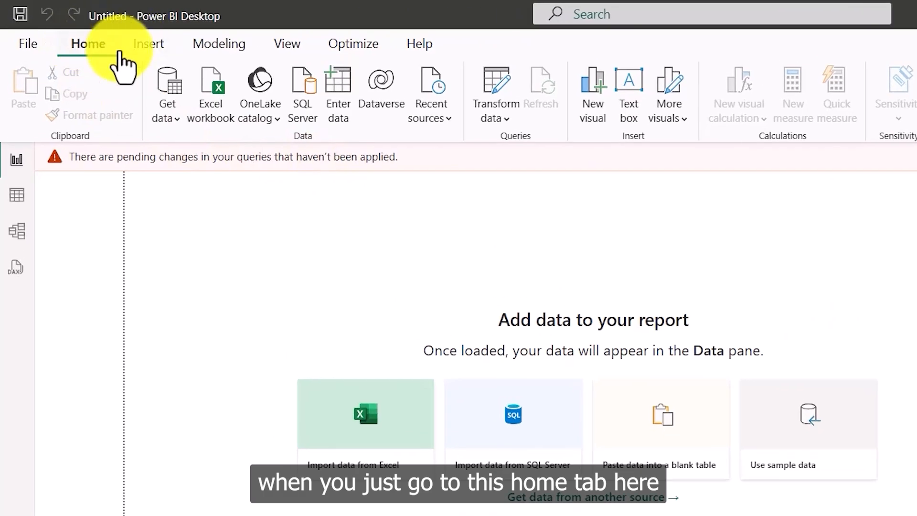
pyautogui.click(497, 119)
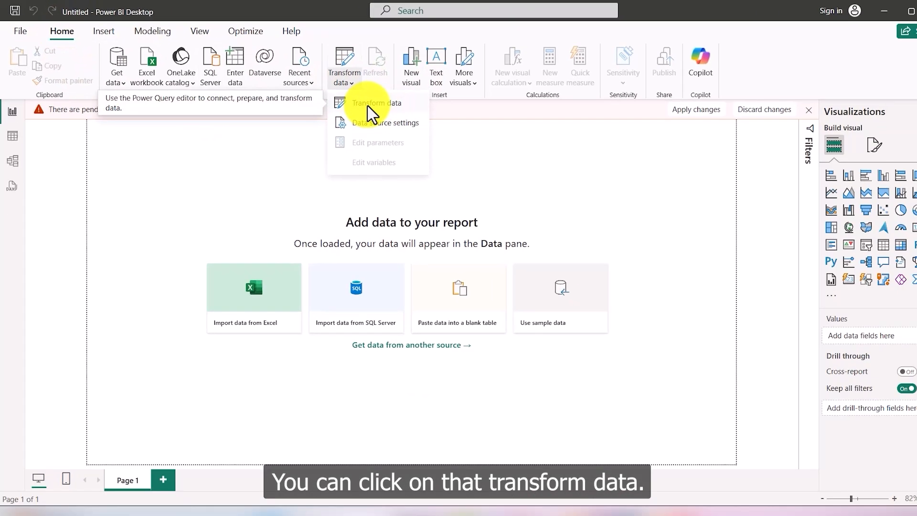
pyautogui.click(540, 141)
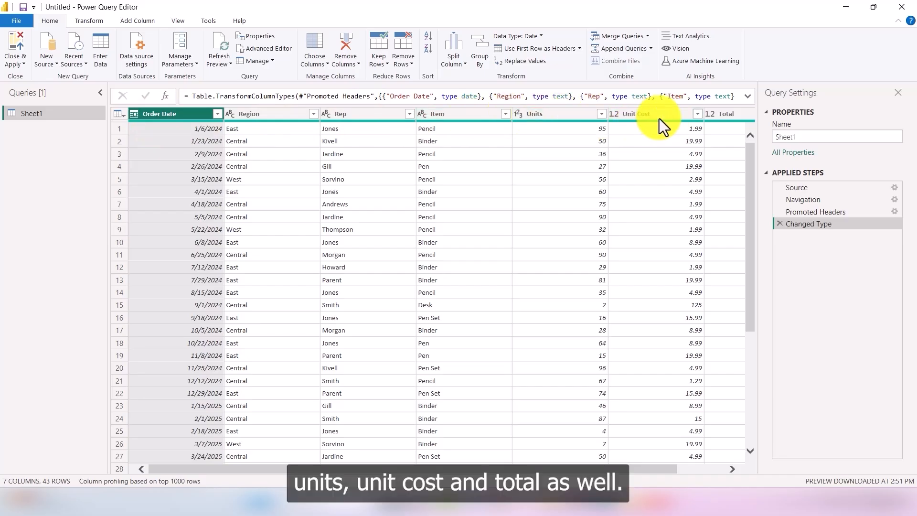
# Remove the Rep column from the Sheet1 query
pyautogui.moveTo(529, 467); pyautogui.dragTo(676, 454)
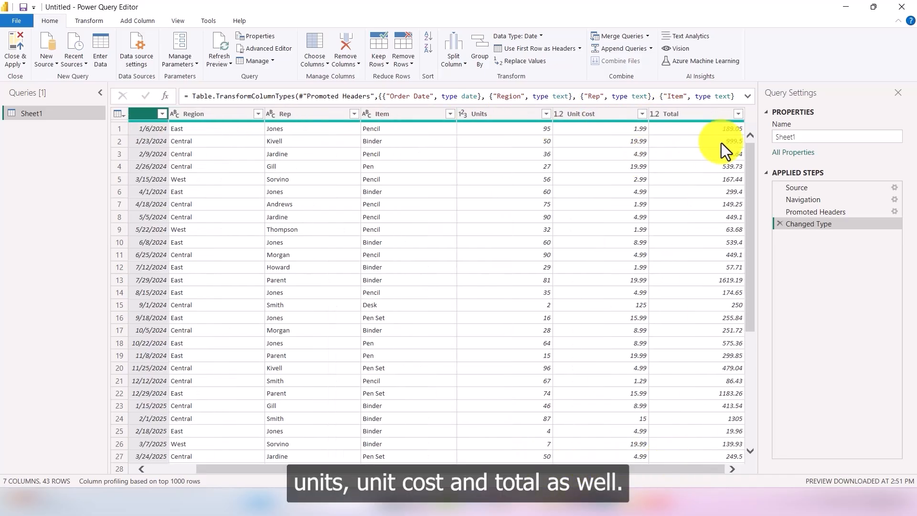
pyautogui.moveTo(546, 467); pyautogui.dragTo(498, 467)
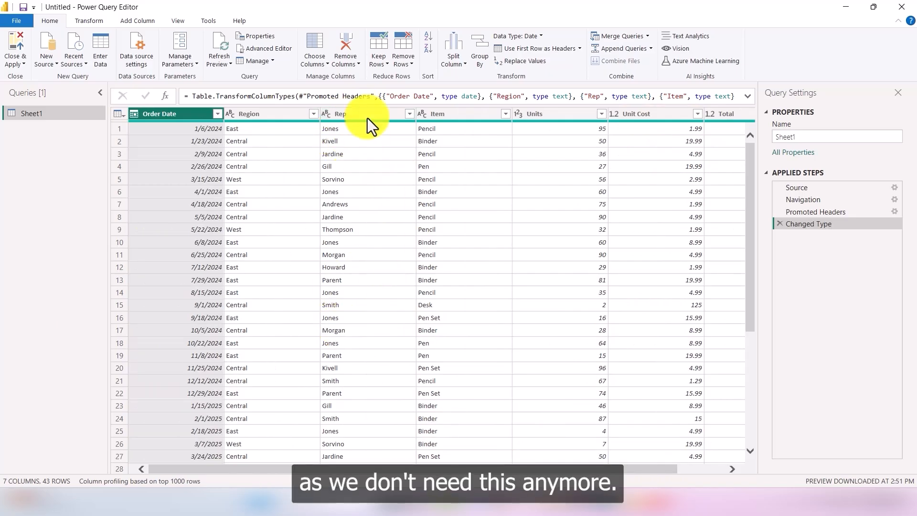
pyautogui.click(348, 117)
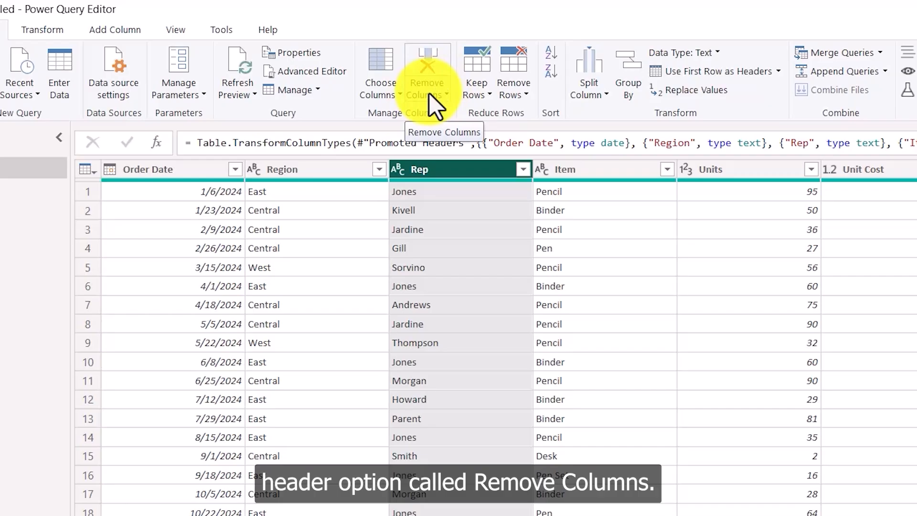
pyautogui.click(435, 96)
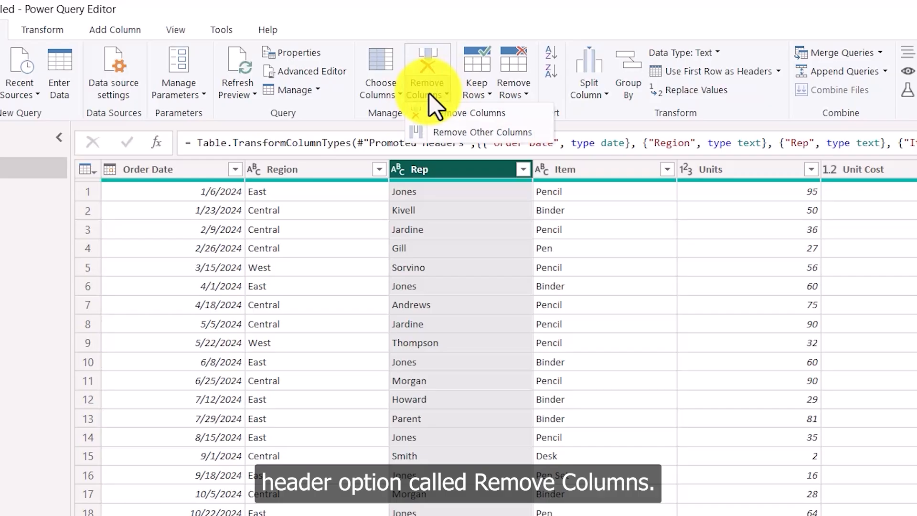
pyautogui.click(466, 121)
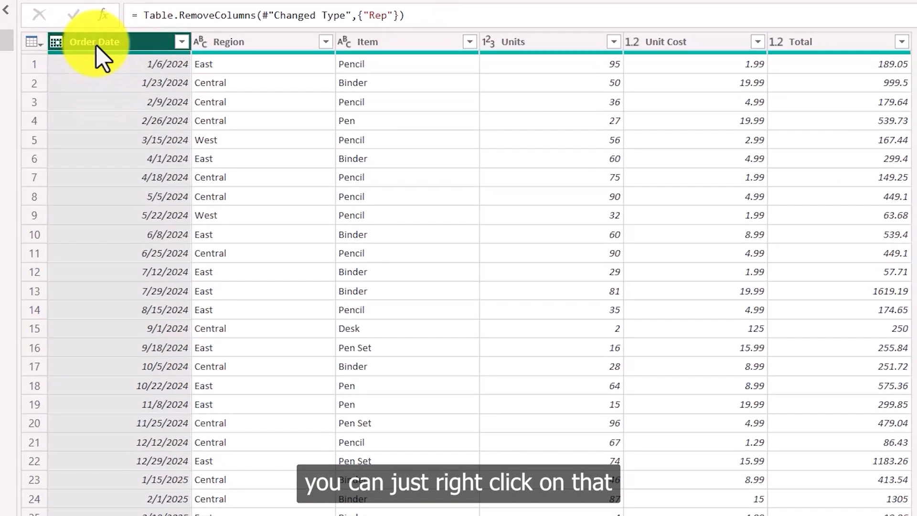
# Rename the Order Date column as Purchase Date
pyautogui.rightClick(162, 114)
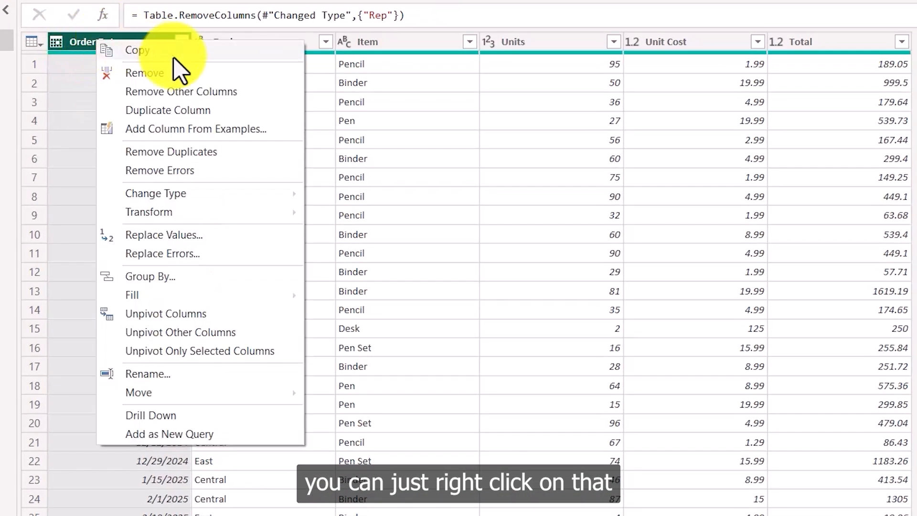
pyautogui.click(89, 43)
pyautogui.doubleClick(90, 43)
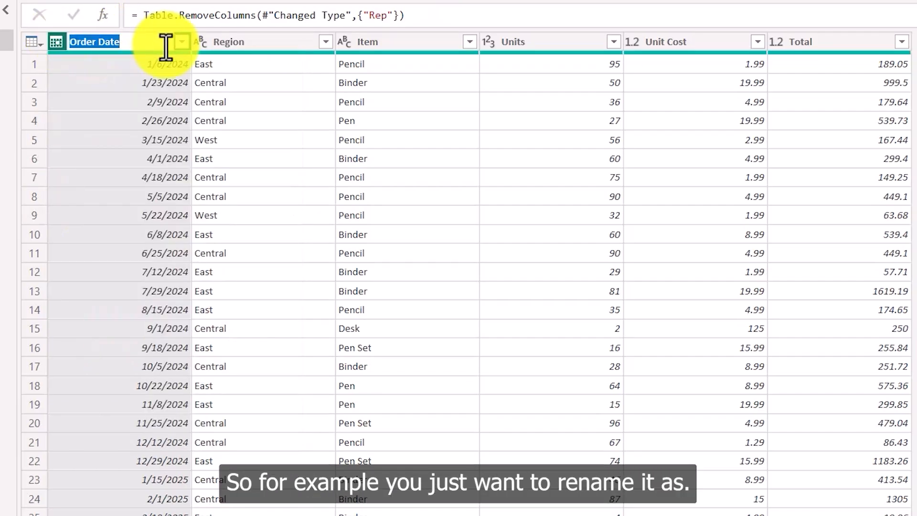
pyautogui.write('P')
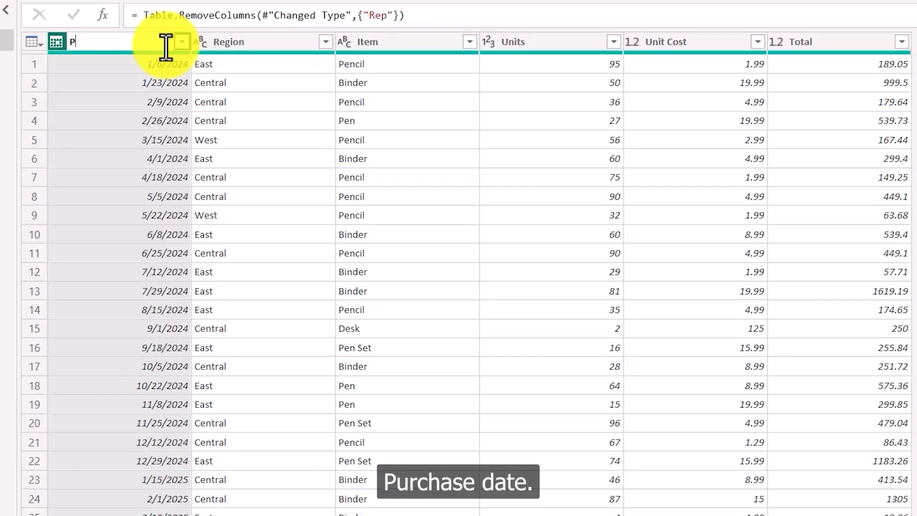
pyautogui.write('urchase Da')
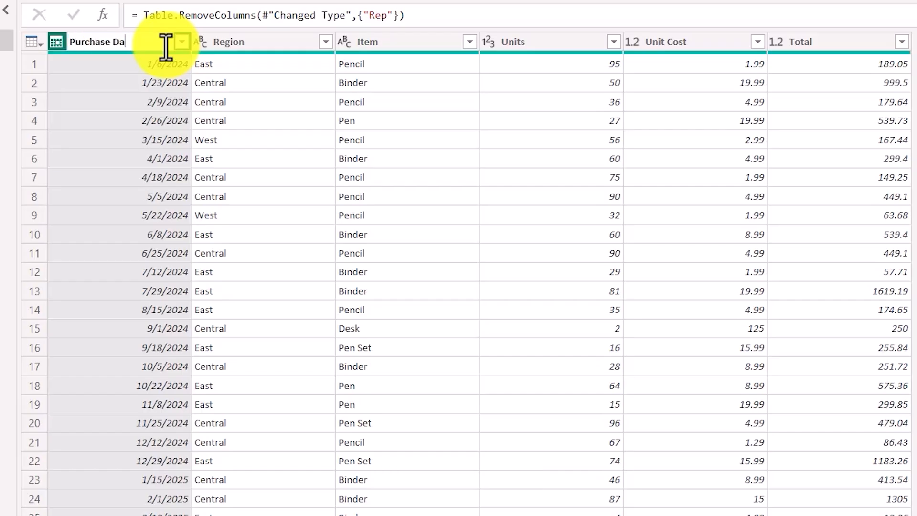
pyautogui.press('Return')
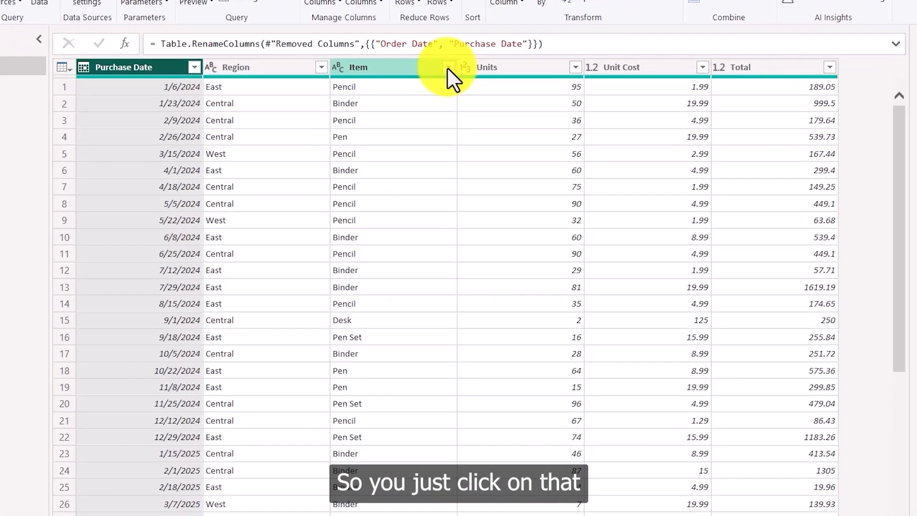
# Filter the Item column to keep only the Pencil rows
pyautogui.click(409, 114)
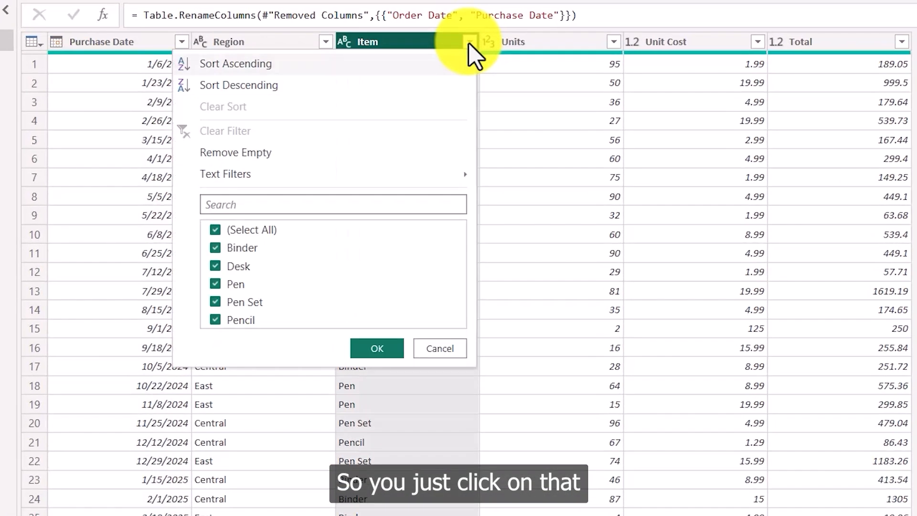
pyautogui.click(216, 232)
pyautogui.scroll(-1, 222, 292)
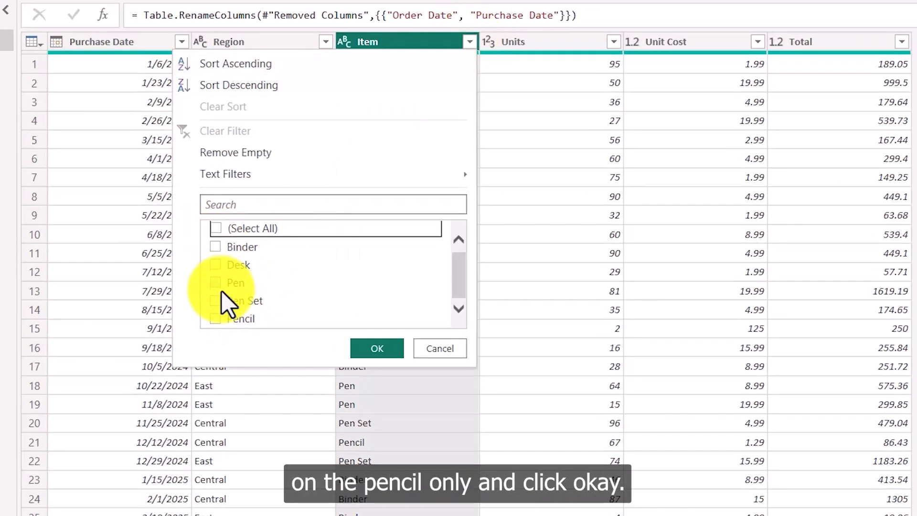
pyautogui.click(215, 318)
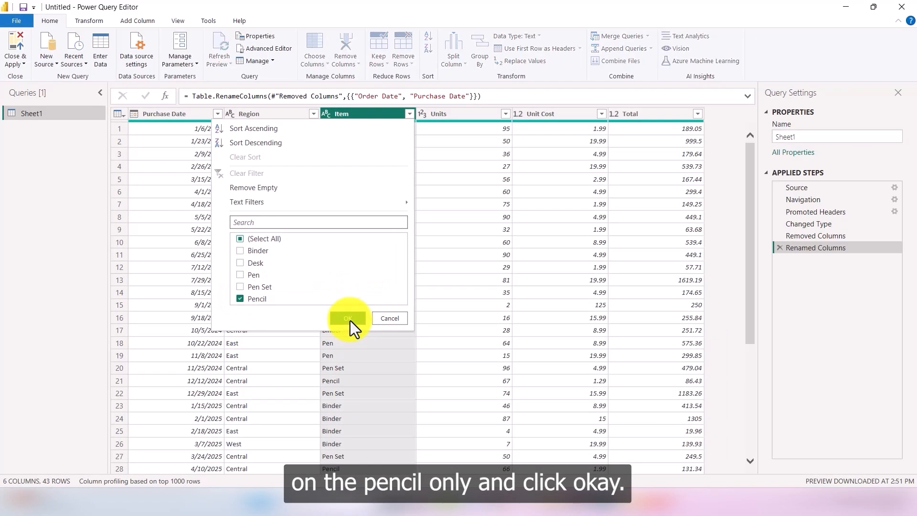
pyautogui.click(349, 319)
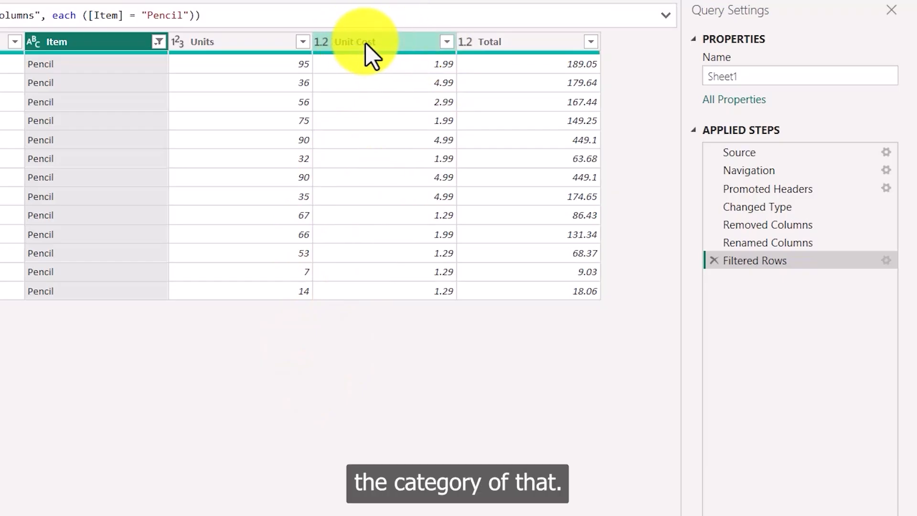
# Change the data type of the Unit Cost column to Whole Number
pyautogui.click(354, 39)
pyautogui.rightClick(355, 40)
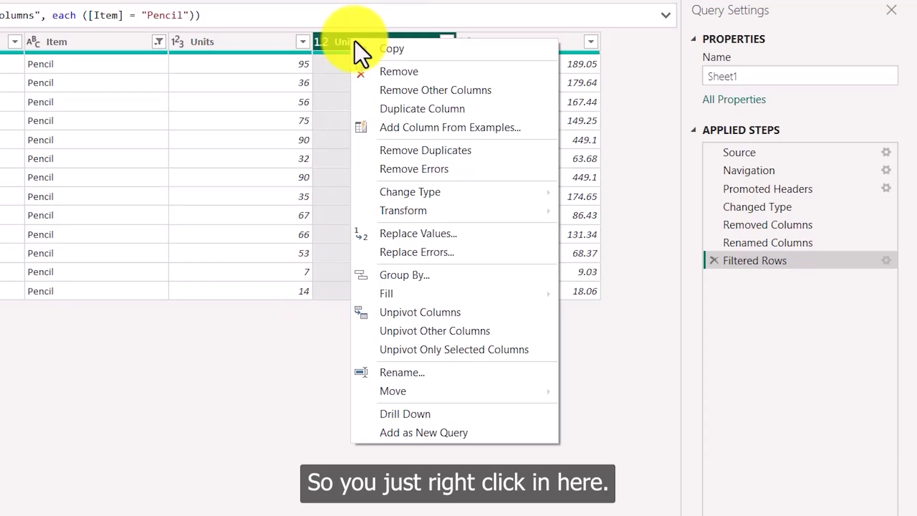
pyautogui.moveTo(407, 191)
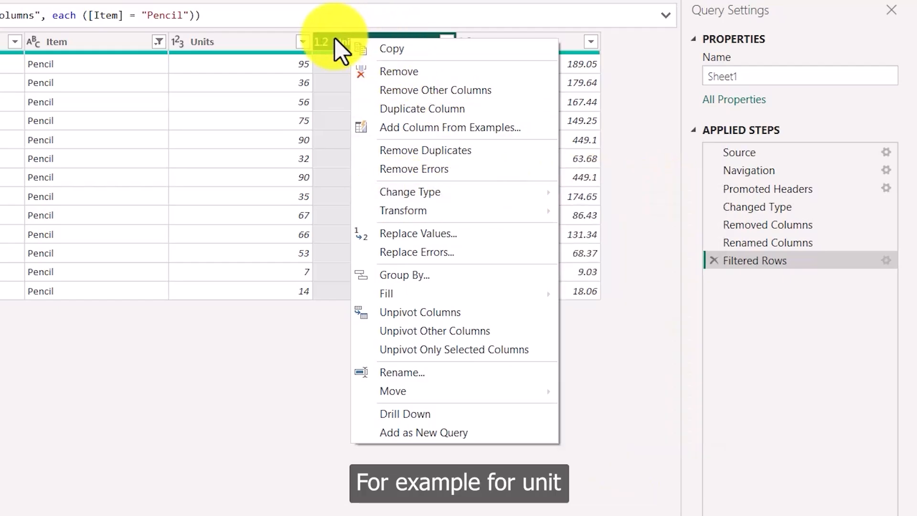
pyautogui.click(335, 38)
pyautogui.rightClick(367, 42)
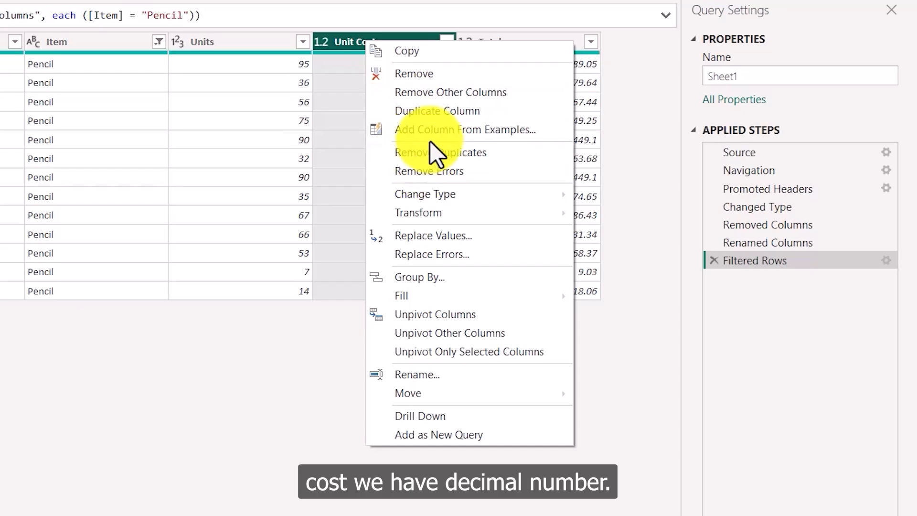
pyautogui.moveTo(436, 197)
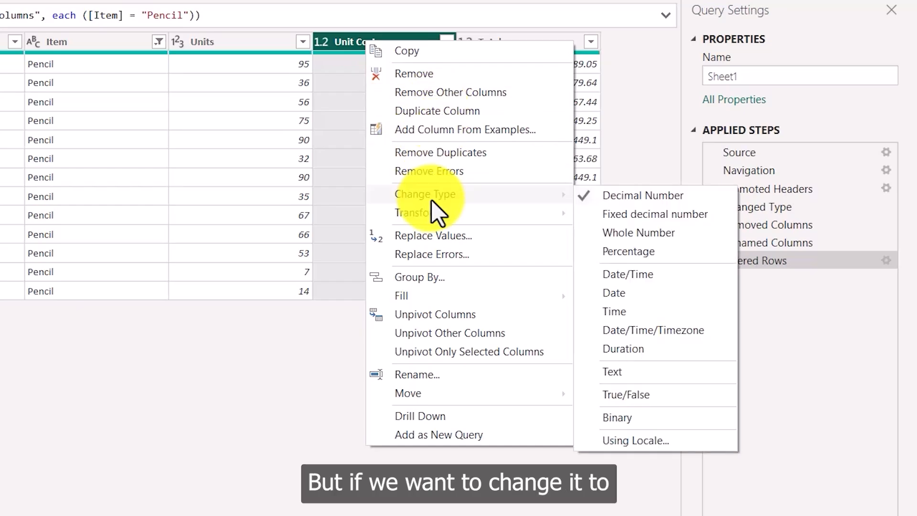
pyautogui.click(635, 234)
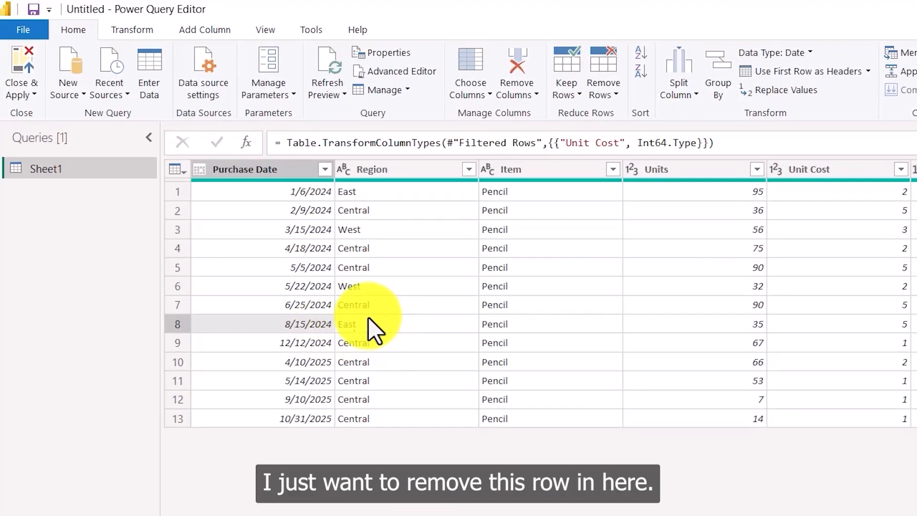
# Remove 1 row from the bottom of the Sheet1 query with Remove Bottom Rows
pyautogui.click(350, 324)
pyautogui.click(177, 323)
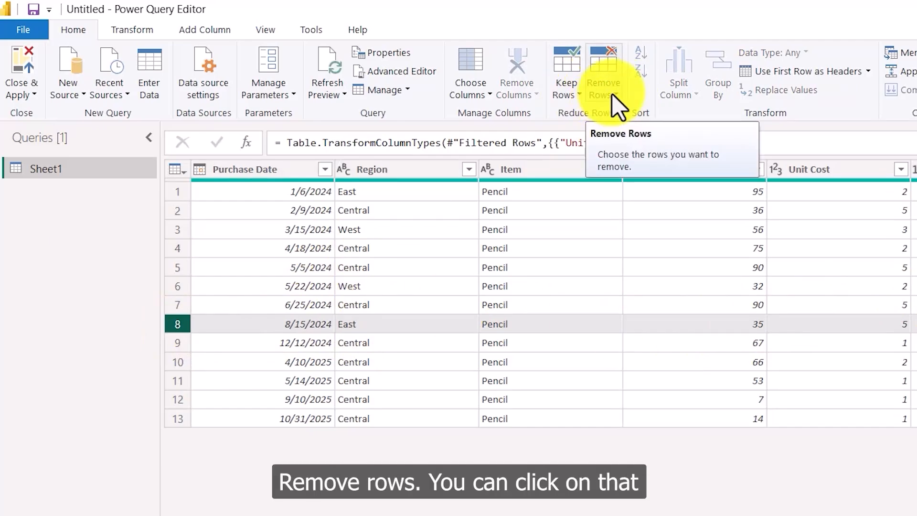
pyautogui.click(616, 106)
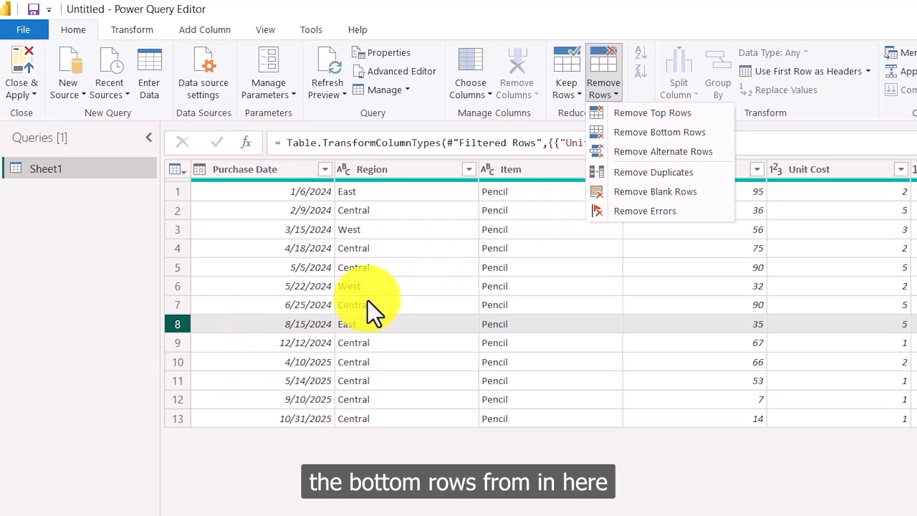
pyautogui.click(660, 135)
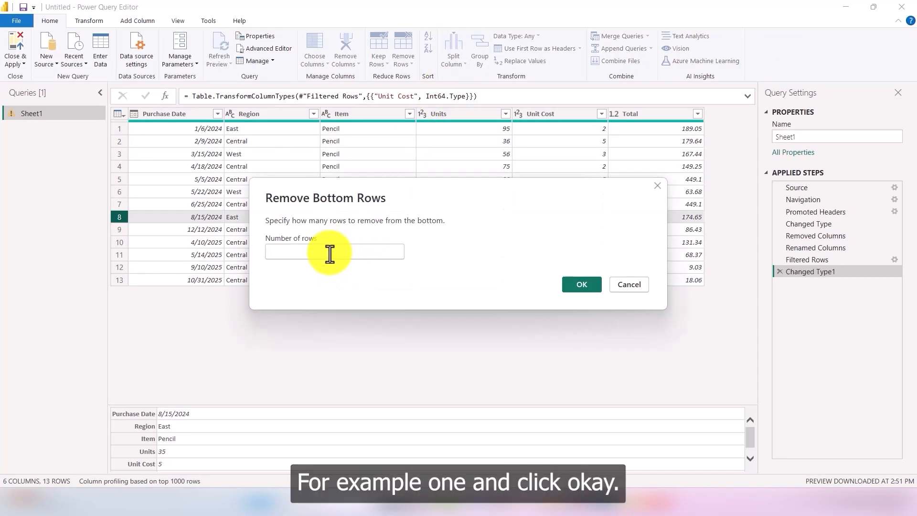
pyautogui.write('1')
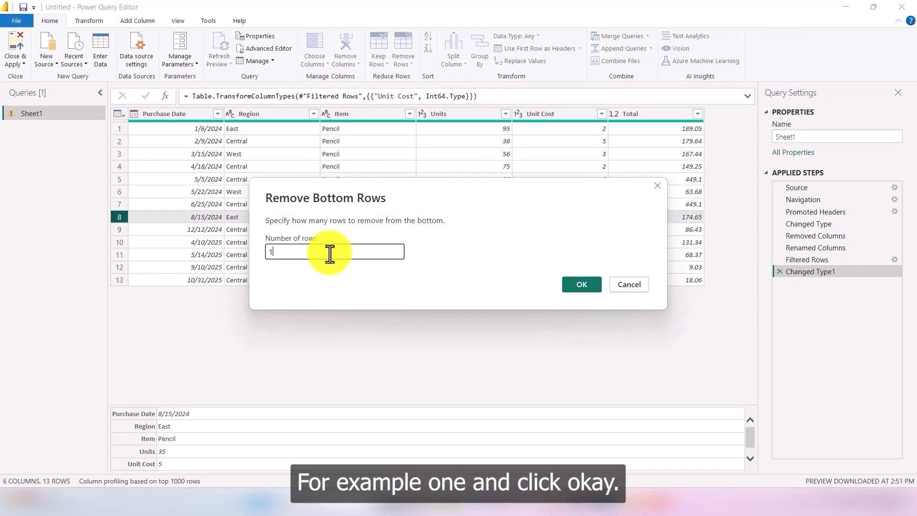
pyautogui.click(578, 282)
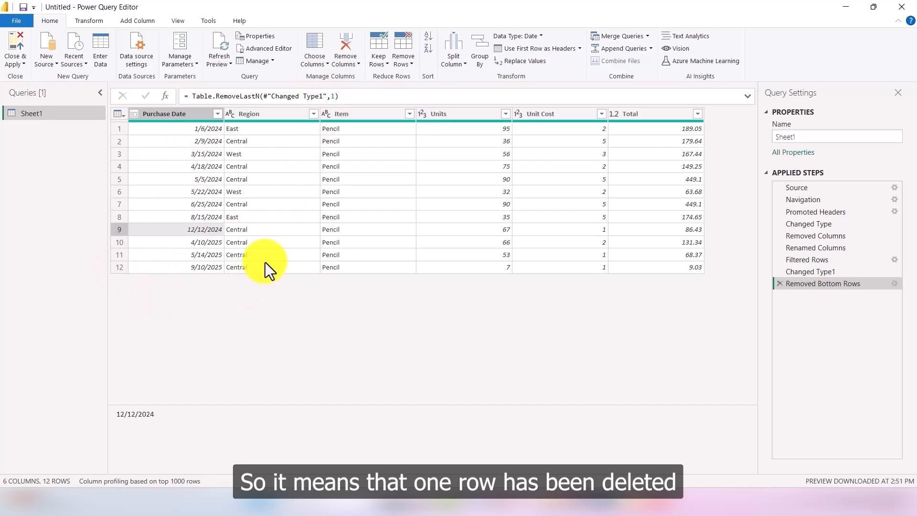
pyautogui.click(205, 220)
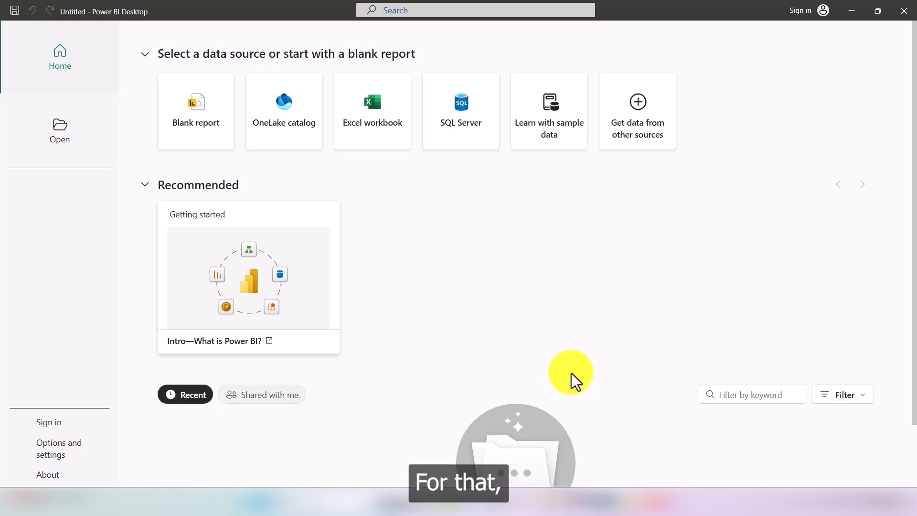
# Import Sheet1 from the Excel workbook Power BI Data.xlsx and load it without transforming the data
pyautogui.click(206, 125)
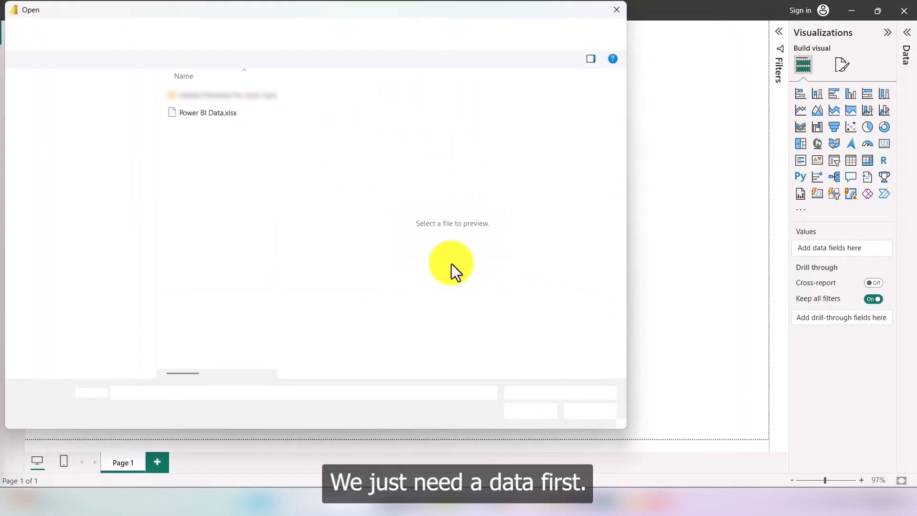
pyautogui.click(208, 115)
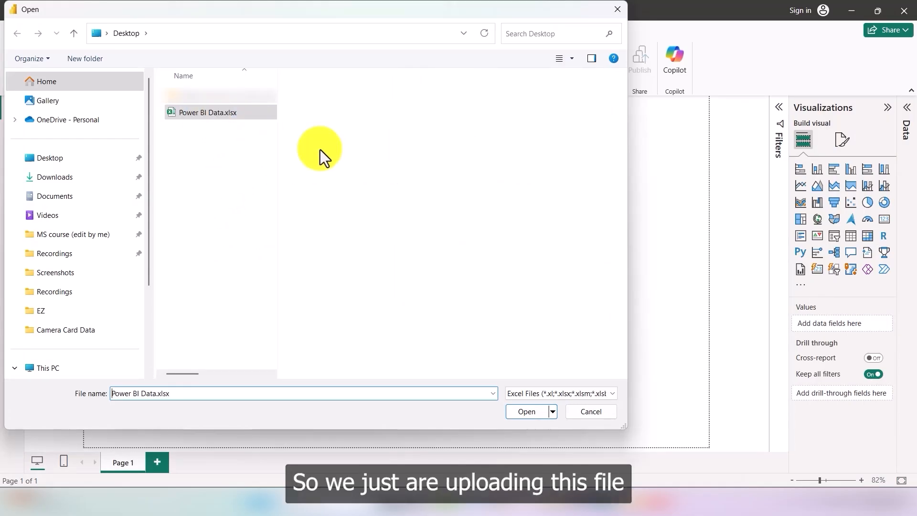
pyautogui.click(530, 412)
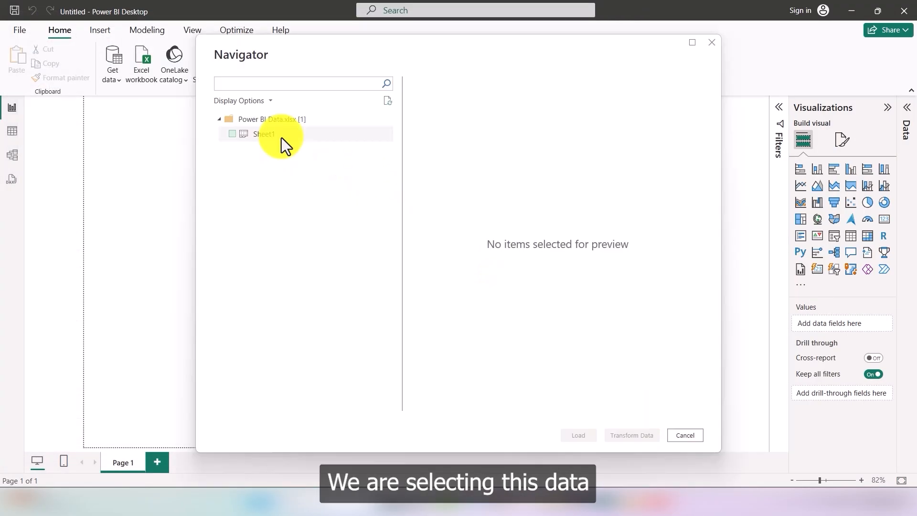
pyautogui.click(266, 135)
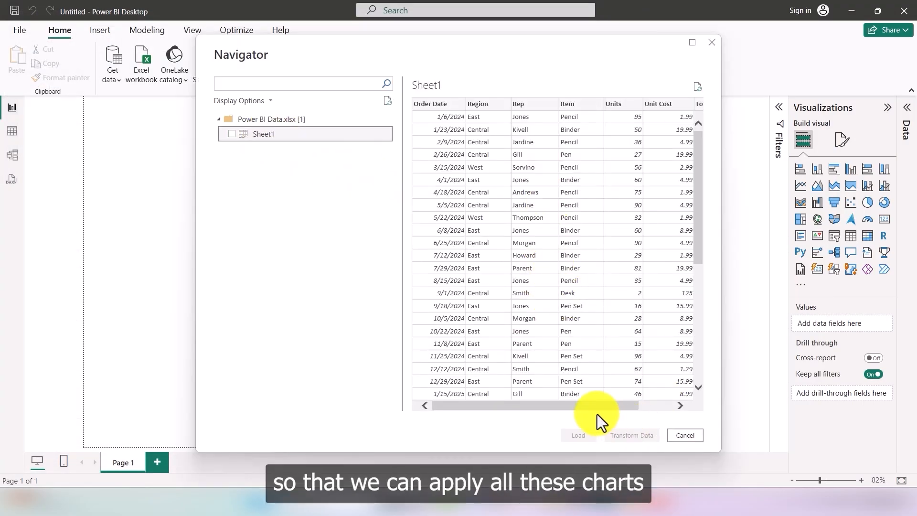
pyautogui.hscroll(2, 595, 410)
pyautogui.hscroll(-2, 531, 410)
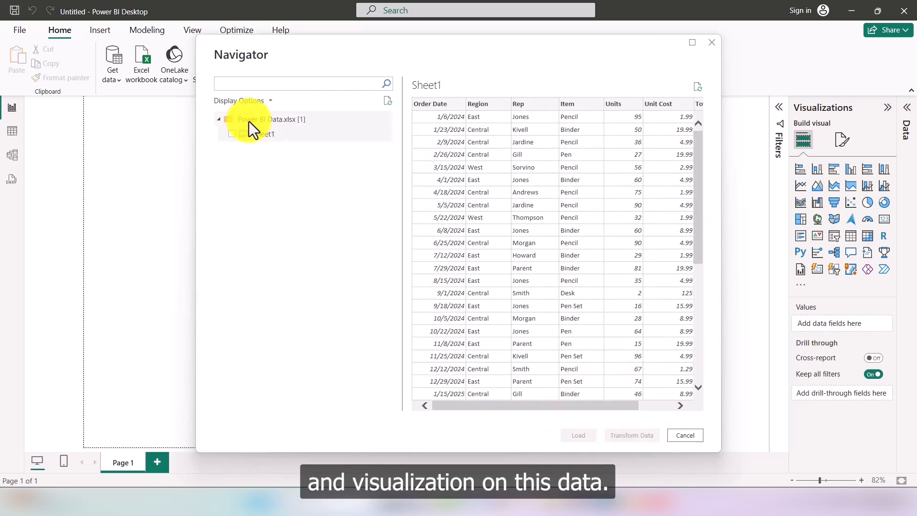
pyautogui.click(232, 133)
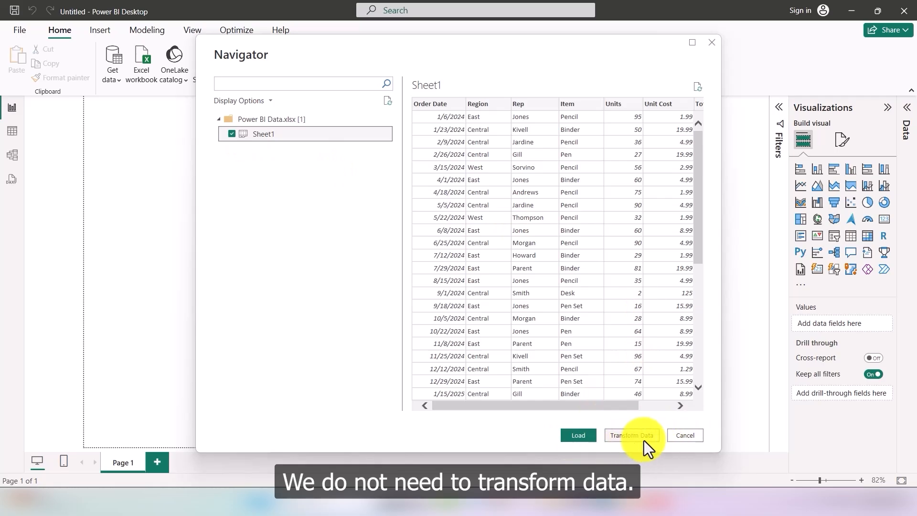
pyautogui.click(576, 436)
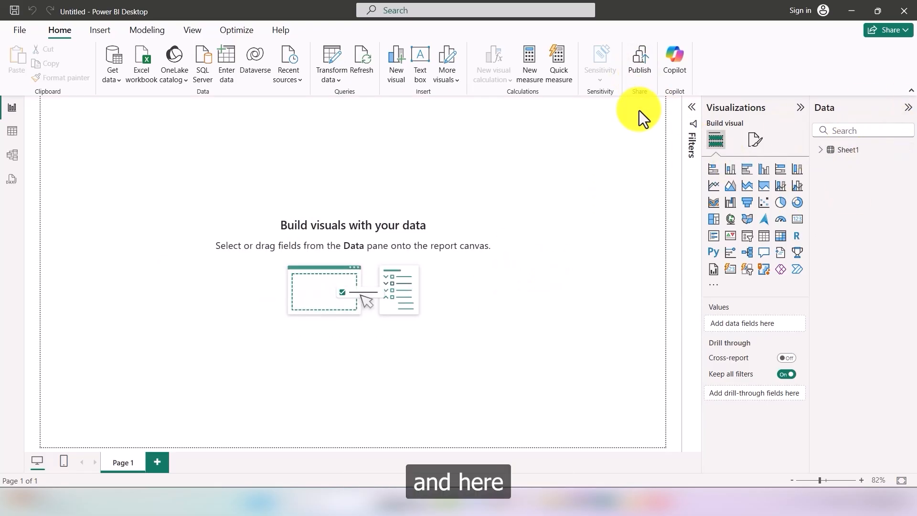
# Show the Sheet1 fields, add an empty clustered bar chart to Page 1, and move and enlarge it
pyautogui.click(821, 150)
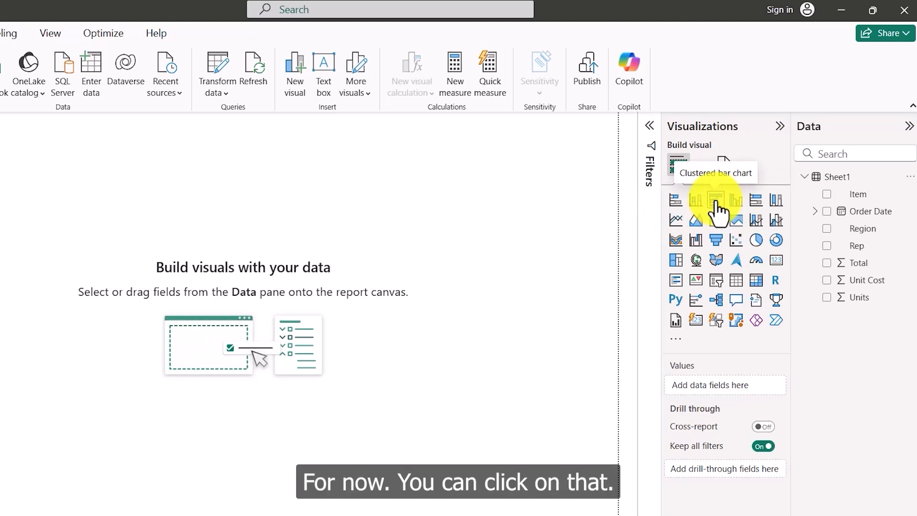
pyautogui.click(716, 203)
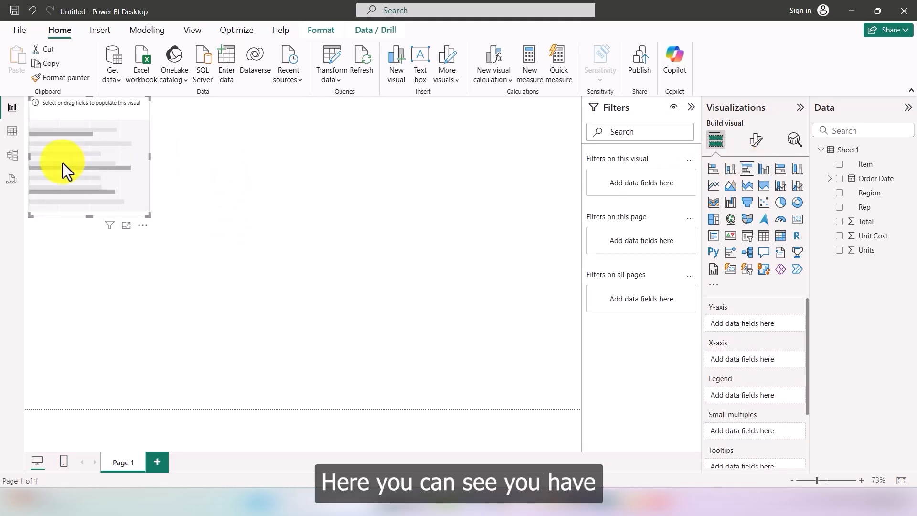
pyautogui.moveTo(78, 173); pyautogui.dragTo(134, 196)
pyautogui.moveTo(206, 237); pyautogui.dragTo(390, 307)
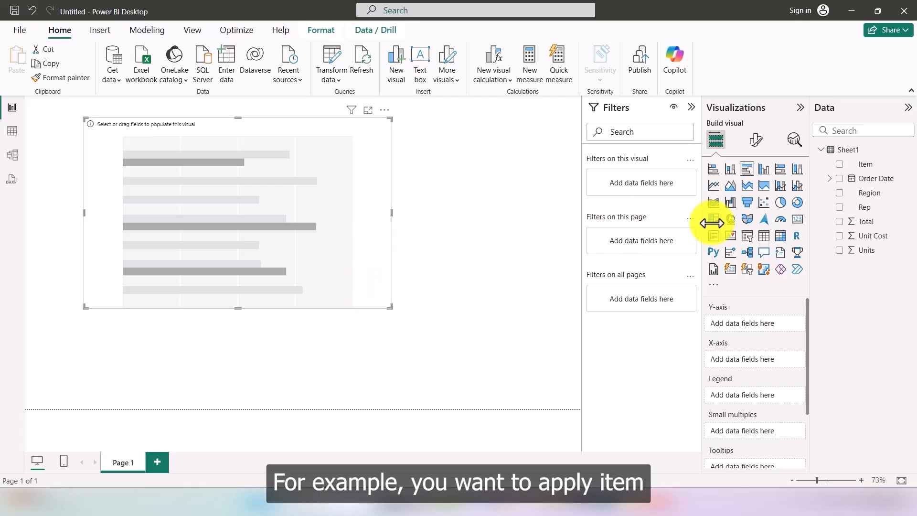
# Plot Total by Item in the bar chart with Region as legend, and enlarge the chart to fill most of the page
pyautogui.moveTo(867, 166); pyautogui.dragTo(271, 197)
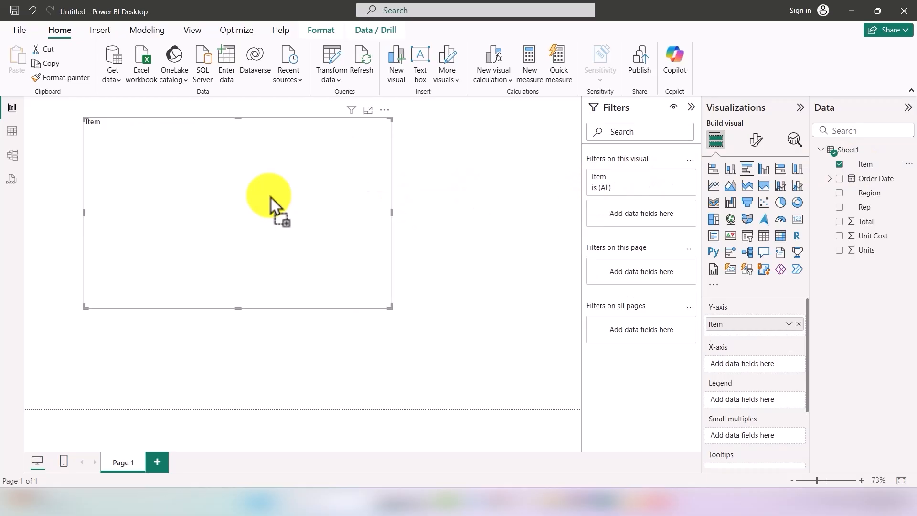
pyautogui.moveTo(869, 194); pyautogui.dragTo(266, 219)
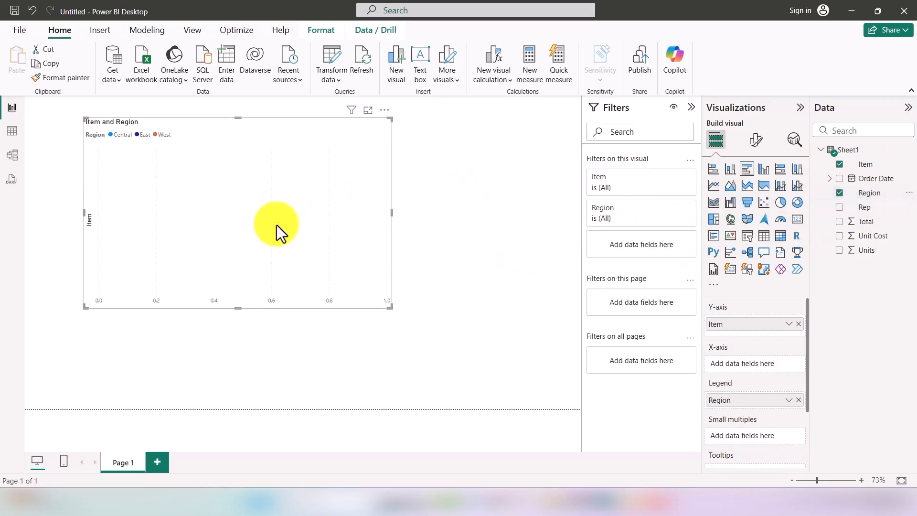
pyautogui.moveTo(867, 222); pyautogui.dragTo(291, 224)
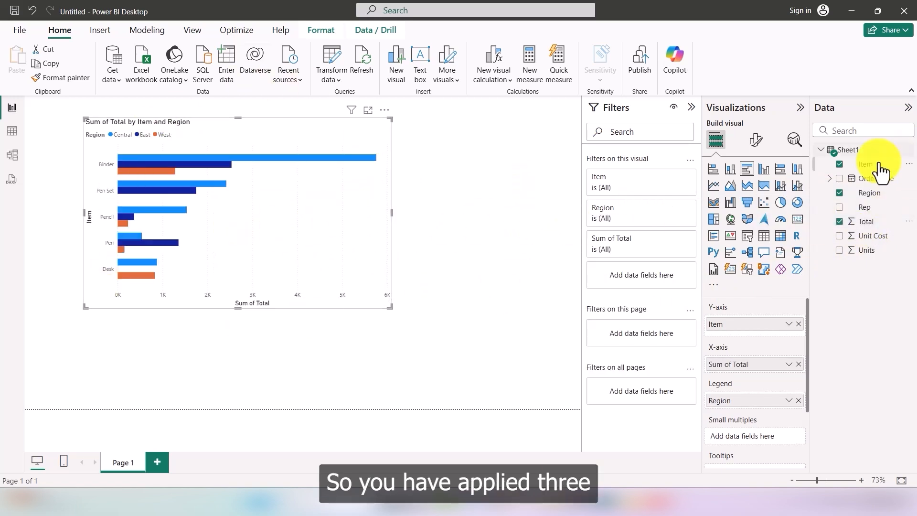
pyautogui.moveTo(389, 307); pyautogui.dragTo(546, 370)
pyautogui.moveTo(323, 269); pyautogui.dragTo(310, 272)
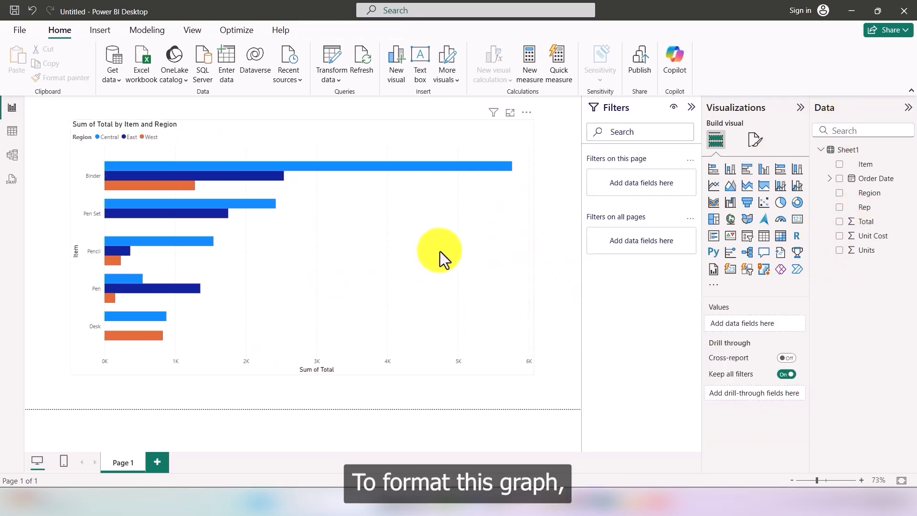
# Try light pink for the bar chart's Y-axis values and set their colour to black instead
pyautogui.click(485, 248)
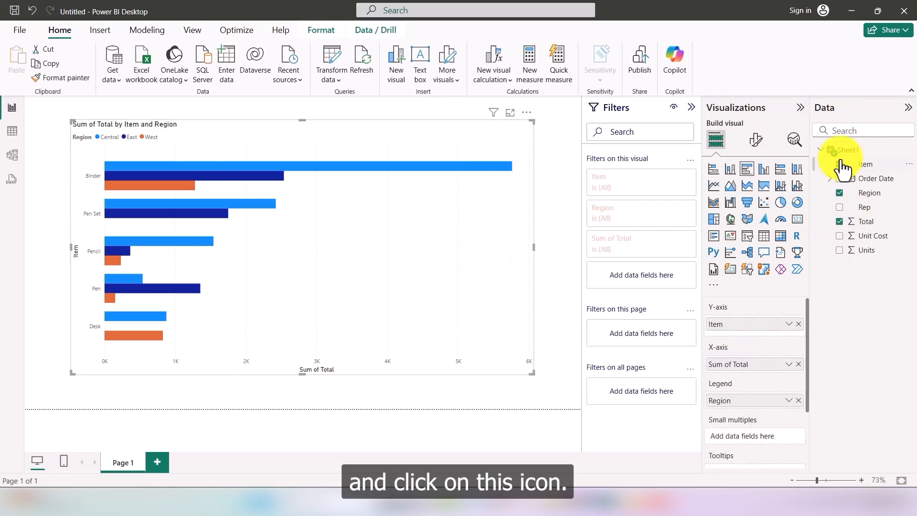
pyautogui.click(756, 141)
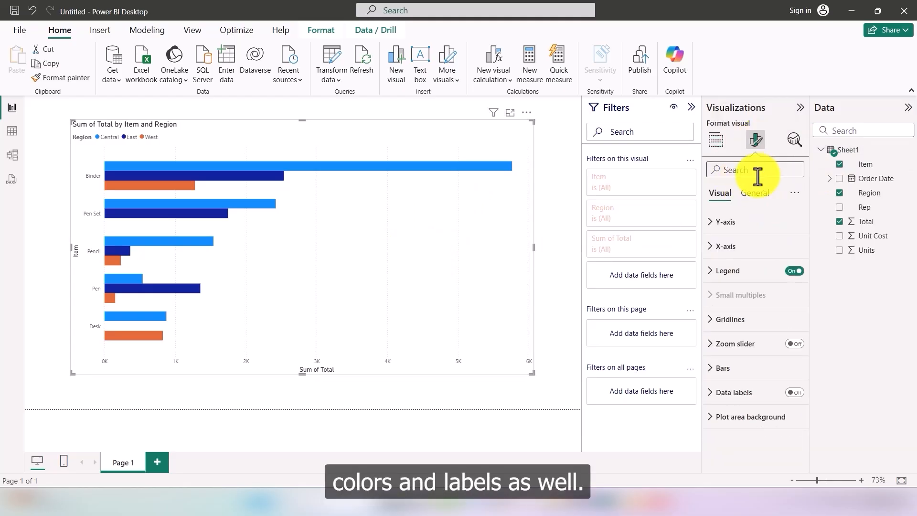
pyautogui.click(714, 232)
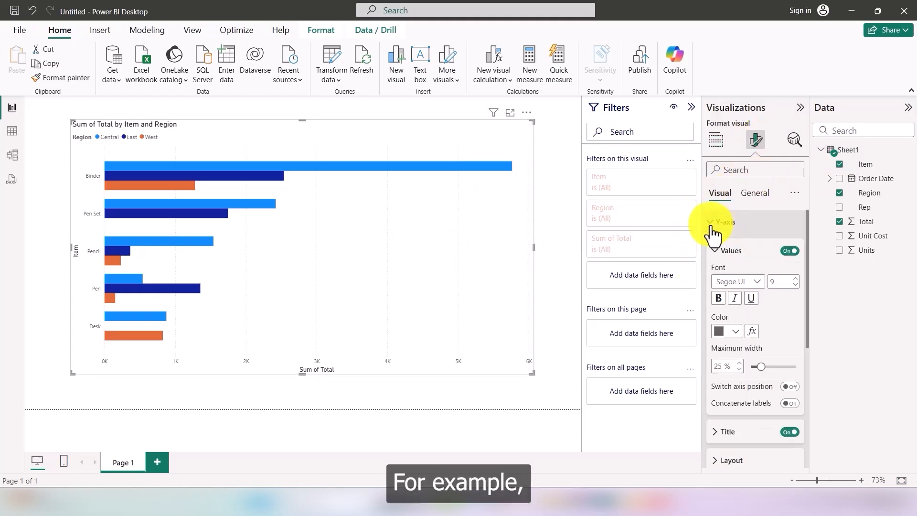
pyautogui.click(735, 331)
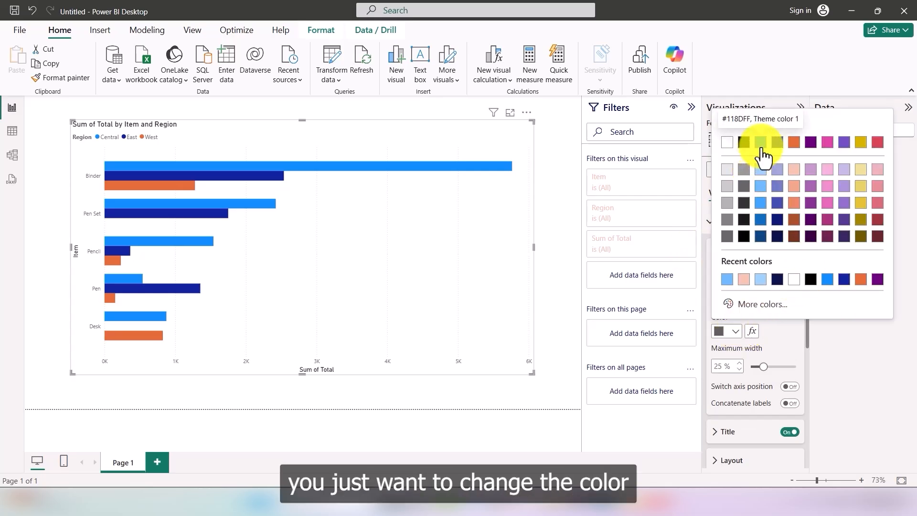
pyautogui.click(827, 186)
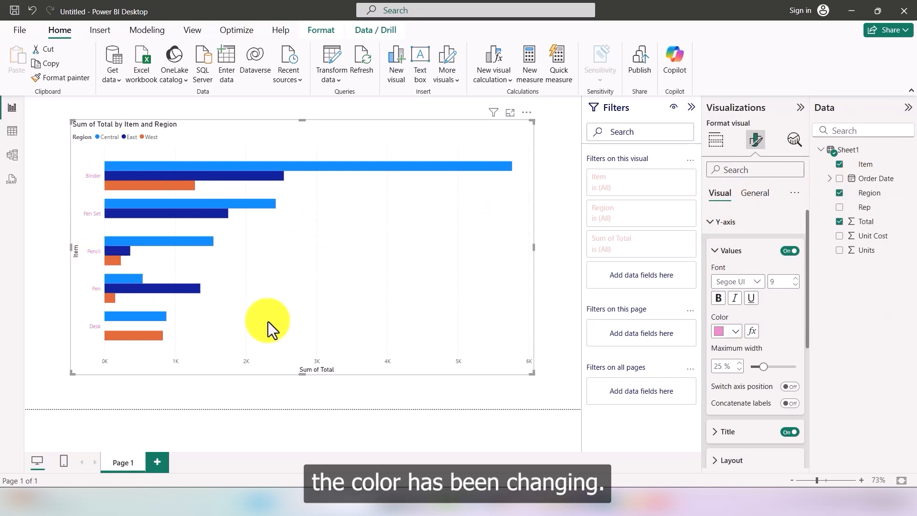
pyautogui.click(735, 332)
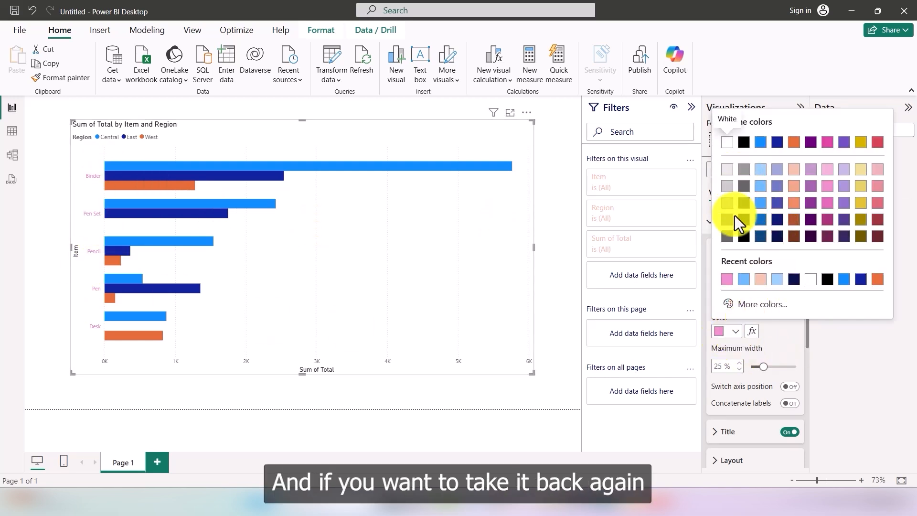
pyautogui.click(744, 236)
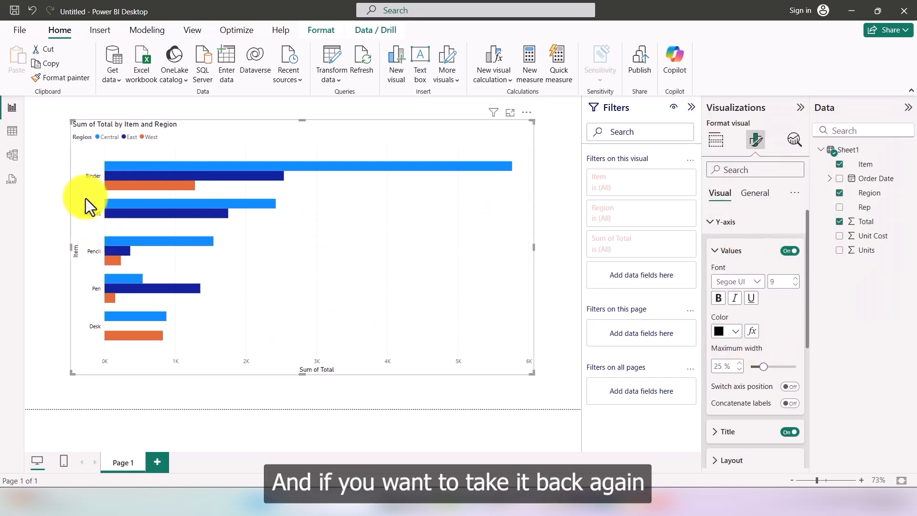
# Set the bar chart's Y-axis title text to "Item Details"
pyautogui.click(719, 249)
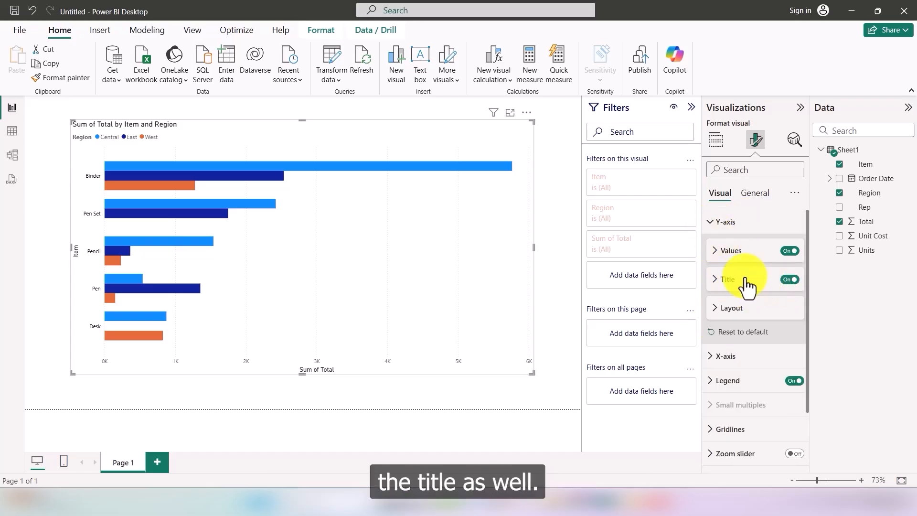
pyautogui.click(718, 286)
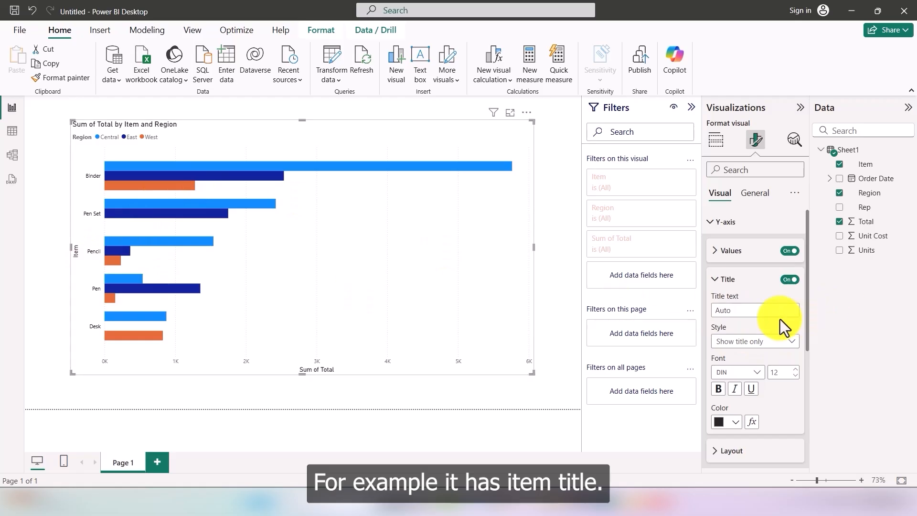
pyautogui.click(736, 310)
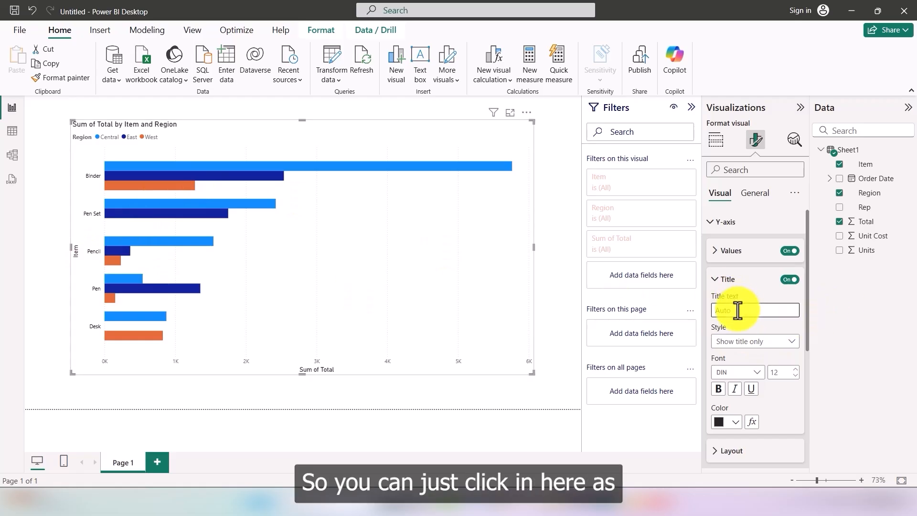
pyautogui.write('Ite')
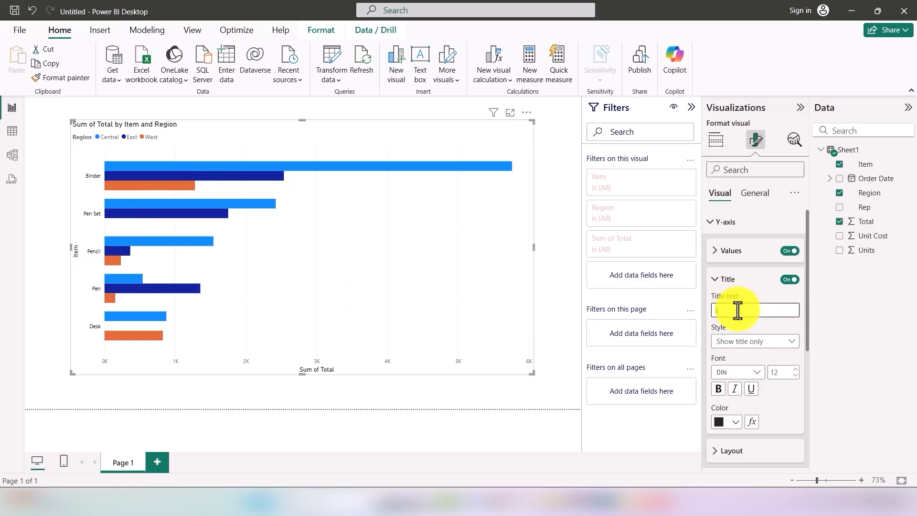
pyautogui.write('m Details')
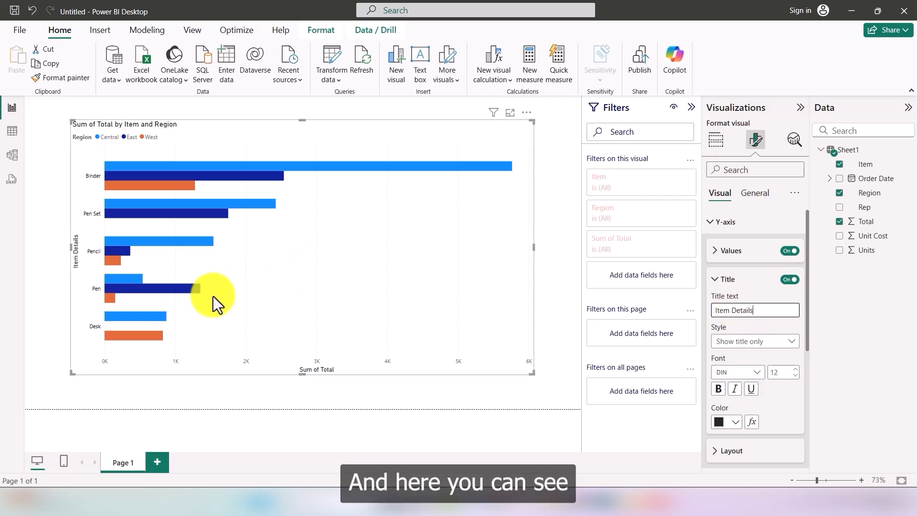
pyautogui.click(566, 265)
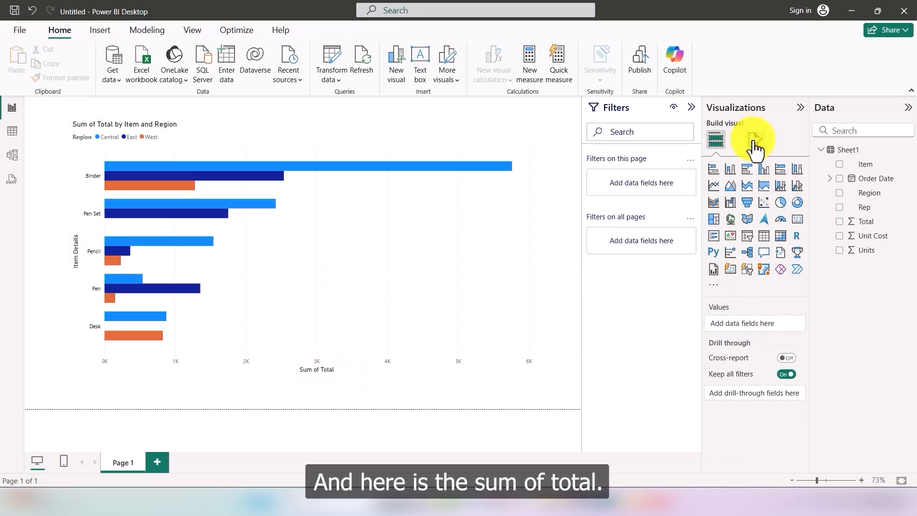
# Set the bar chart's X-axis title text to "Total Values"
pyautogui.click(526, 250)
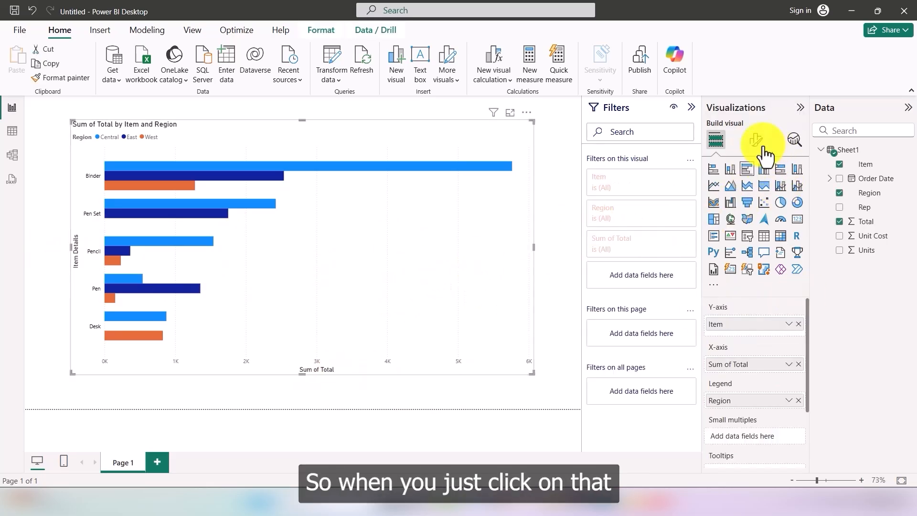
pyautogui.click(755, 140)
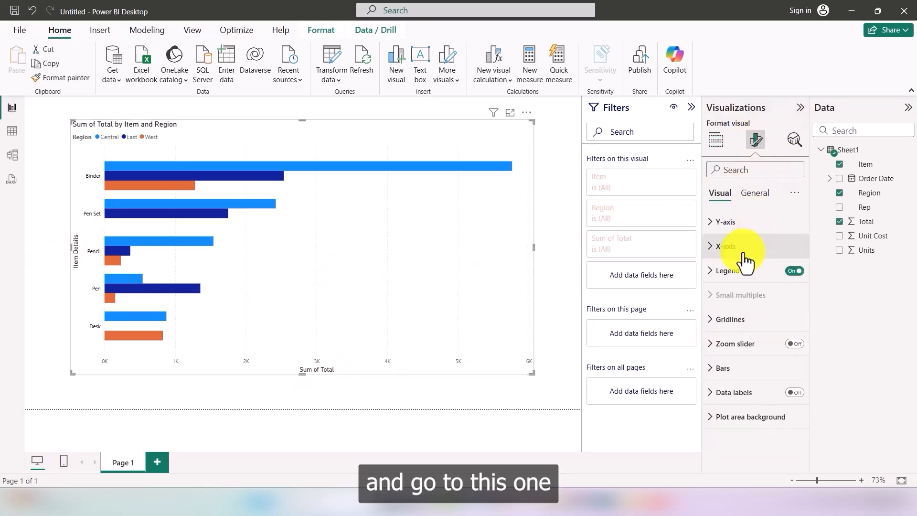
pyautogui.click(714, 250)
pyautogui.scroll(-3, 745, 363)
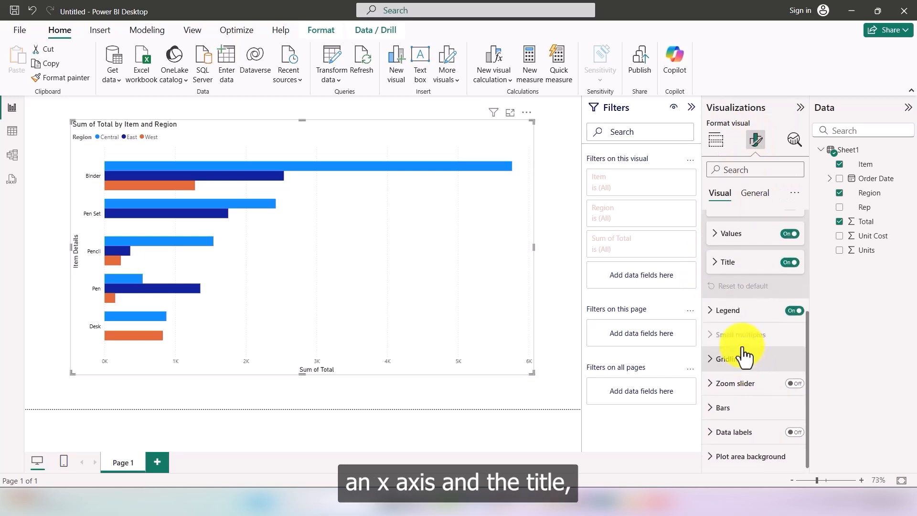
pyautogui.scroll(1, 745, 358)
pyautogui.click(715, 323)
pyautogui.click(744, 352)
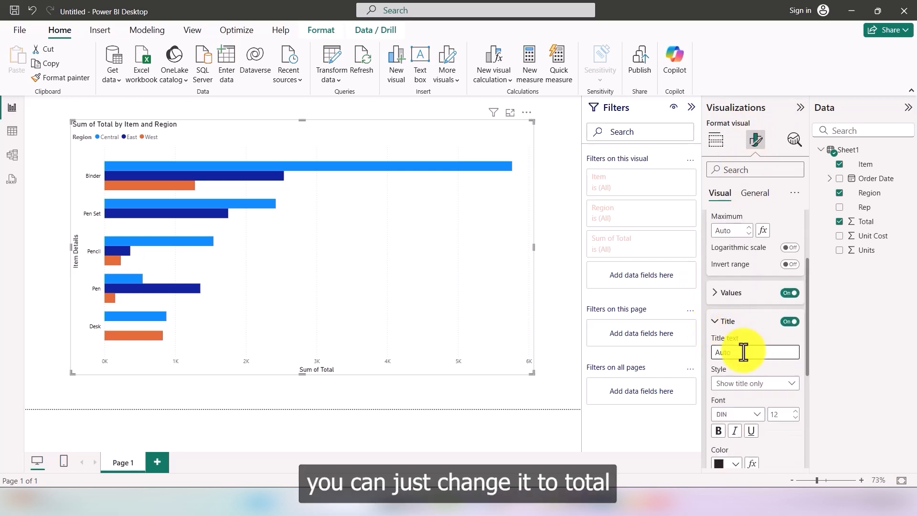
pyautogui.write('Total Val')
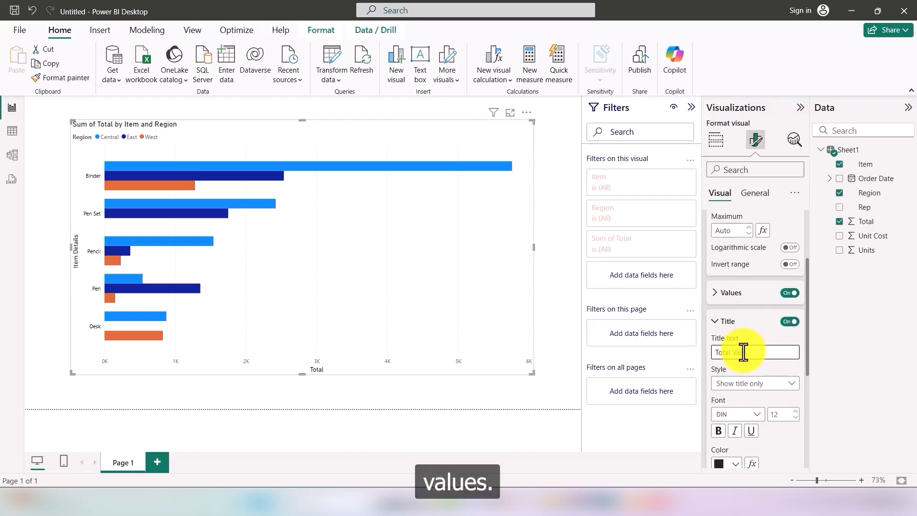
pyautogui.write('ues')
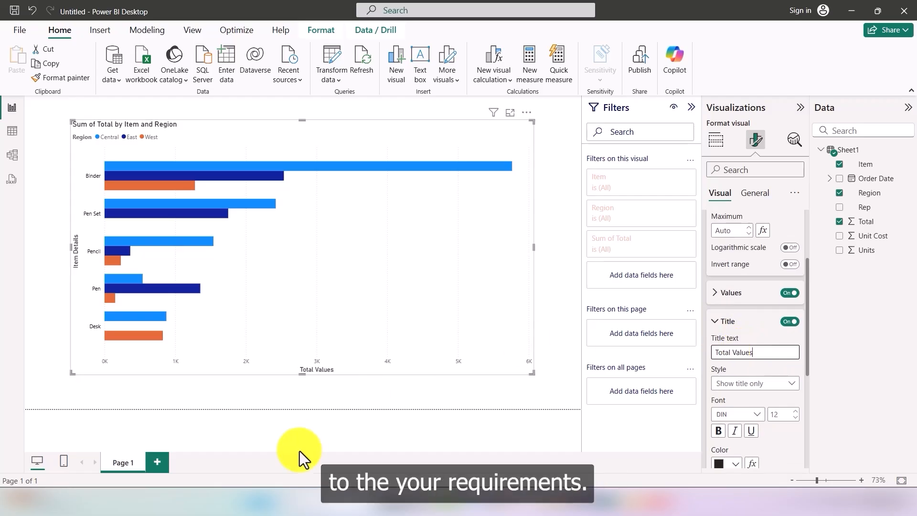
pyautogui.click(412, 393)
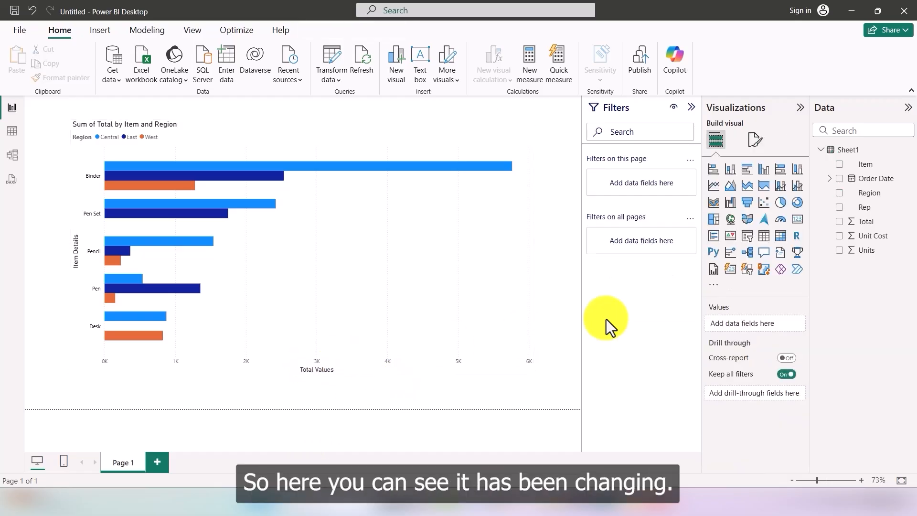
# Turn on the zoom slider for the bar chart and try adjusting its lower end along the Total Values axis
pyautogui.click(511, 230)
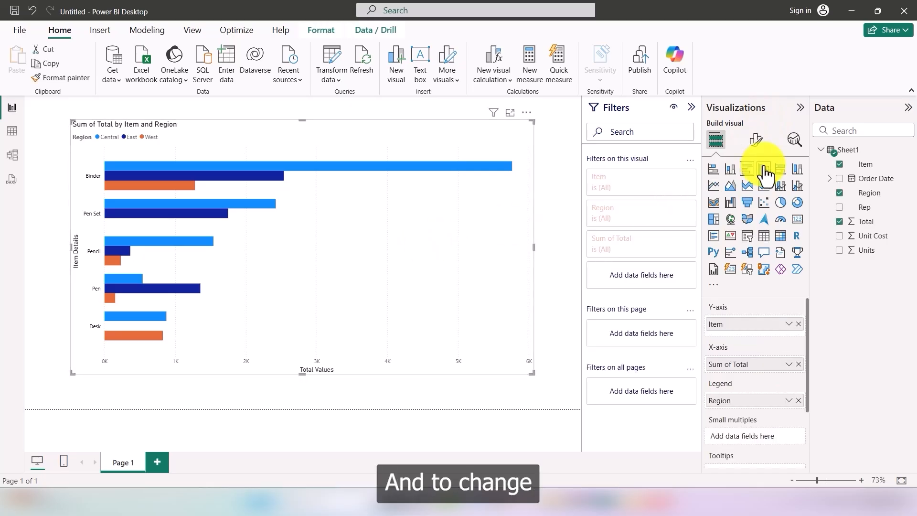
pyautogui.click(755, 144)
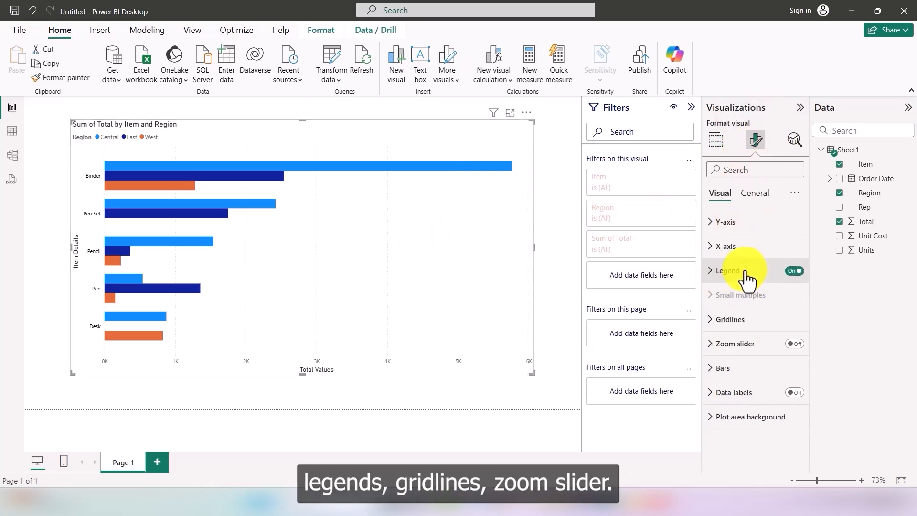
pyautogui.click(794, 344)
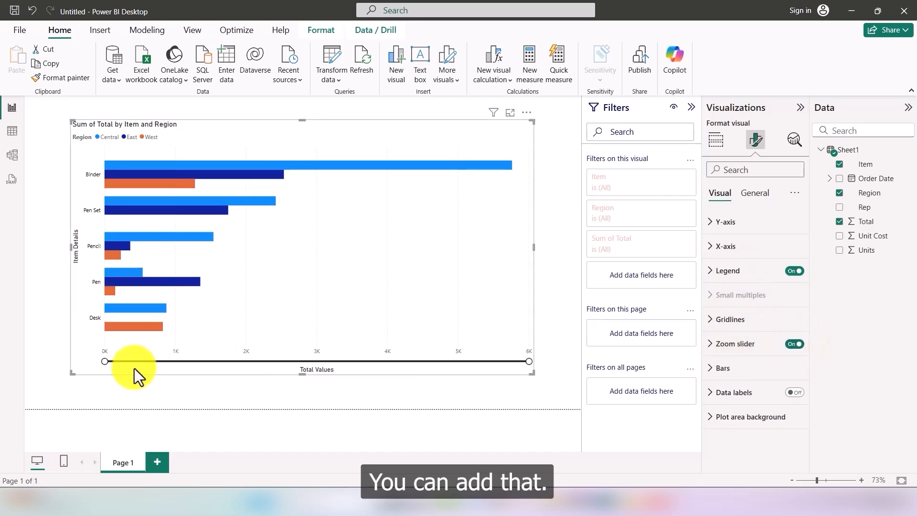
pyautogui.moveTo(105, 362); pyautogui.dragTo(77, 368)
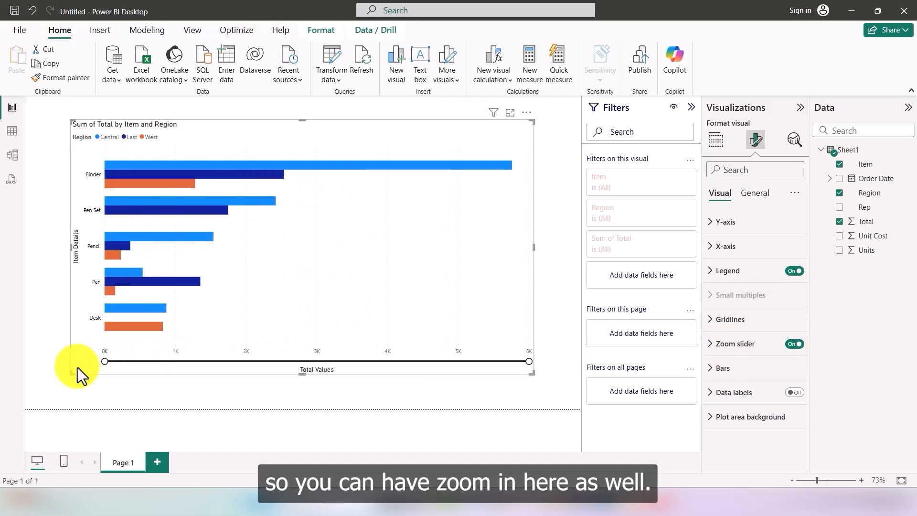
# Examine the bar chart's bar formatting options, including series, colour, border and layout
pyautogui.click(728, 373)
pyautogui.scroll(-5, 764, 363)
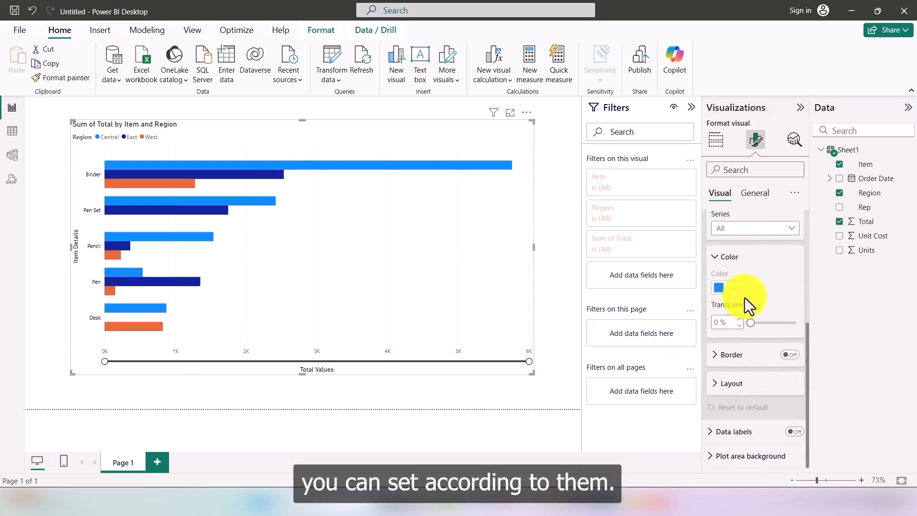
pyautogui.scroll(3, 750, 315)
pyautogui.scroll(-2, 737, 302)
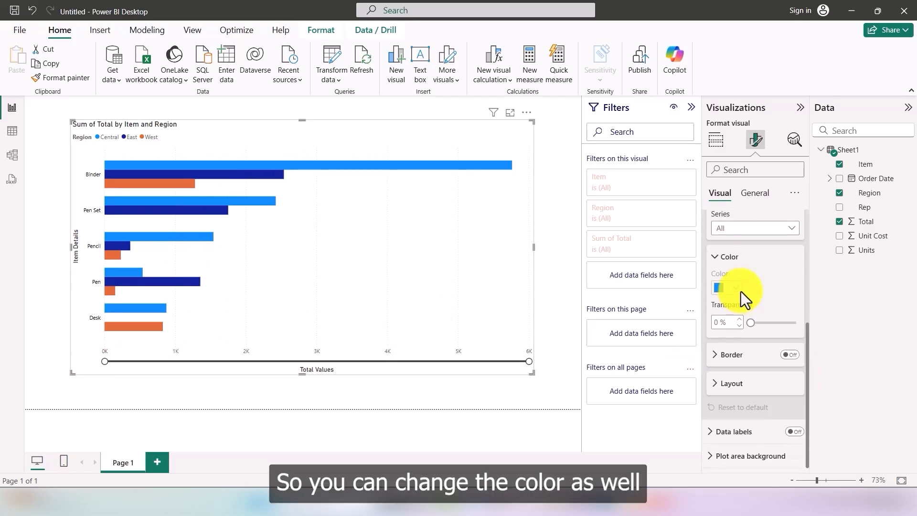
pyautogui.click(773, 230)
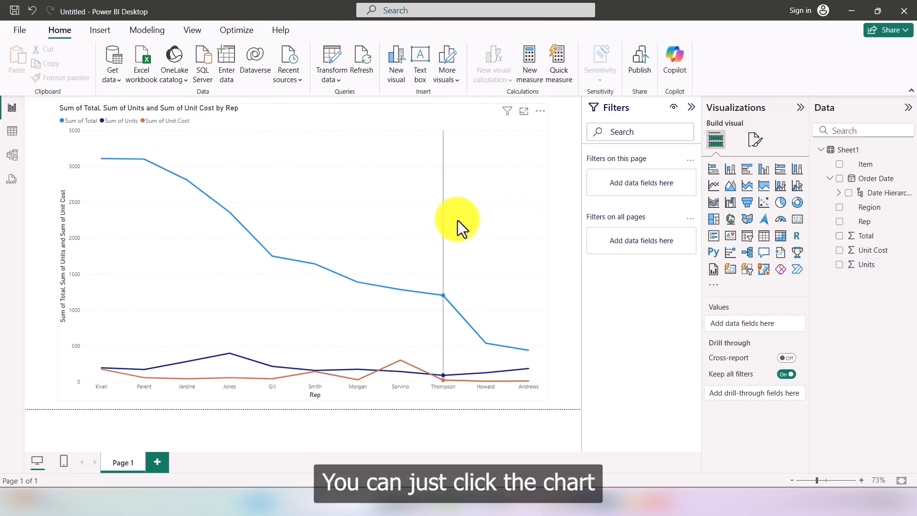
# Open the formatting options of the line chart that plots Total, Units and Unit Cost by Rep
pyautogui.click(489, 219)
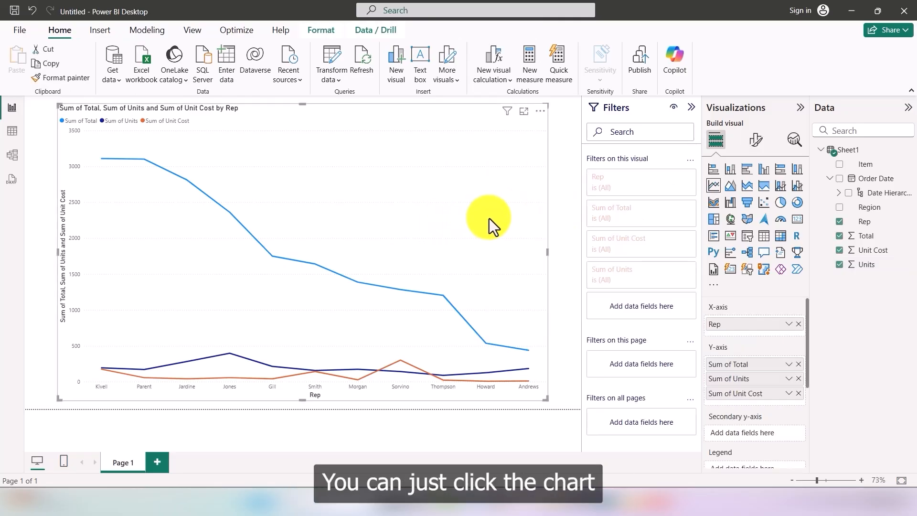
pyautogui.click(756, 140)
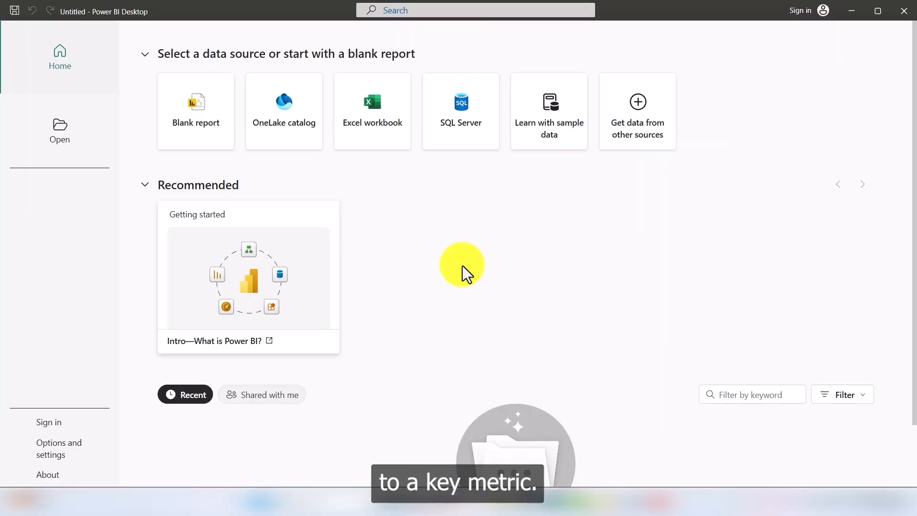
# Import Sheet1 from the Excel workbook Power BI Data.xlsx into the new report
pyautogui.click(370, 123)
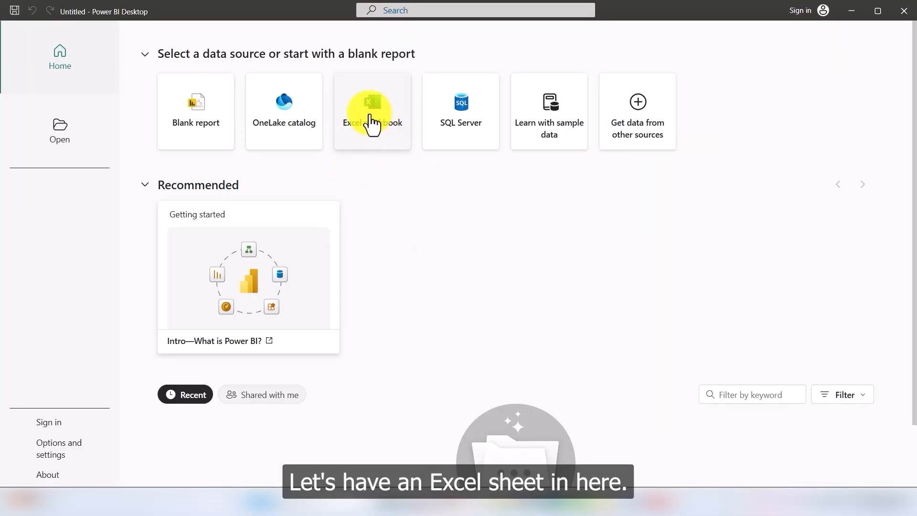
pyautogui.click(203, 113)
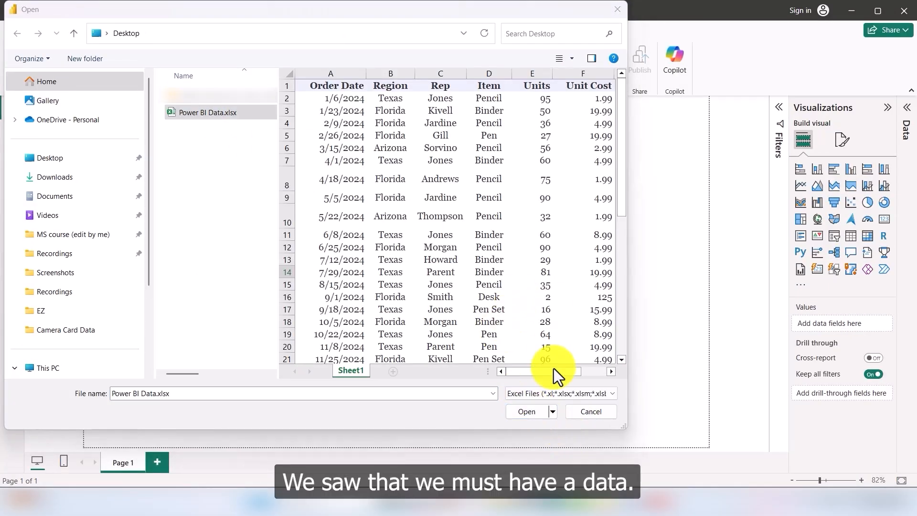
pyautogui.click(532, 412)
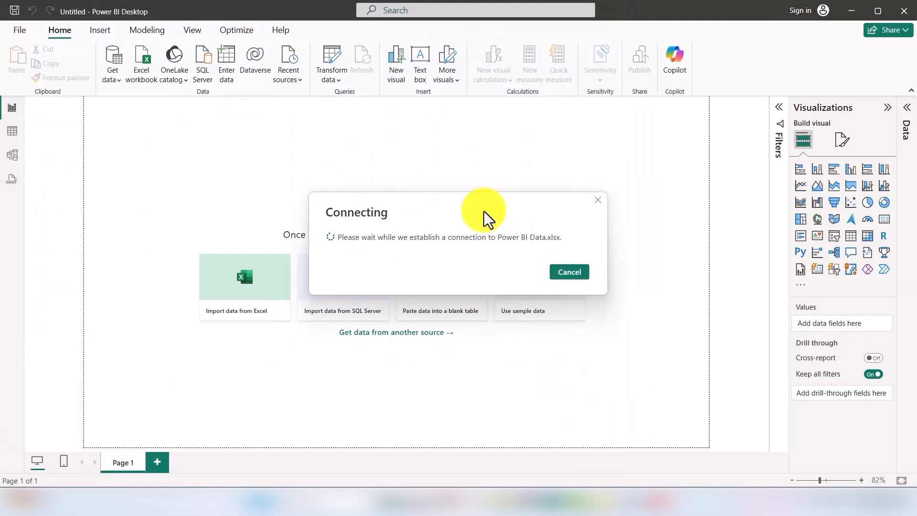
pyautogui.click(566, 272)
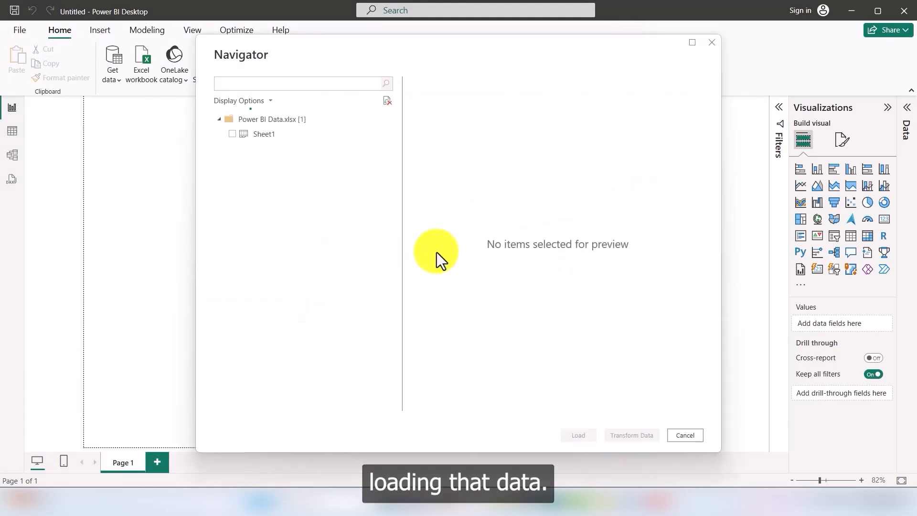
pyautogui.click(231, 134)
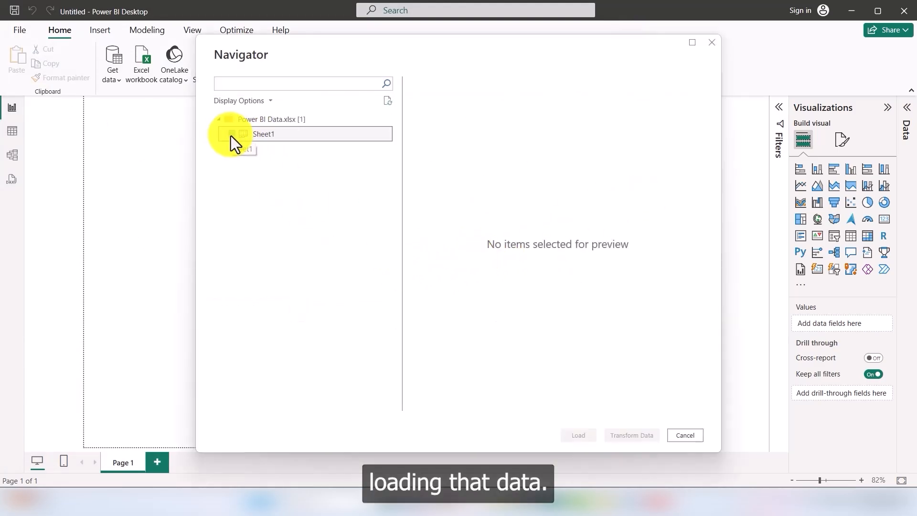
pyautogui.click(583, 436)
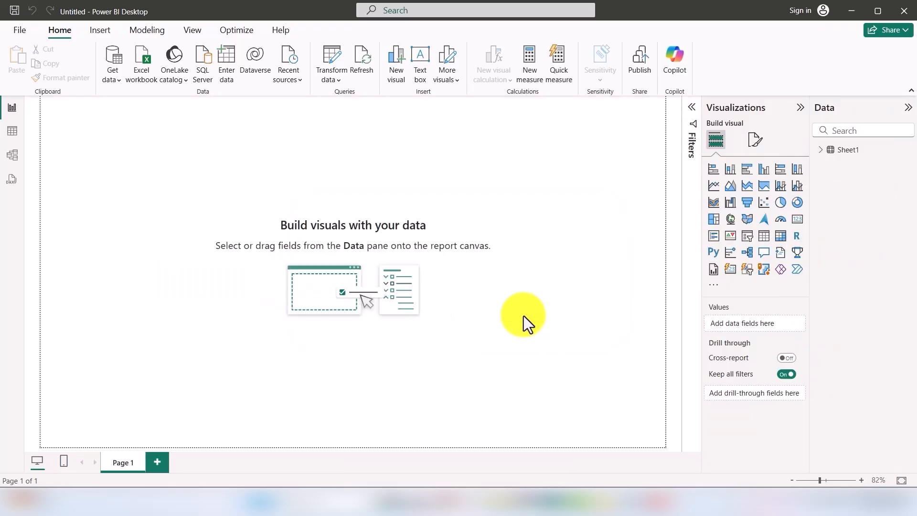
# List the Sheet1 fields, add an empty card visual, and enlarge and position it near the middle of the page
pyautogui.click(822, 151)
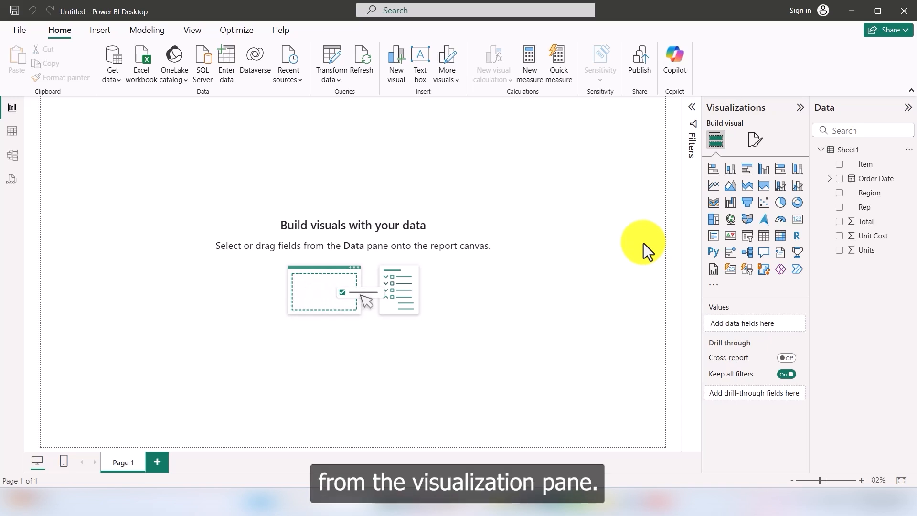
pyautogui.click(797, 221)
pyautogui.moveTo(108, 172); pyautogui.dragTo(315, 263)
pyautogui.moveTo(362, 194); pyautogui.dragTo(548, 153)
pyautogui.moveTo(436, 199); pyautogui.dragTo(344, 216)
pyautogui.click(474, 271)
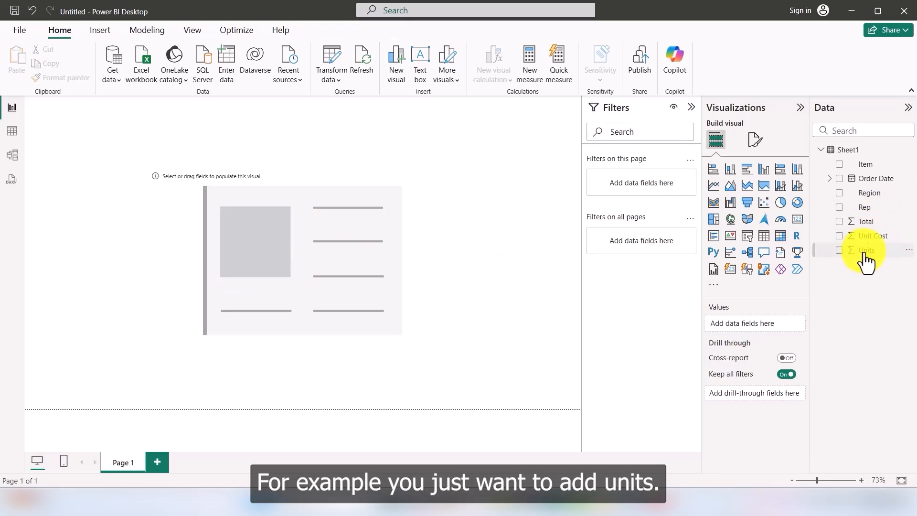
# Show Units in the card visual, and replace it with Unit Cost
pyautogui.moveTo(876, 258); pyautogui.dragTo(311, 256)
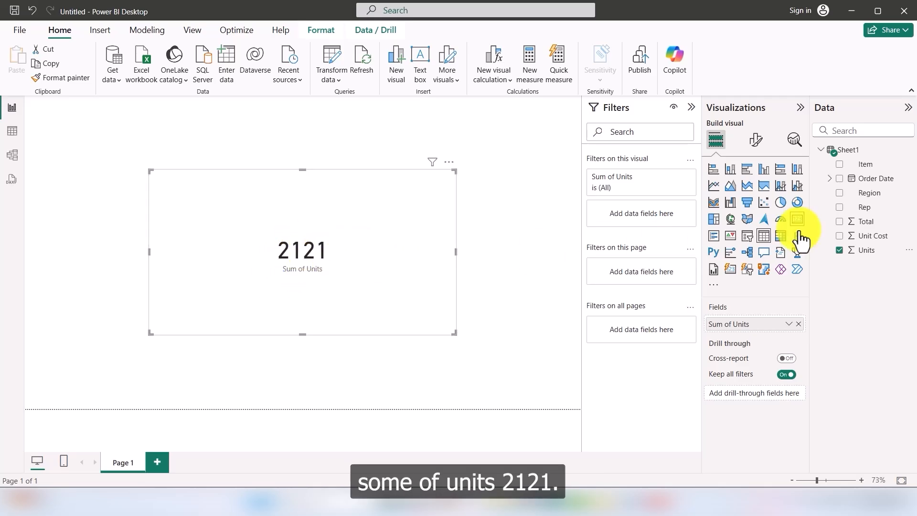
pyautogui.click(839, 249)
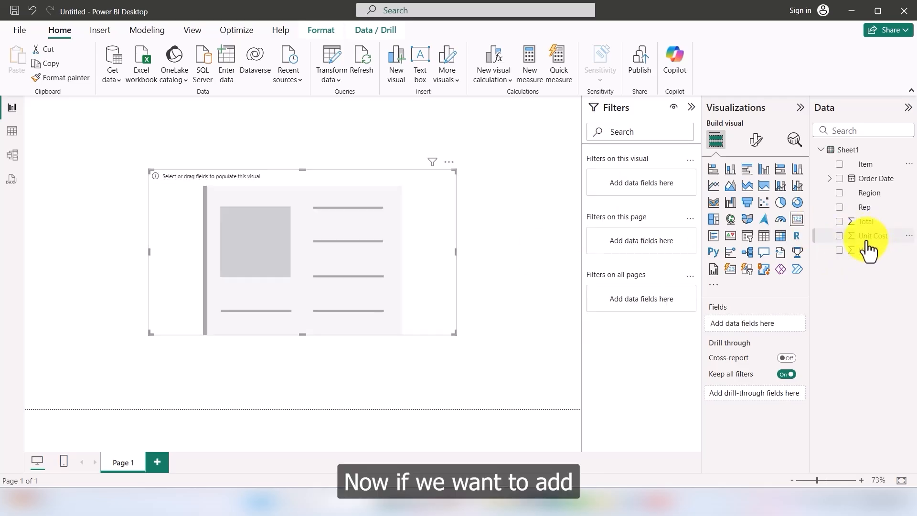
pyautogui.moveTo(872, 235); pyautogui.dragTo(345, 252)
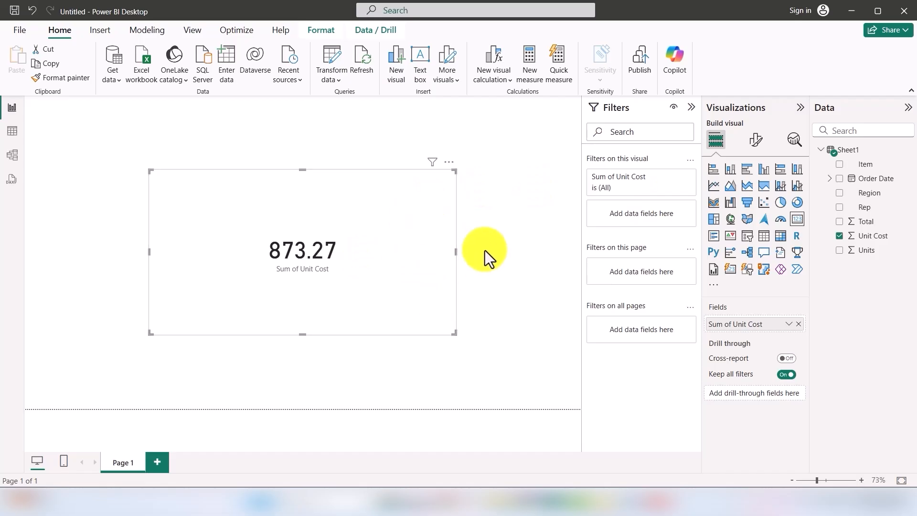
# Set the colour of the card's callout value to light blue
pyautogui.click(755, 144)
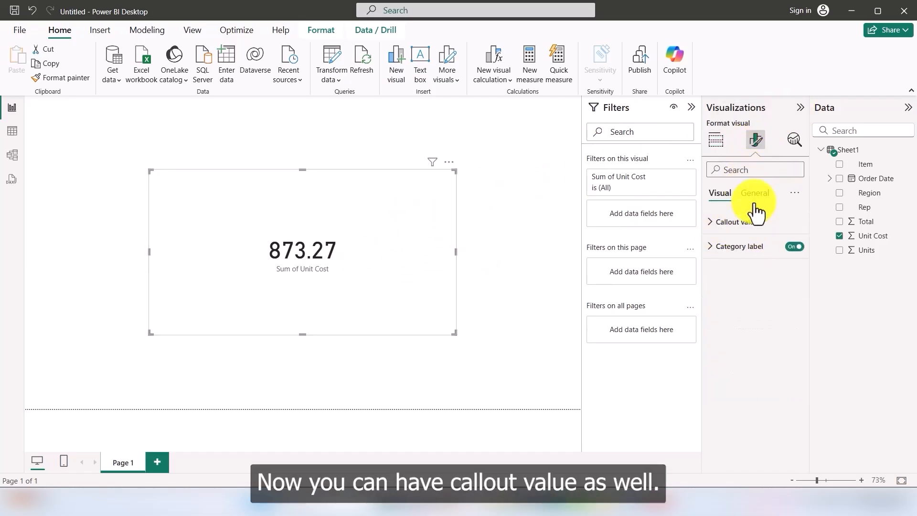
pyautogui.click(736, 226)
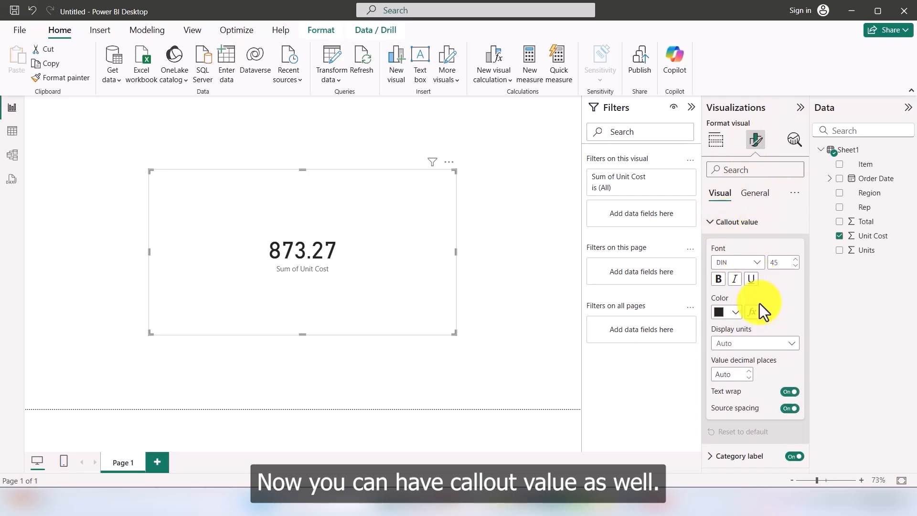
pyautogui.click(732, 312)
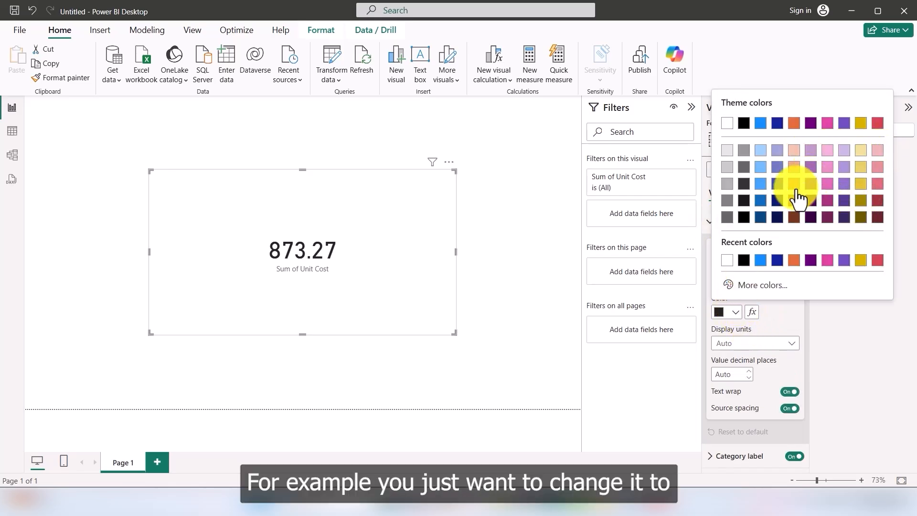
pyautogui.click(758, 184)
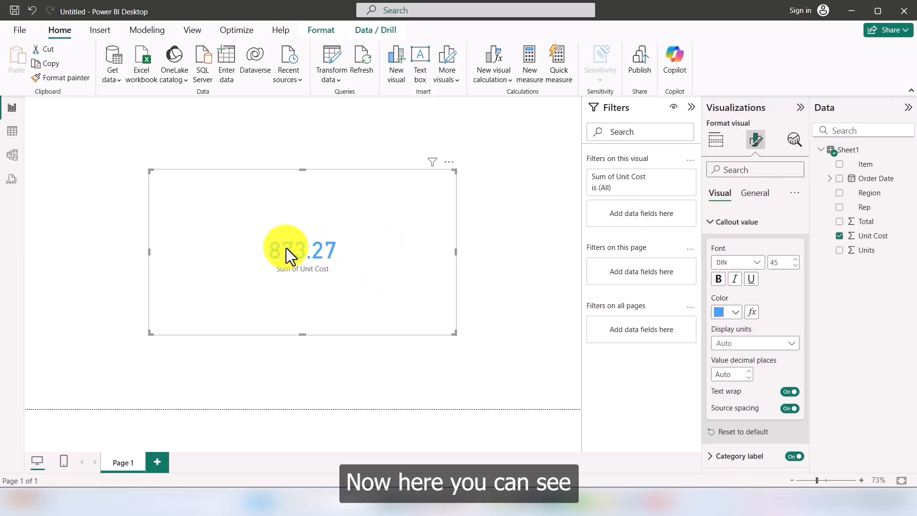
# Try red for the card's callout value and return it to light blue
pyautogui.click(735, 313)
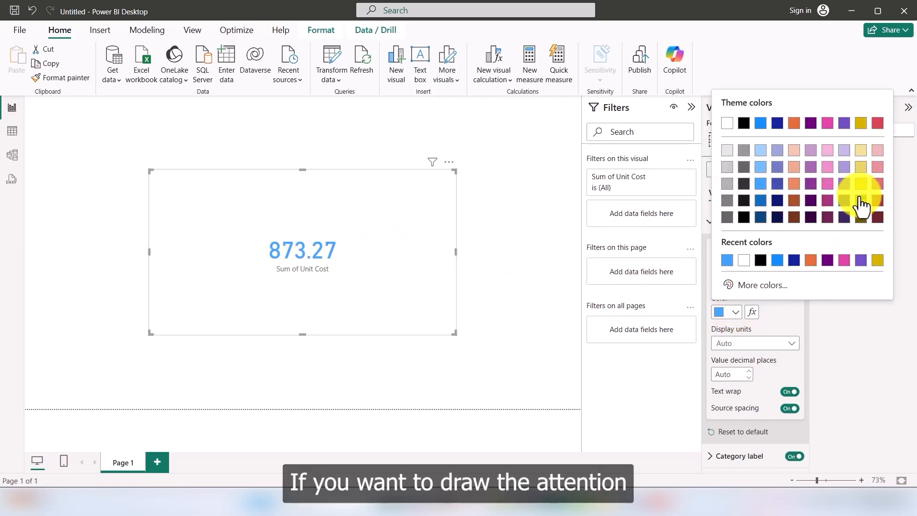
pyautogui.click(877, 124)
pyautogui.click(735, 312)
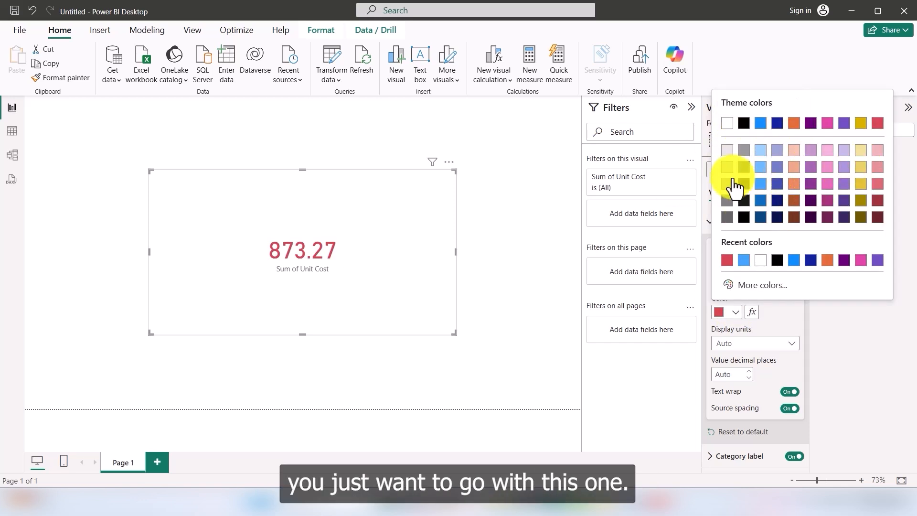
pyautogui.click(761, 184)
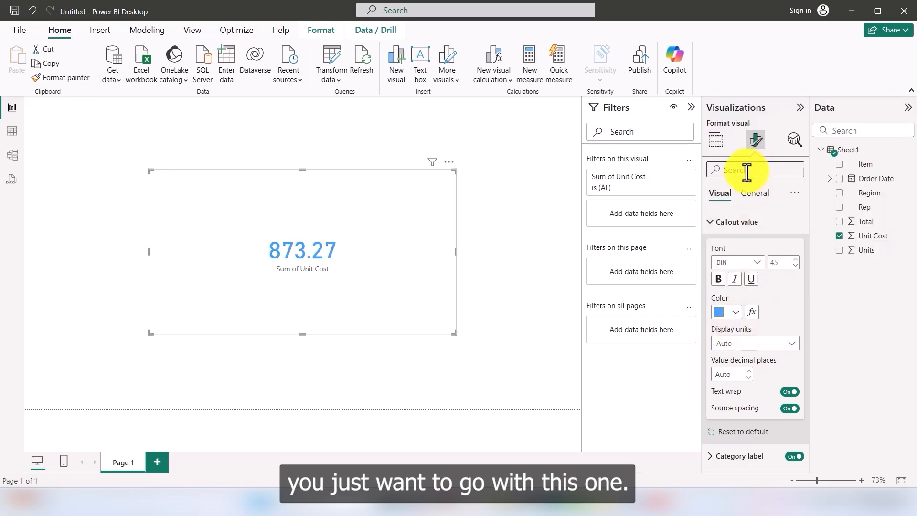
# Set the colour of the card's category label to red
pyautogui.click(754, 195)
pyautogui.click(728, 195)
pyautogui.click(716, 223)
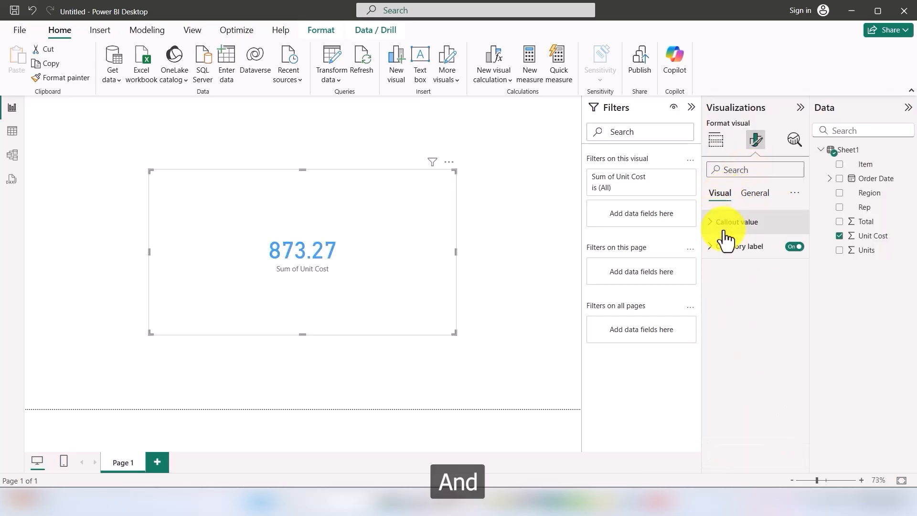
pyautogui.click(715, 253)
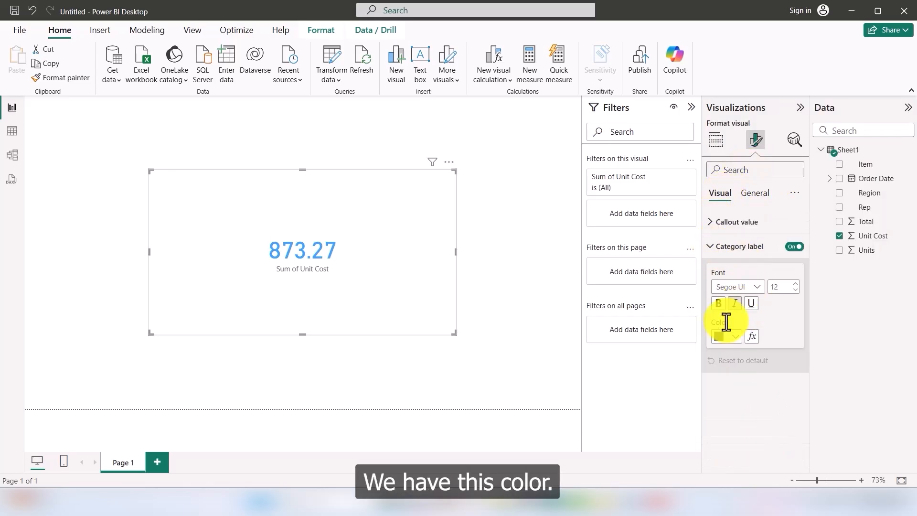
pyautogui.click(729, 337)
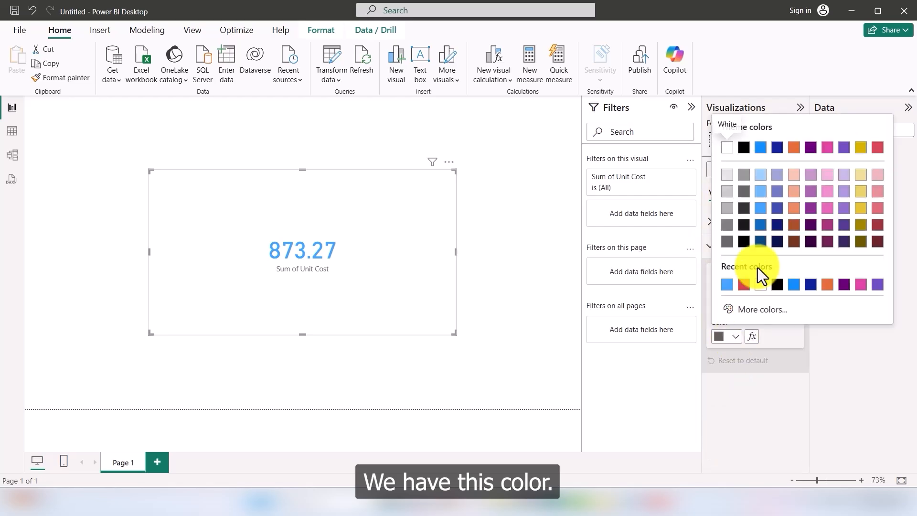
pyautogui.click(877, 148)
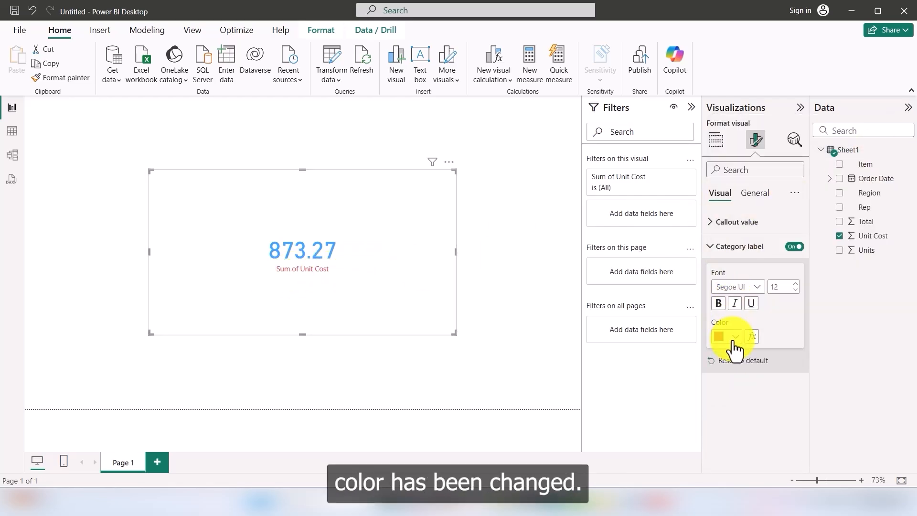
# Browse the fonts for the card's category label, keep Segoe UI, and set the label's font size to 15
pyautogui.click(753, 288)
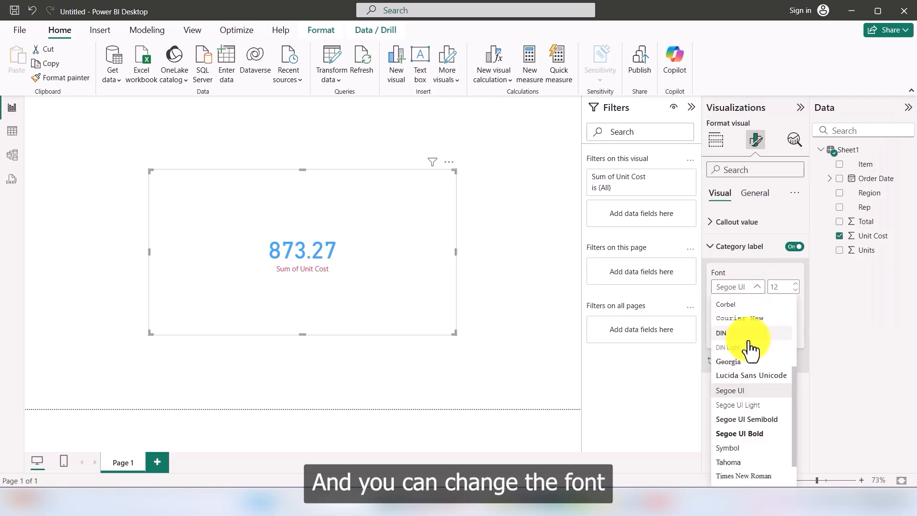
pyautogui.scroll(4, 754, 363)
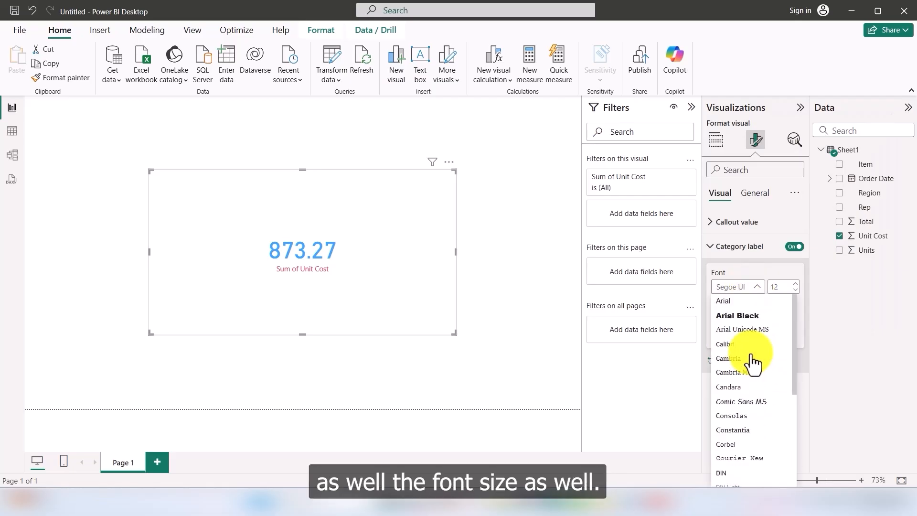
pyautogui.click(797, 282)
pyautogui.click(797, 282)
pyautogui.click(797, 282)
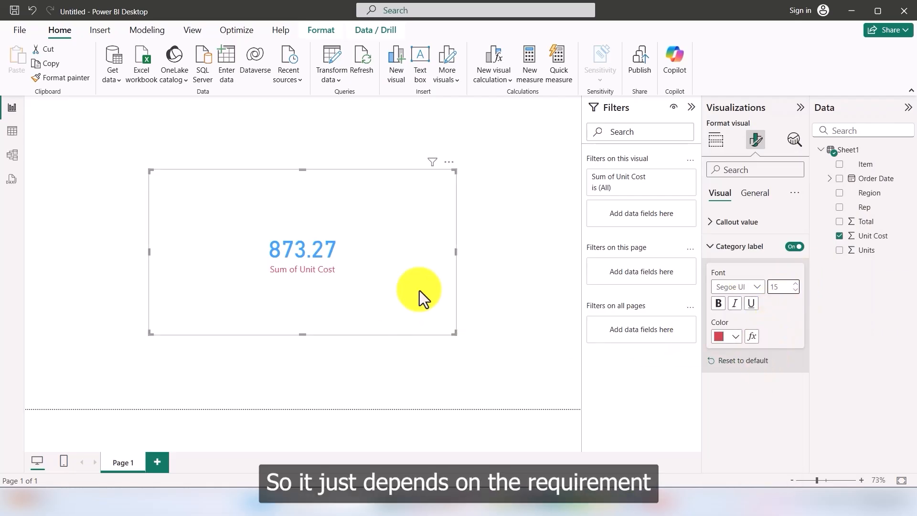
pyautogui.click(497, 260)
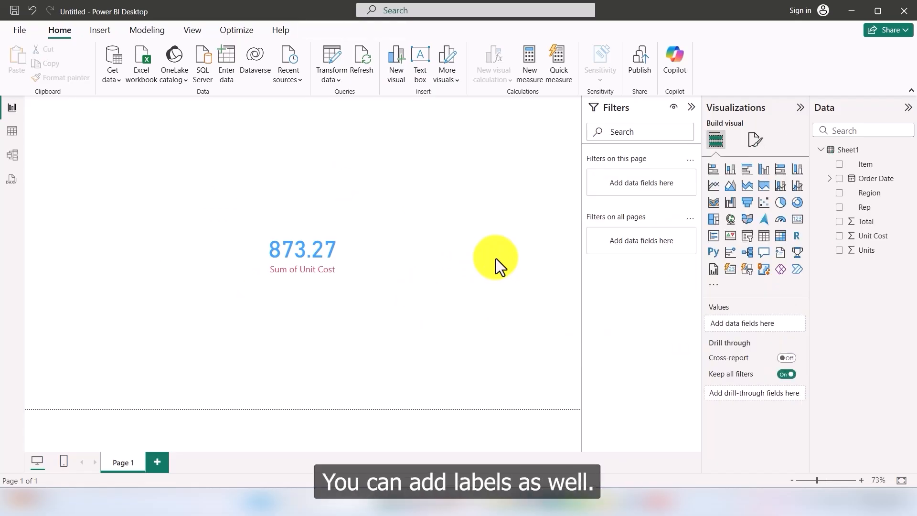
# Turn on the card's title and set its text to "Sum of Unit Cost"
pyautogui.click(398, 235)
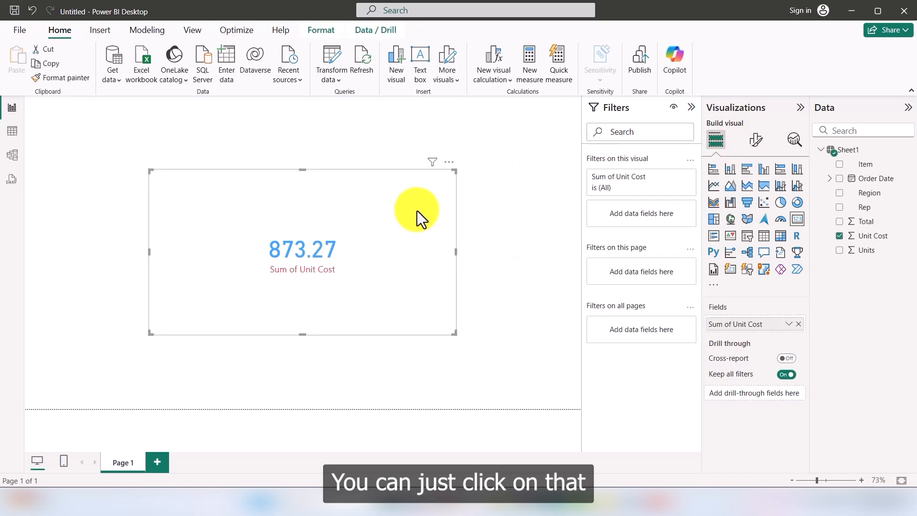
pyautogui.click(756, 145)
pyautogui.click(755, 193)
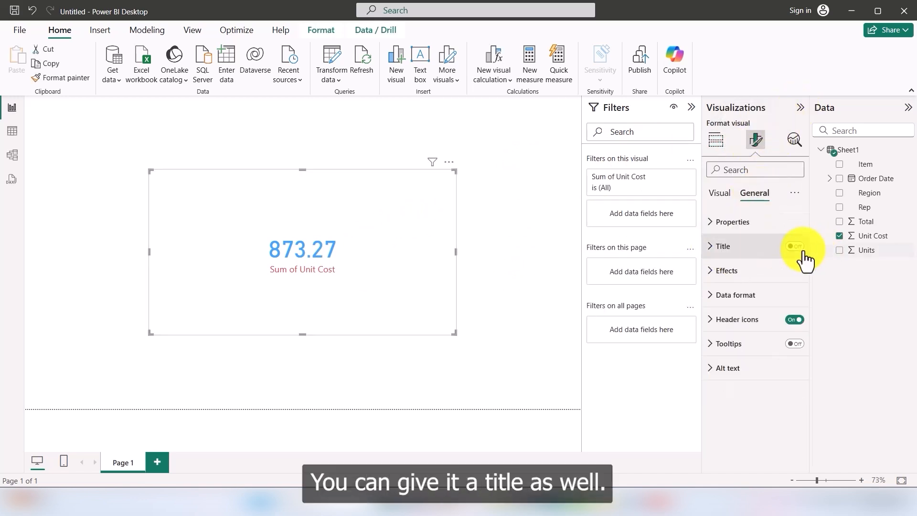
pyautogui.click(795, 248)
pyautogui.click(720, 246)
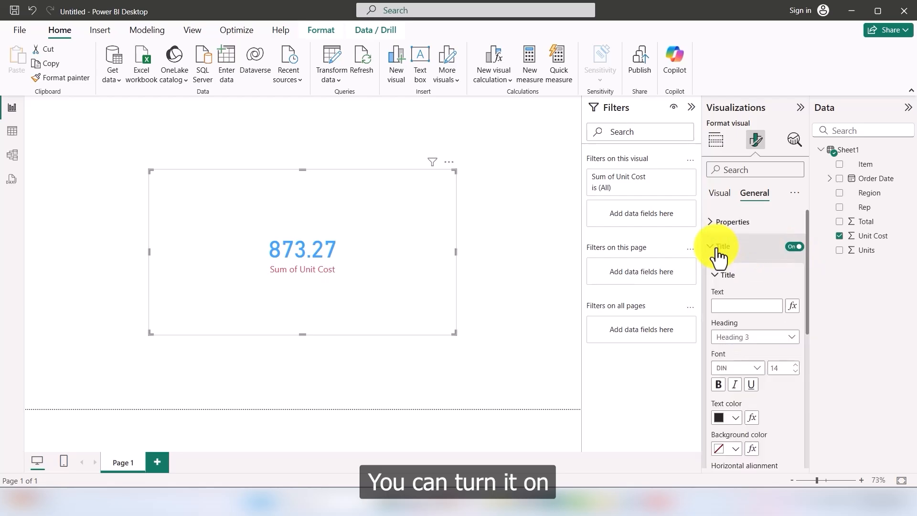
pyautogui.click(730, 309)
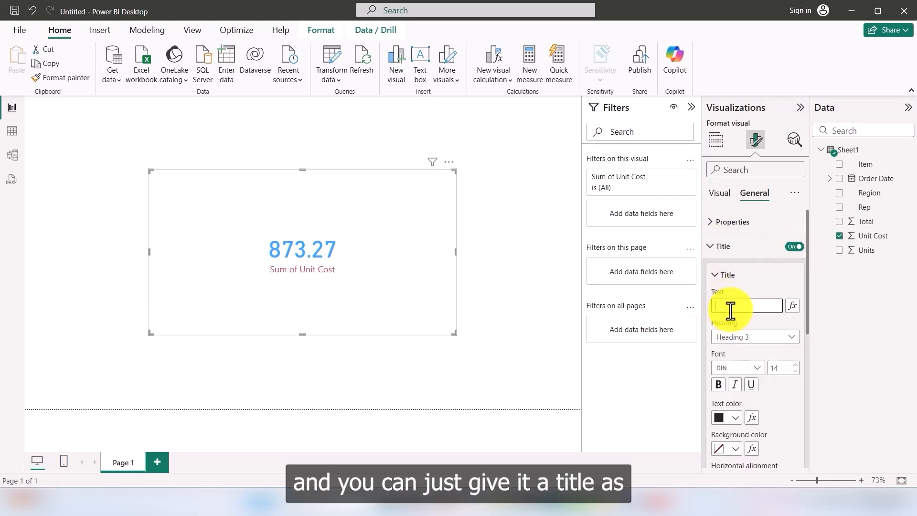
pyautogui.write('Sum of the')
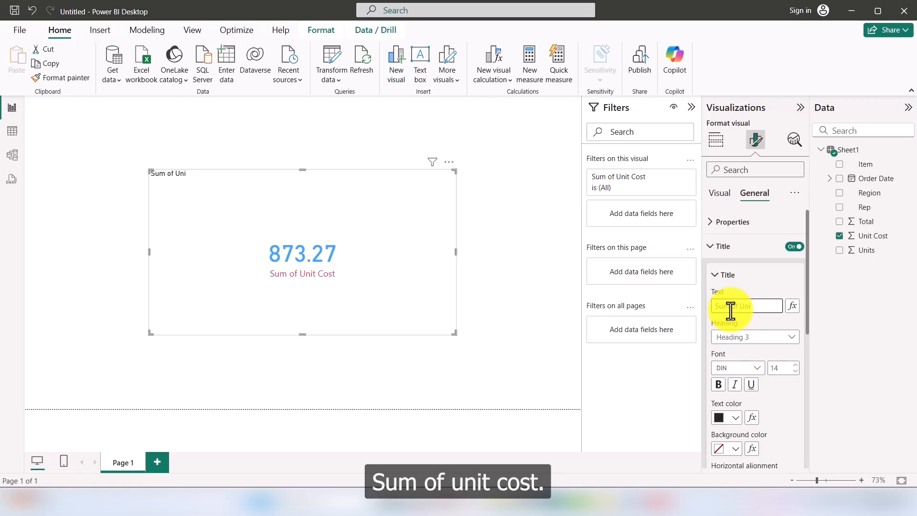
pyautogui.write('t Cost')
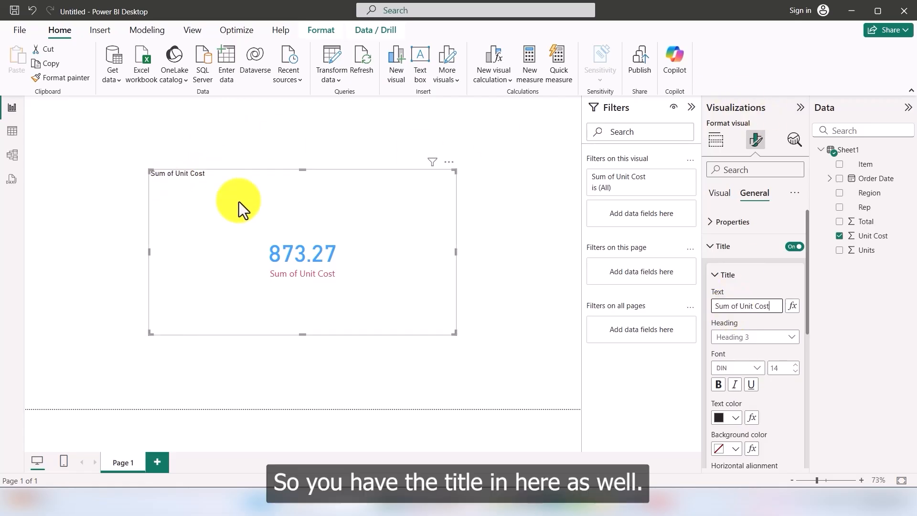
# Set the text colour of the card's title to dark yellow and deselect the card
pyautogui.click(733, 421)
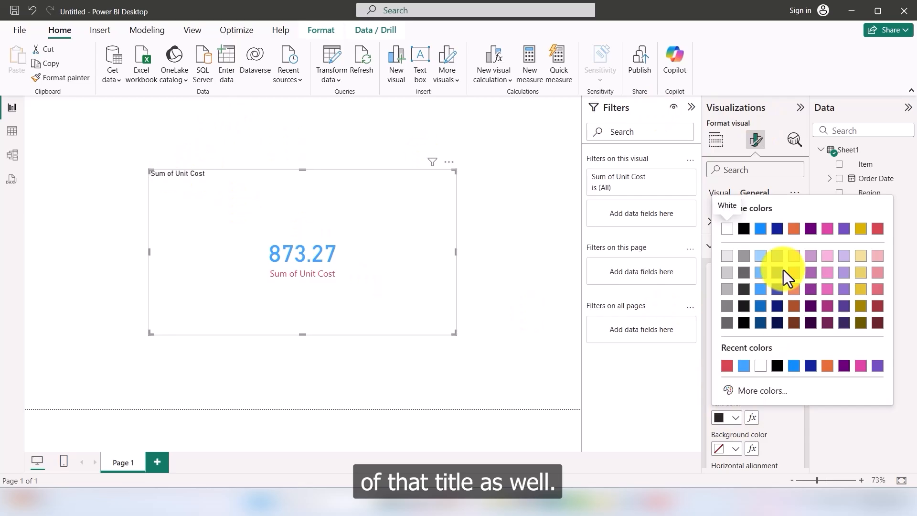
pyautogui.click(868, 304)
pyautogui.click(106, 226)
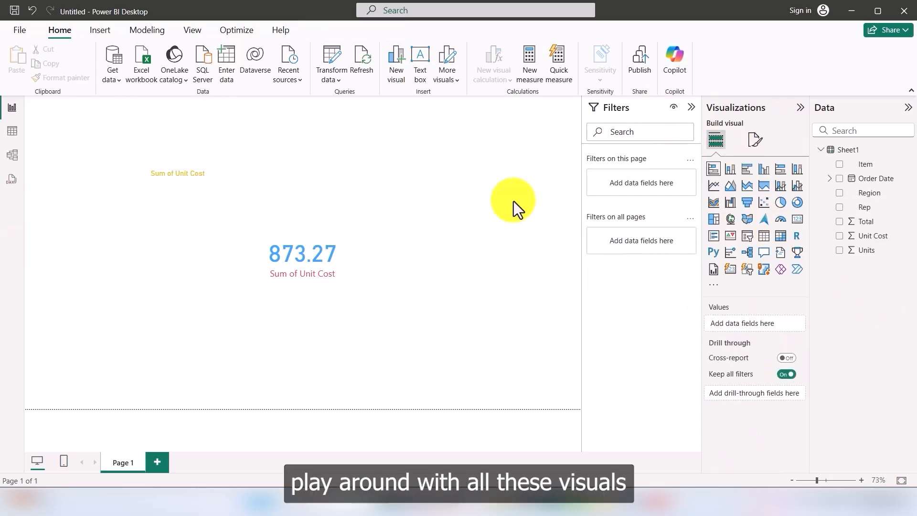
# Replace the card with an empty table visual, enlarged to fill most of the page and centred on it
pyautogui.click(244, 188)
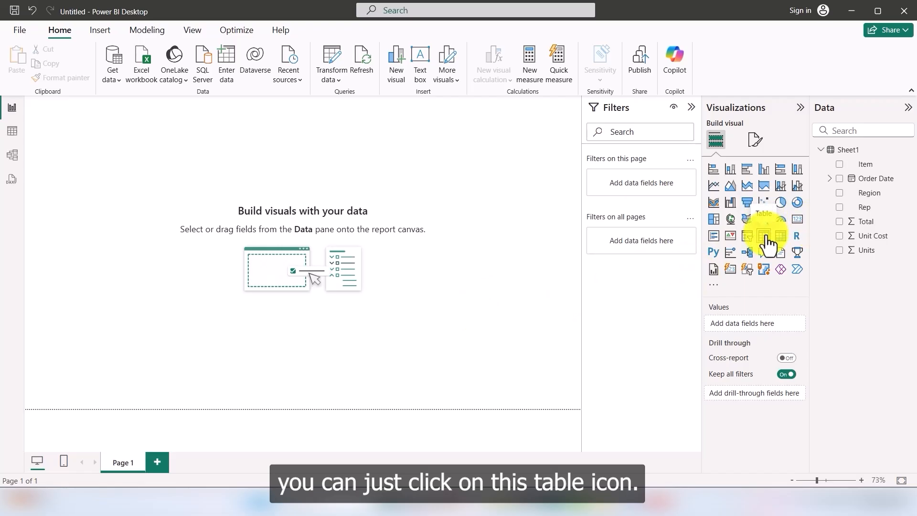
pyautogui.click(764, 237)
pyautogui.moveTo(111, 159); pyautogui.dragTo(191, 171)
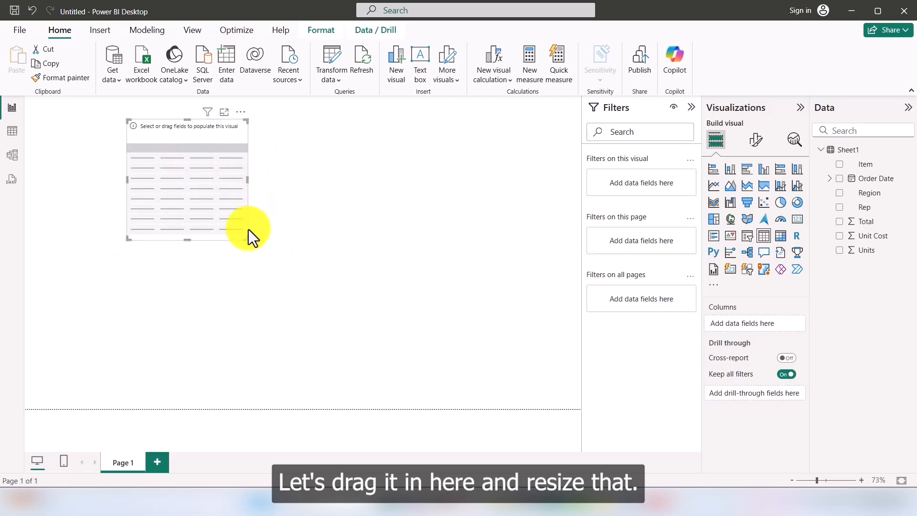
pyautogui.moveTo(247, 239); pyautogui.dragTo(514, 383)
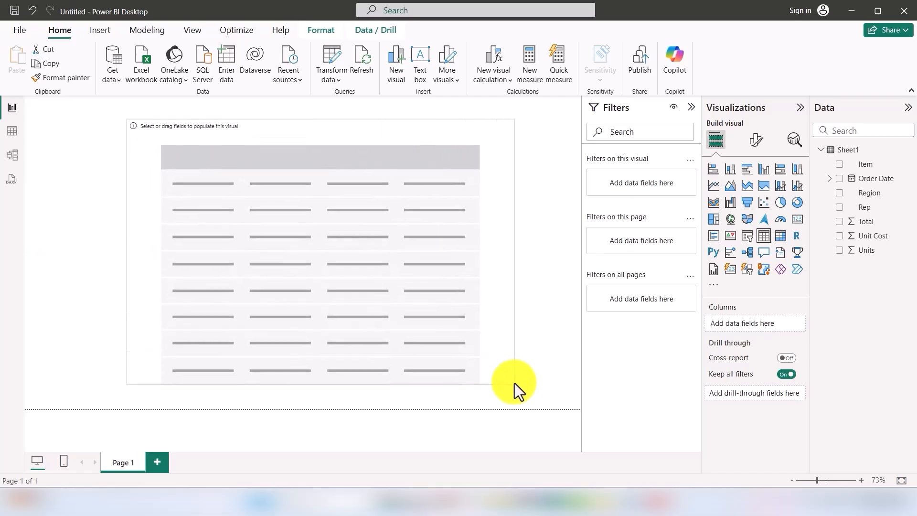
pyautogui.moveTo(362, 319); pyautogui.dragTo(344, 319)
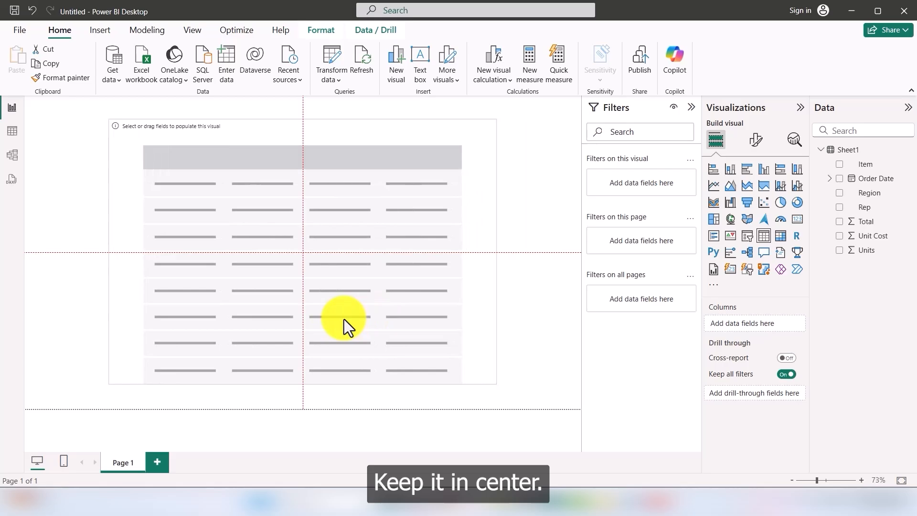
pyautogui.click(499, 314)
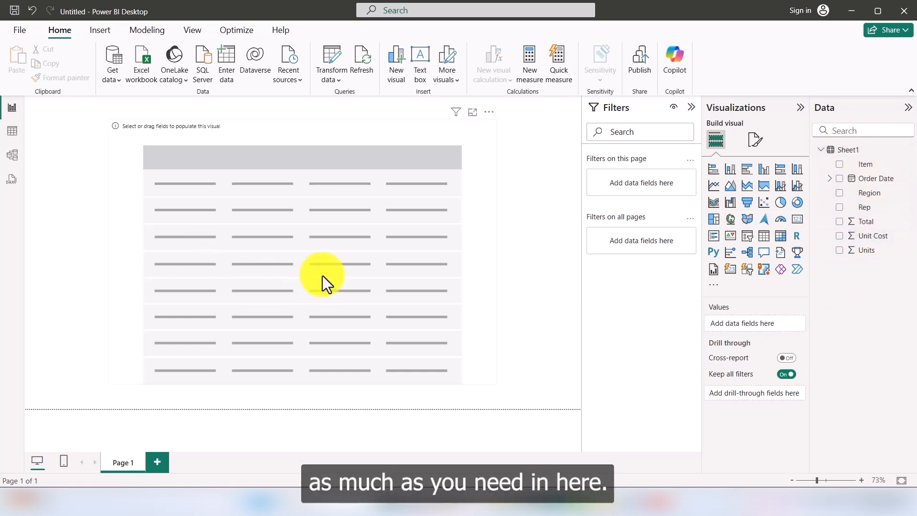
# Add the Rep, Item, Region and Total fields to the table visual as columns, in that order
pyautogui.click(867, 193)
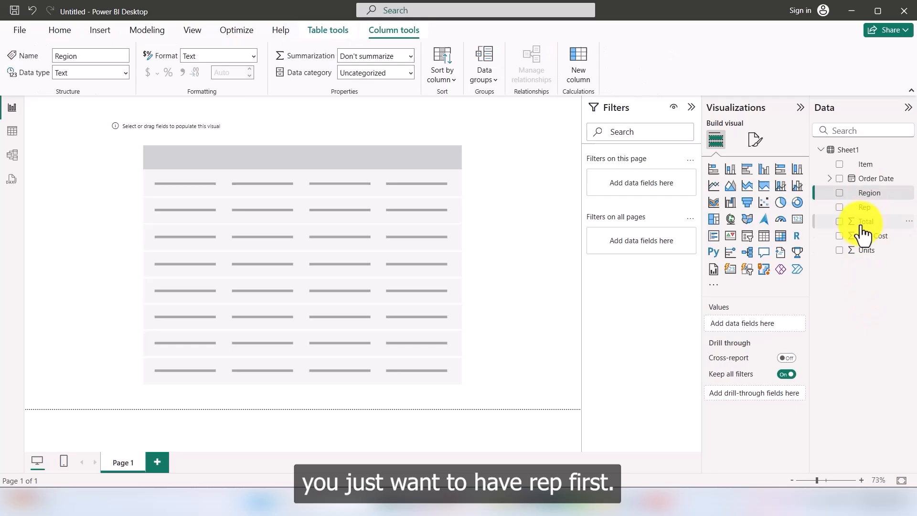
pyautogui.moveTo(867, 207); pyautogui.dragTo(302, 213)
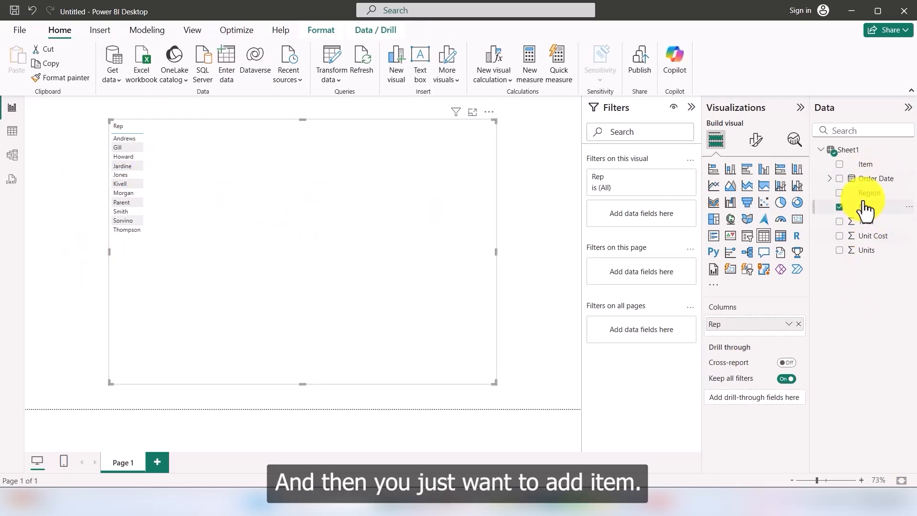
pyautogui.moveTo(865, 165); pyautogui.dragTo(279, 193)
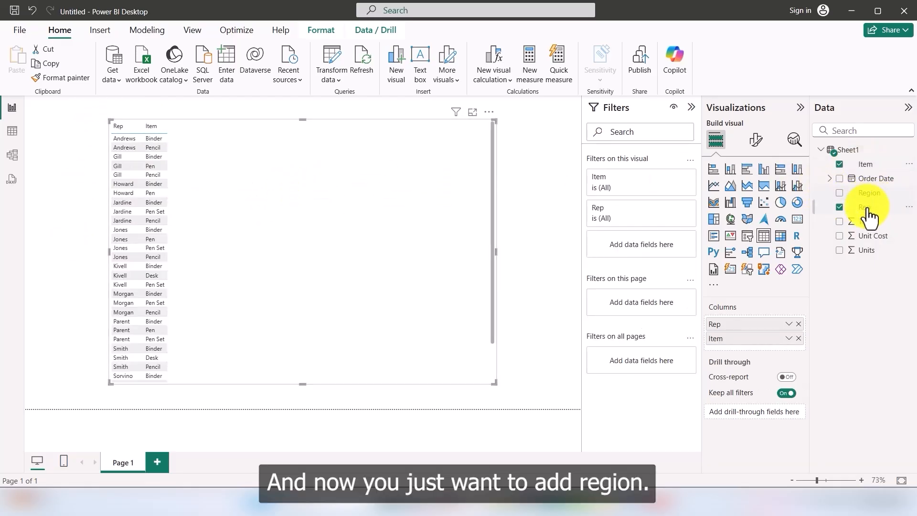
pyautogui.moveTo(870, 194); pyautogui.dragTo(276, 199)
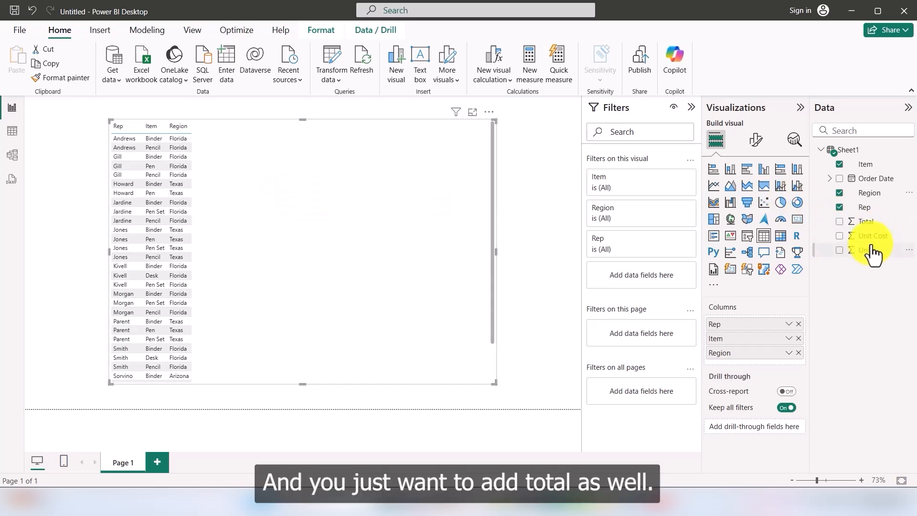
pyautogui.moveTo(866, 222); pyautogui.dragTo(294, 213)
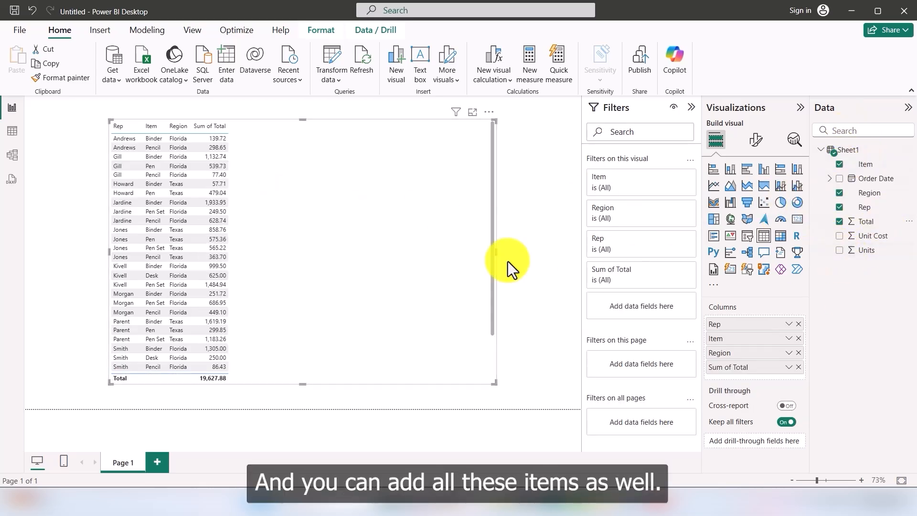
# Make the table visual taller, narrow it to fit its four columns, and look through its rows
pyautogui.moveTo(495, 384)
pyautogui.mouseDown()
pyautogui.moveTo(384, 339)
pyautogui.moveTo(472, 397)
pyautogui.moveTo(503, 400)
pyautogui.mouseUp()
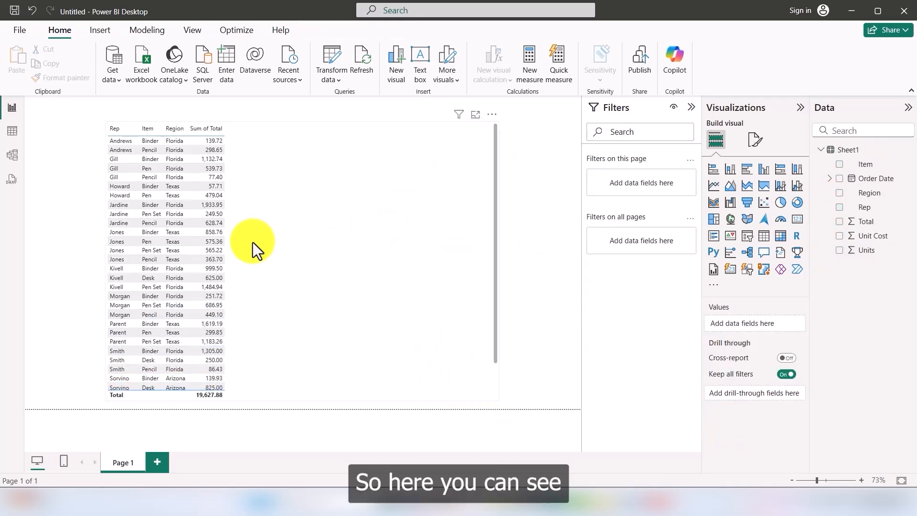
pyautogui.click(500, 279)
pyautogui.moveTo(498, 262); pyautogui.dragTo(234, 263)
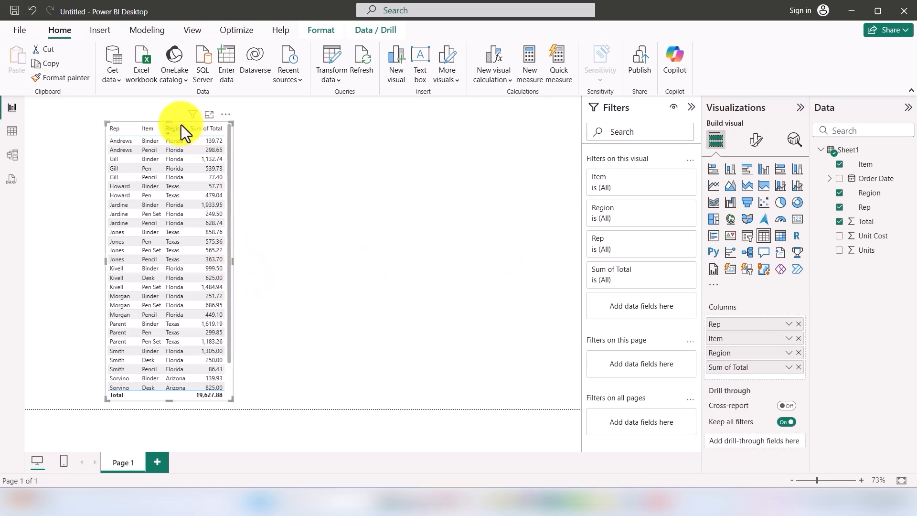
pyautogui.moveTo(169, 121)
pyautogui.mouseDown()
pyautogui.moveTo(169, 97)
pyautogui.moveTo(164, 112)
pyautogui.mouseUp()
pyautogui.scroll(-3, 181, 312)
pyautogui.scroll(3, 181, 313)
pyautogui.scroll(-3, 179, 303)
pyautogui.scroll(3, 199, 209)
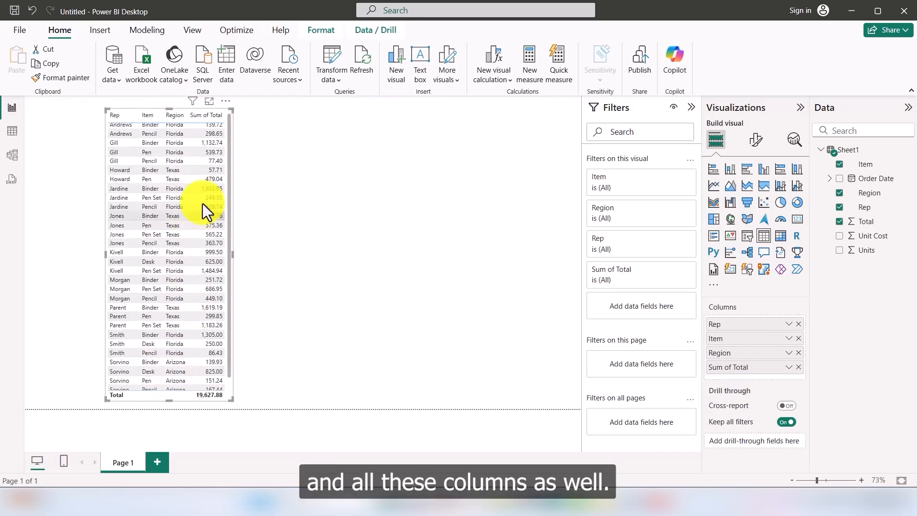
pyautogui.click(312, 135)
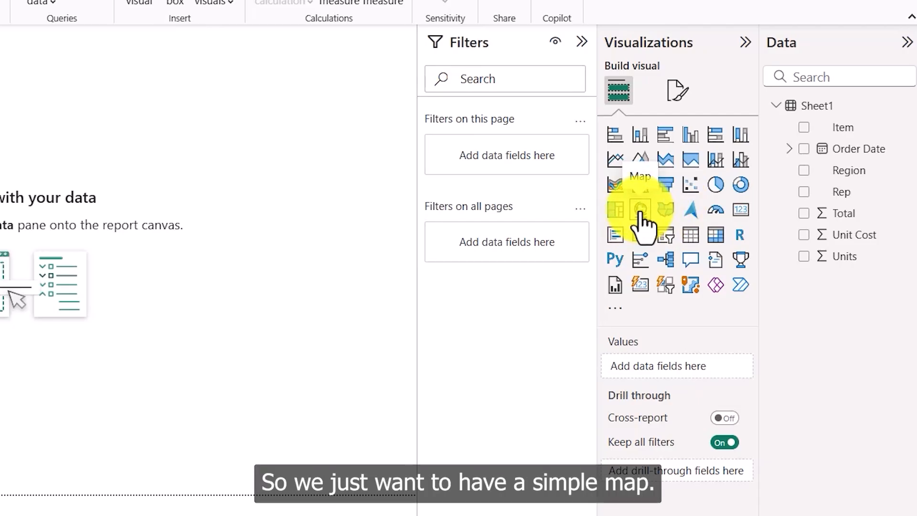
# Add a large, centred map visual with Region as its legend and Rep as its location
pyautogui.click(640, 209)
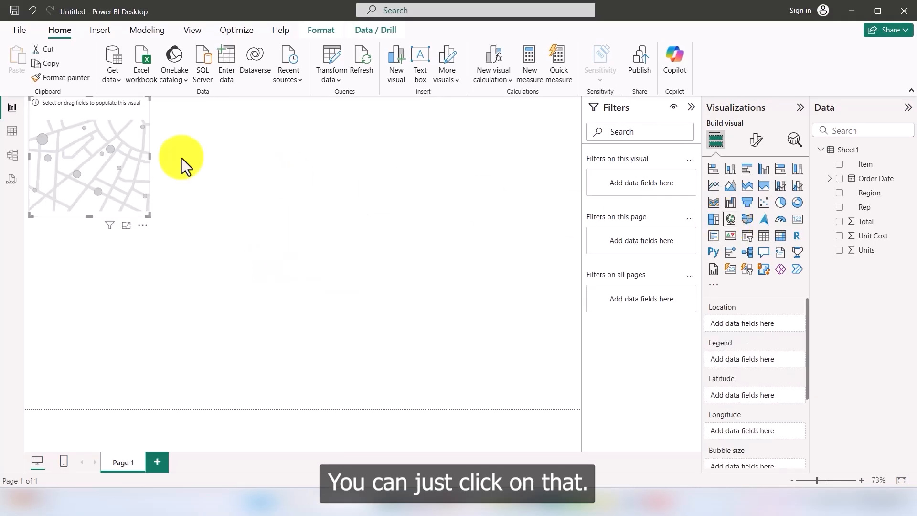
pyautogui.moveTo(190, 239); pyautogui.dragTo(540, 380)
pyautogui.moveTo(381, 302)
pyautogui.mouseDown()
pyautogui.moveTo(380, 315)
pyautogui.moveTo(381, 307)
pyautogui.mouseUp()
pyautogui.click(559, 276)
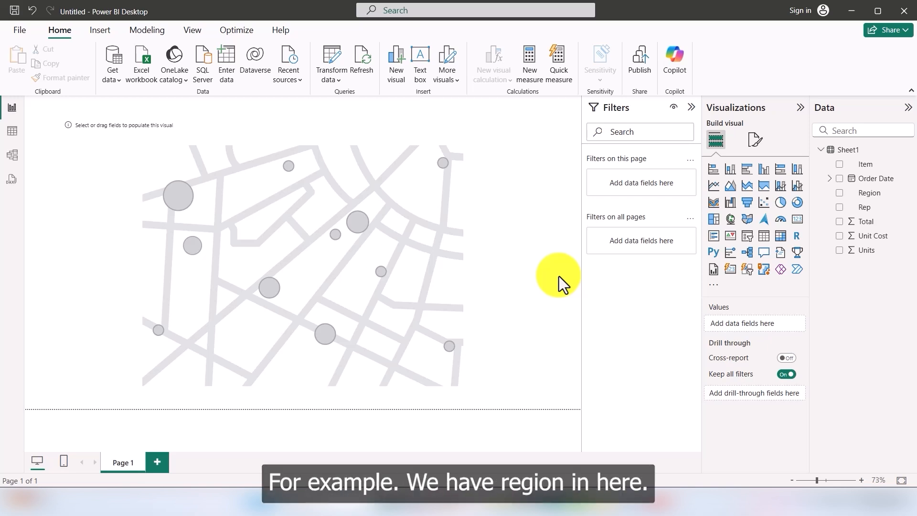
pyautogui.moveTo(894, 192); pyautogui.dragTo(311, 271)
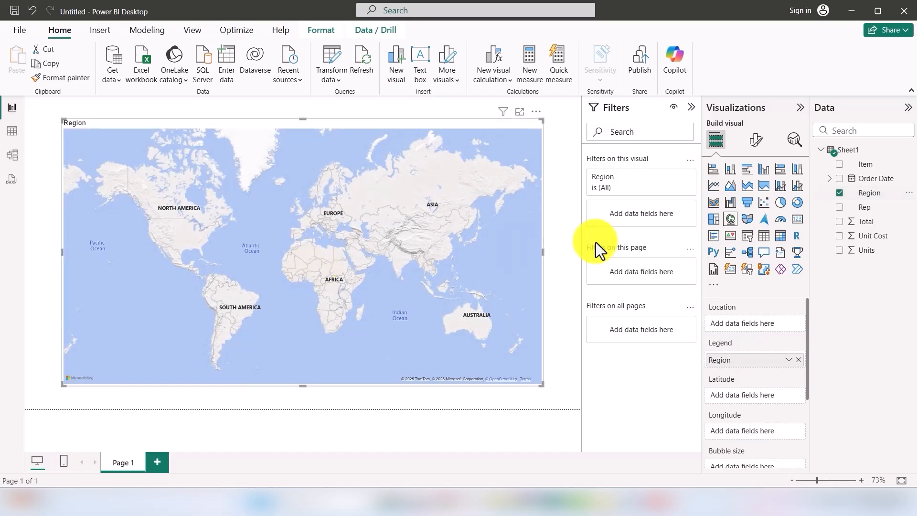
pyautogui.click(840, 208)
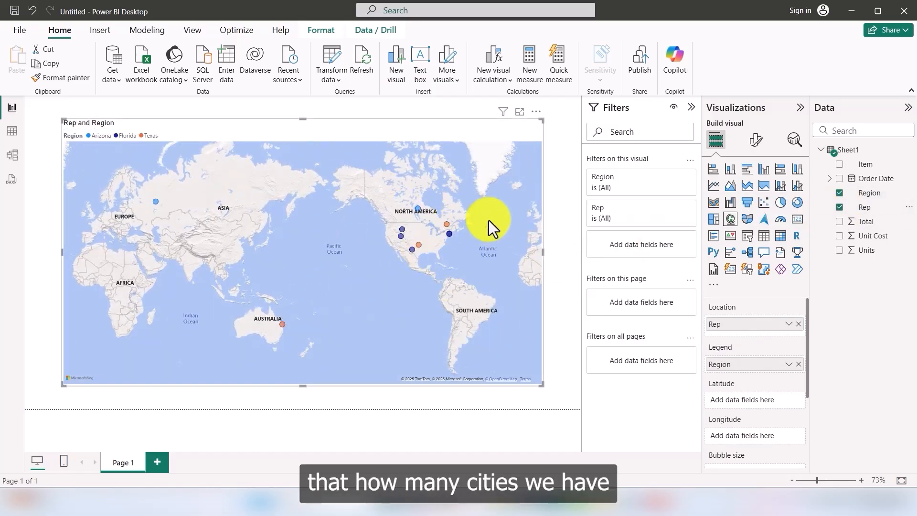
# Examine how the location points of the different regions are distributed on the map, in North America and worldwide
pyautogui.scroll(5, 413, 234)
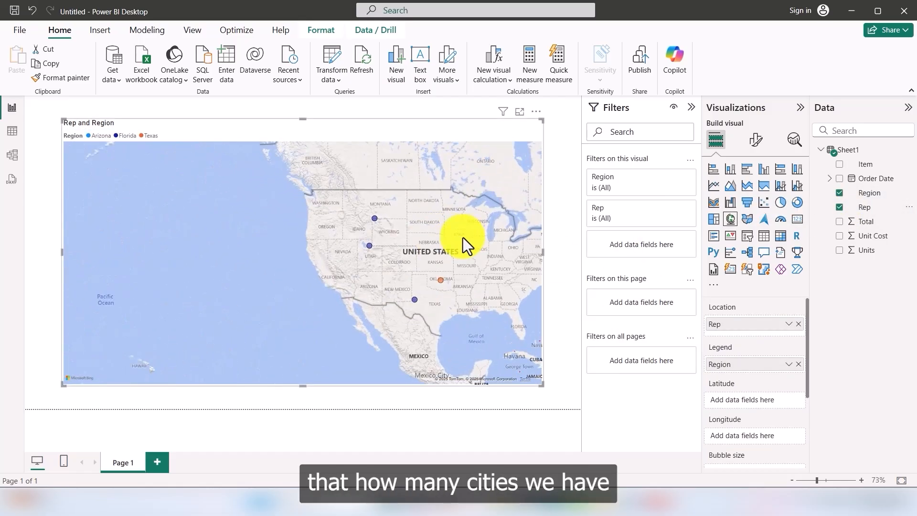
pyautogui.moveTo(463, 237); pyautogui.dragTo(411, 248)
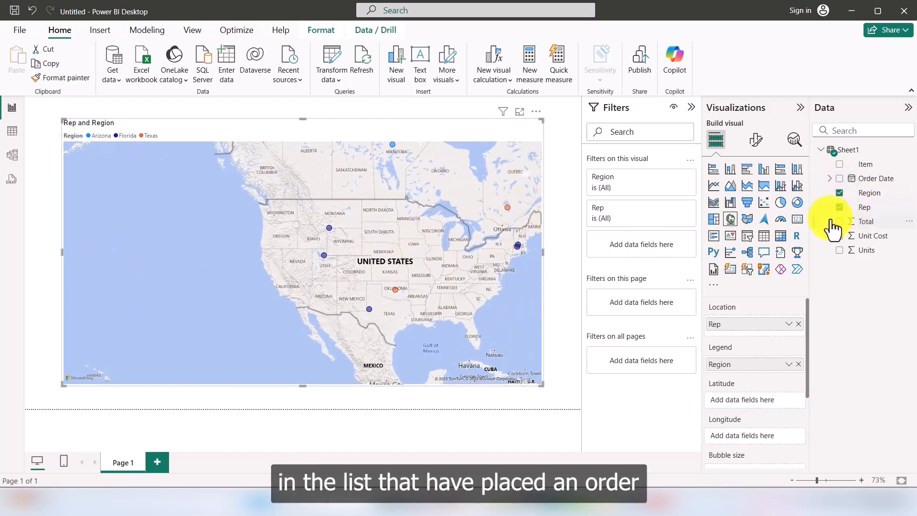
pyautogui.scroll(-3, 435, 276)
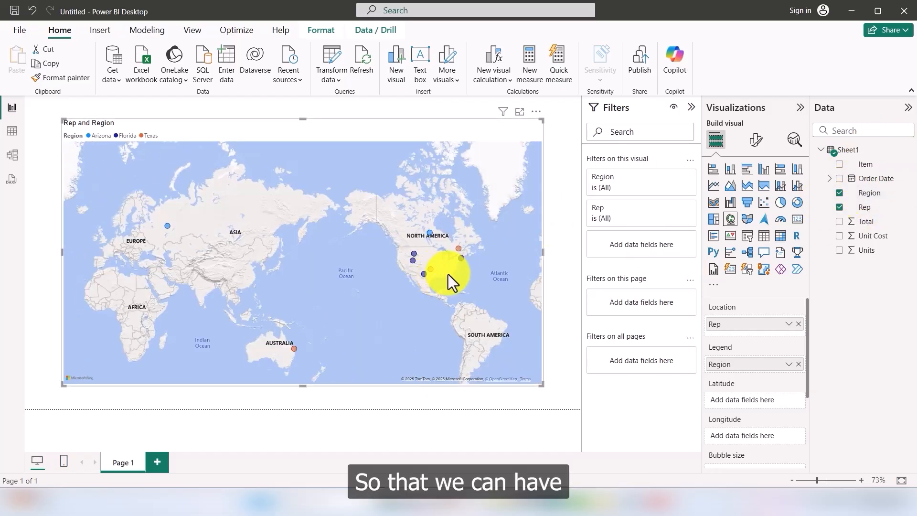
pyautogui.scroll(4, 454, 282)
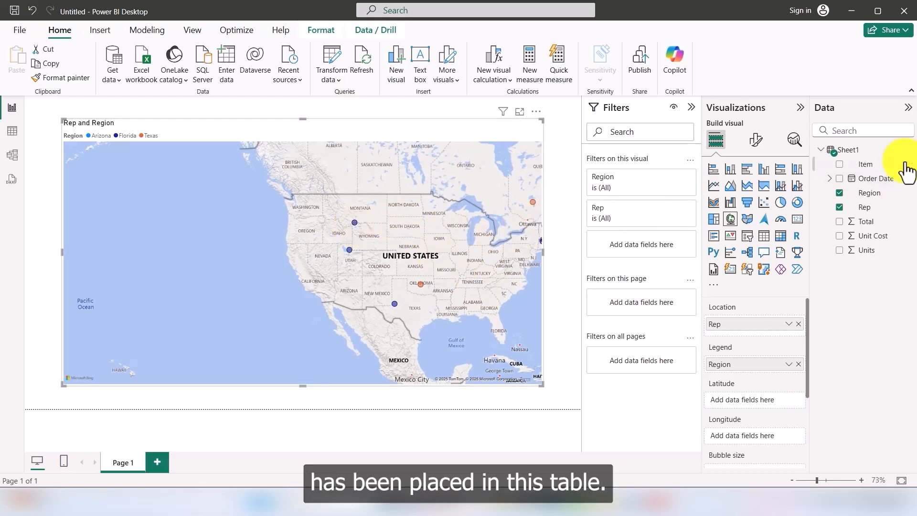
pyautogui.scroll(2, 374, 253)
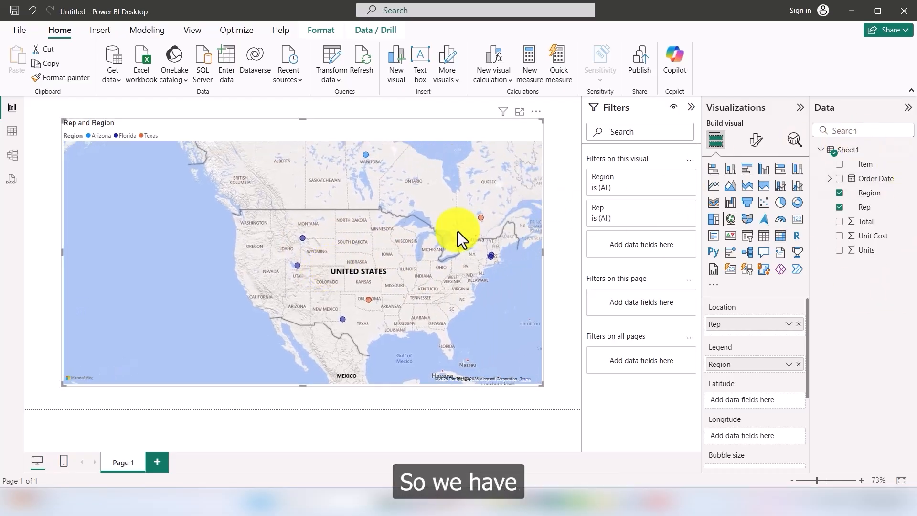
pyautogui.scroll(1, 486, 253)
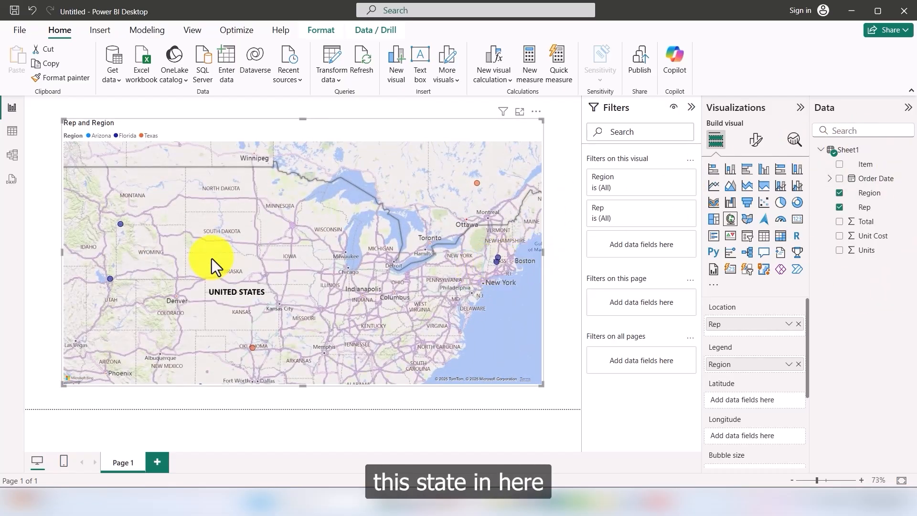
pyautogui.scroll(-3, 332, 239)
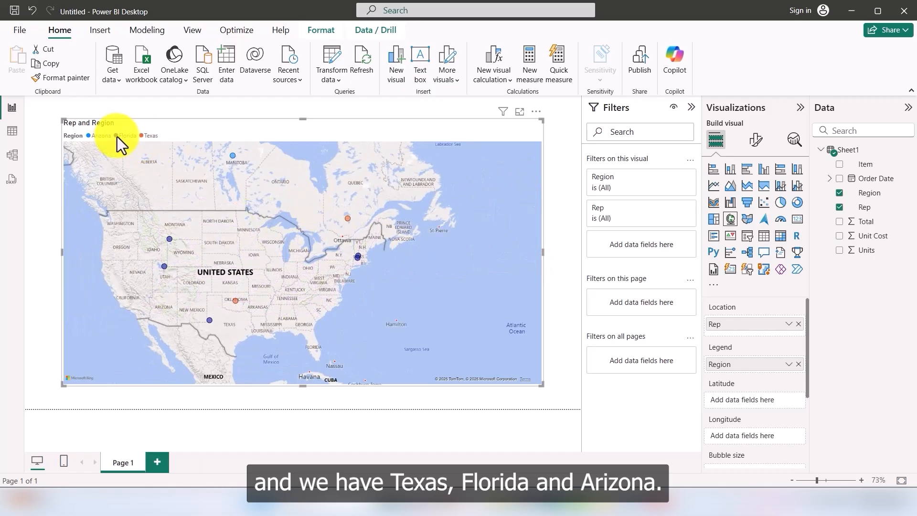
pyautogui.scroll(-3, 263, 229)
pyautogui.moveTo(193, 233); pyautogui.dragTo(234, 238)
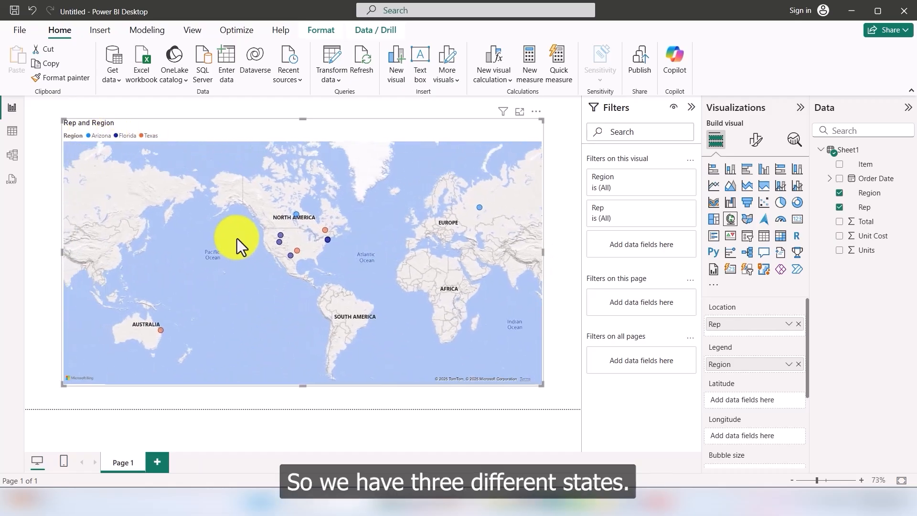
pyautogui.scroll(1, 329, 221)
pyautogui.scroll(3, 336, 218)
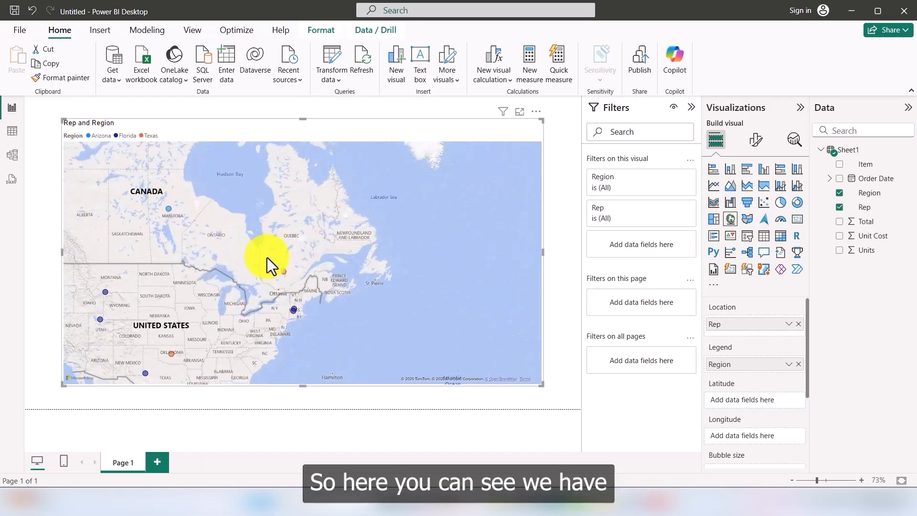
pyautogui.moveTo(245, 279); pyautogui.dragTo(326, 223)
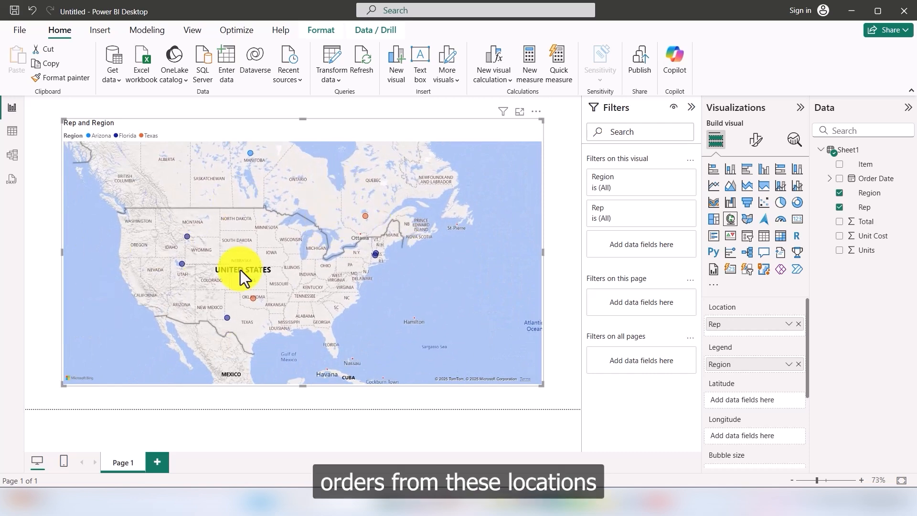
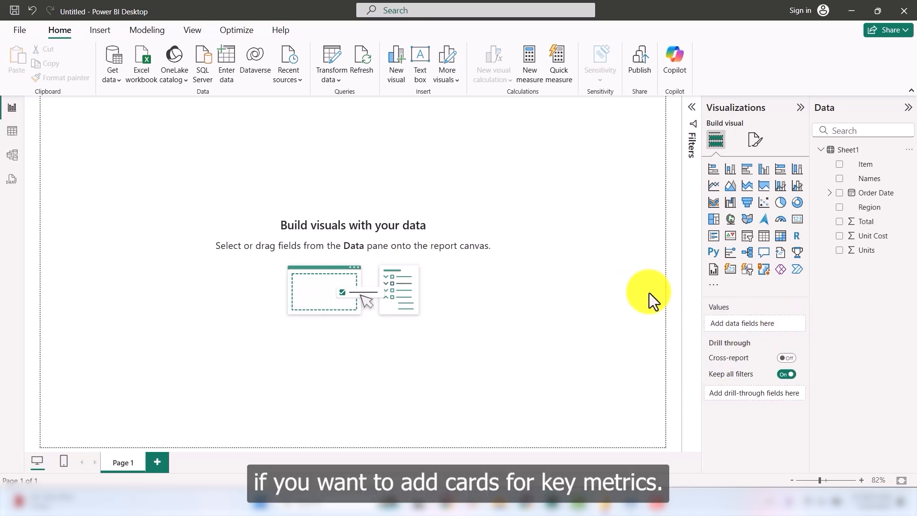
# Add a card visual to the blank report page that shows the Order Date field
pyautogui.click(797, 220)
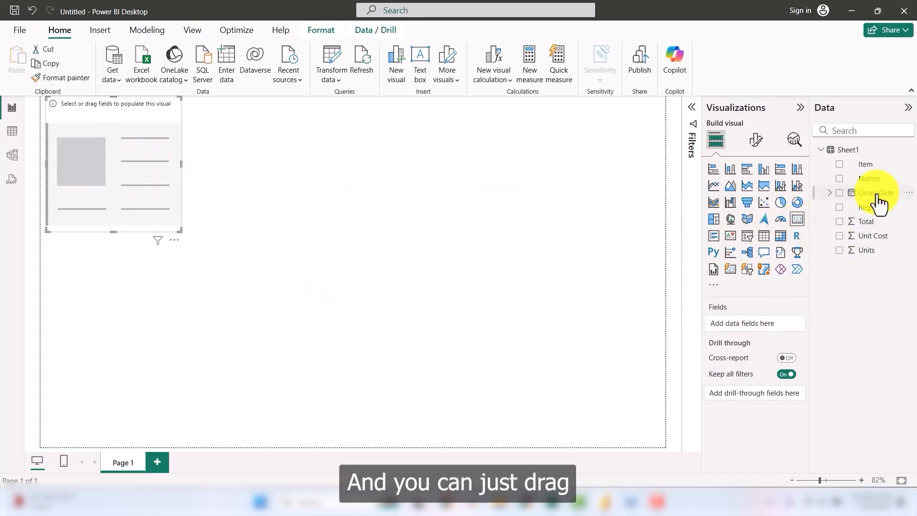
pyautogui.moveTo(878, 203); pyautogui.dragTo(116, 170)
pyautogui.click(229, 184)
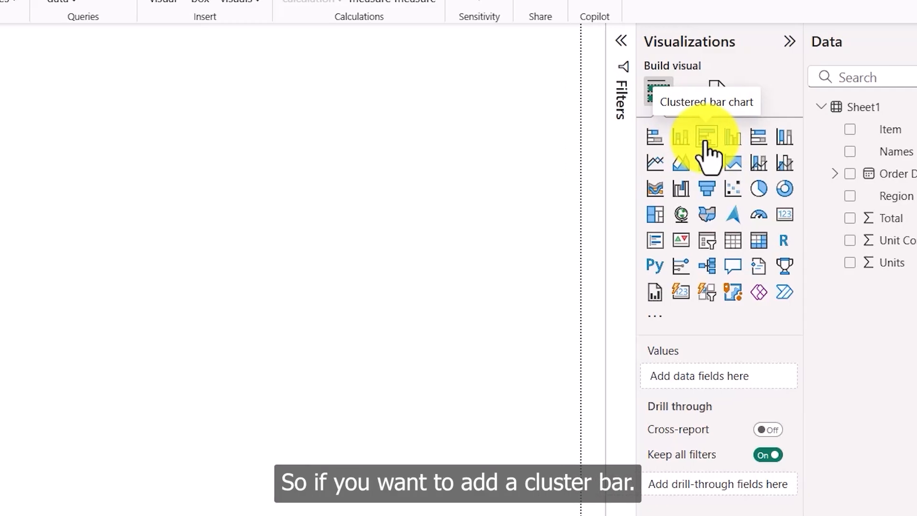
# Add a clustered bar chart below the card with Region on the Y-axis and Total on the X-axis
pyautogui.click(706, 139)
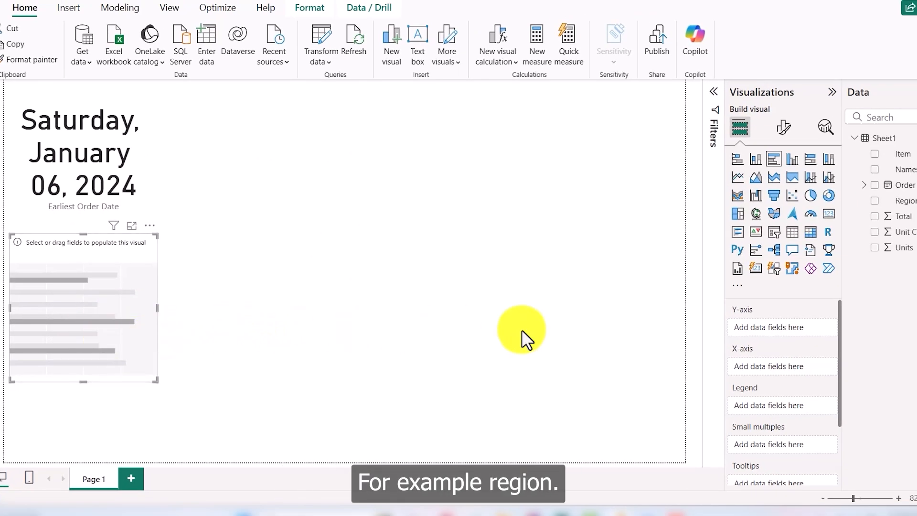
pyautogui.moveTo(902, 210); pyautogui.dragTo(95, 324)
pyautogui.moveTo(907, 217); pyautogui.dragTo(102, 316)
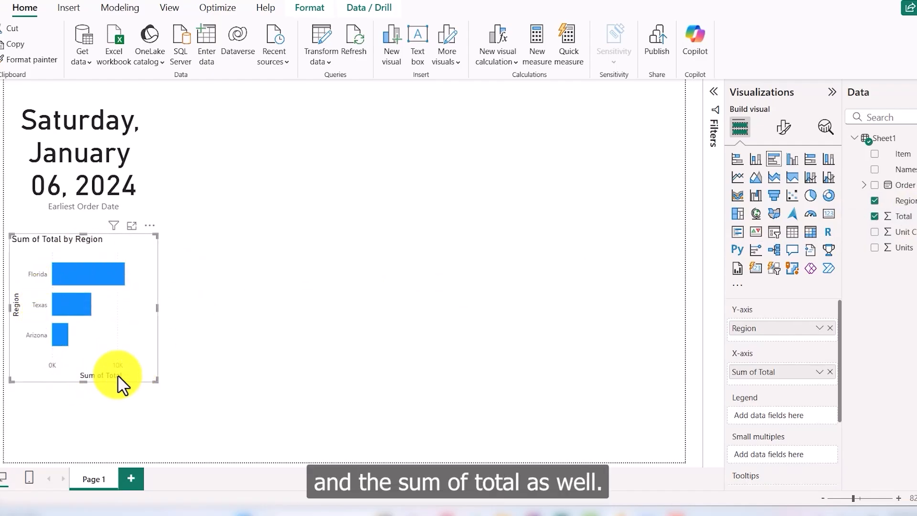
pyautogui.click(297, 343)
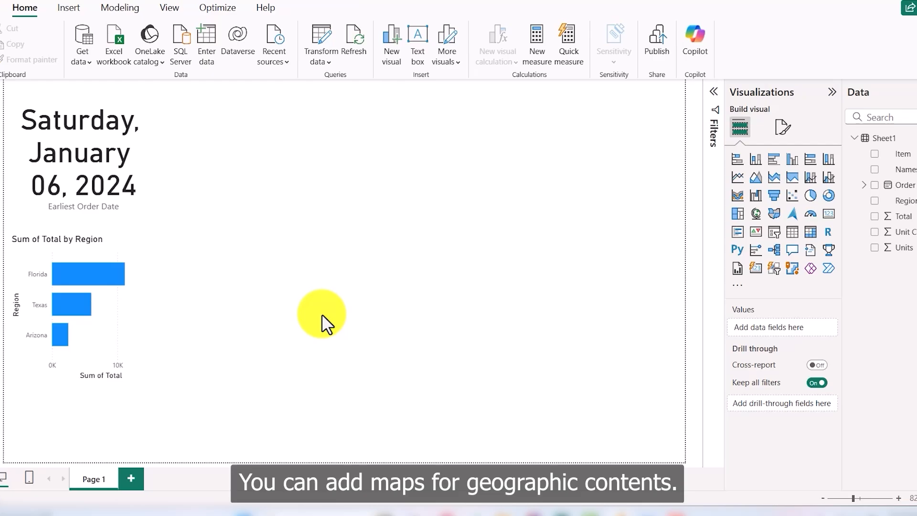
# Add a map visual beside the date card, enlarge it, and assign Names as its legend and Region as its location
pyautogui.click(756, 213)
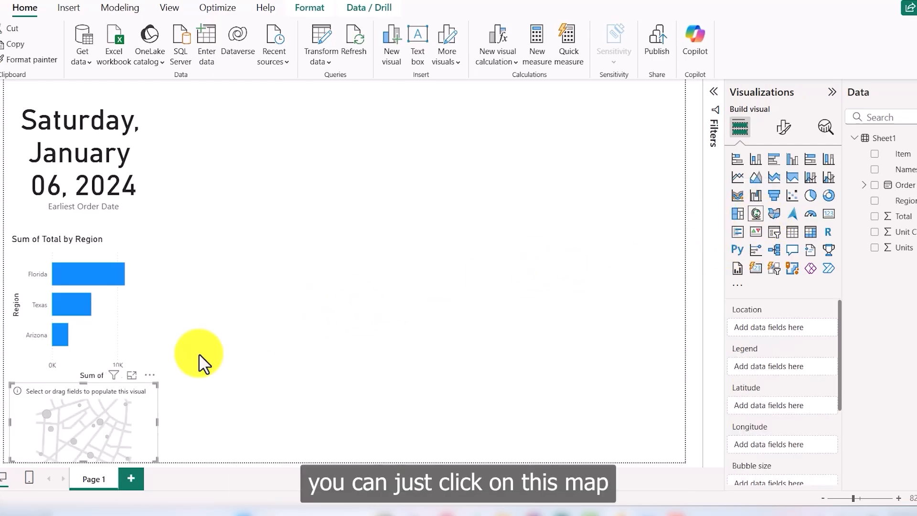
pyautogui.moveTo(65, 430); pyautogui.dragTo(224, 162)
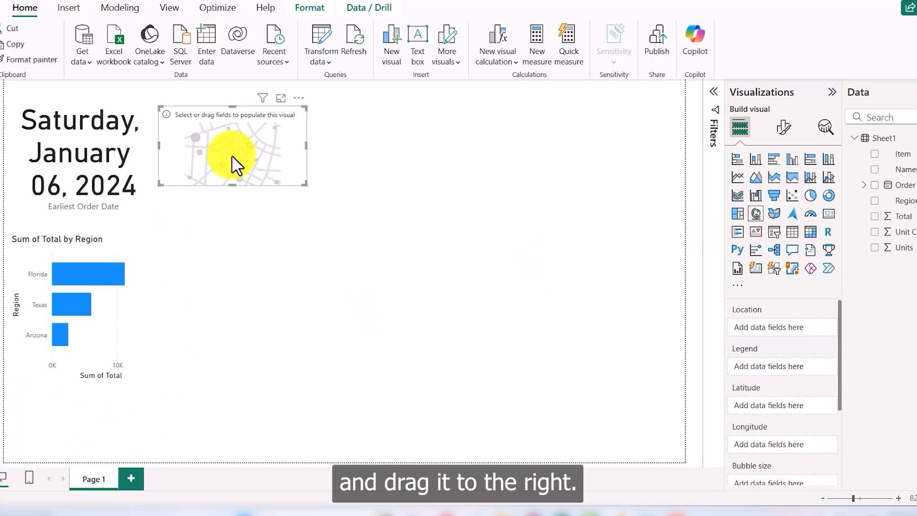
pyautogui.moveTo(305, 185); pyautogui.dragTo(344, 237)
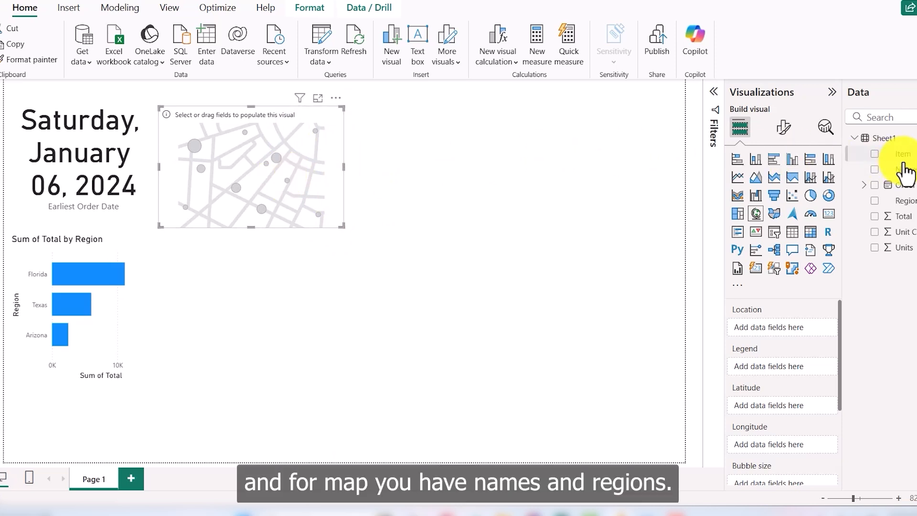
pyautogui.moveTo(903, 179); pyautogui.dragTo(268, 184)
pyautogui.moveTo(907, 210); pyautogui.dragTo(264, 182)
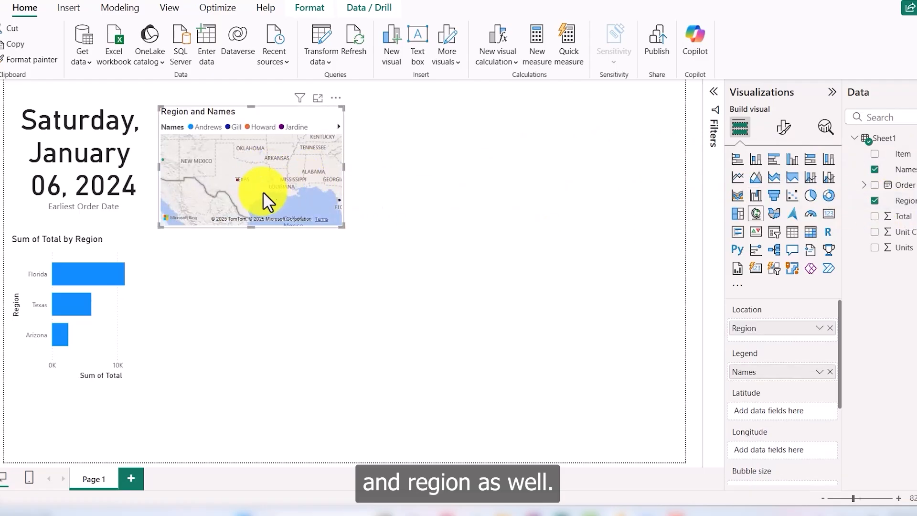
# Examine the location points of Texas, Arizona and Florida on the map, both close up and across the United States
pyautogui.scroll(2, 222, 185)
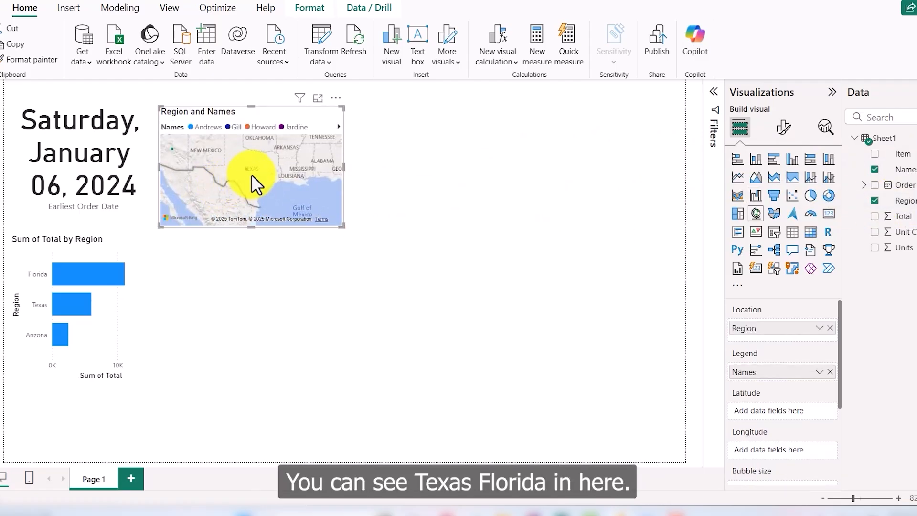
pyautogui.moveTo(280, 176); pyautogui.dragTo(324, 197)
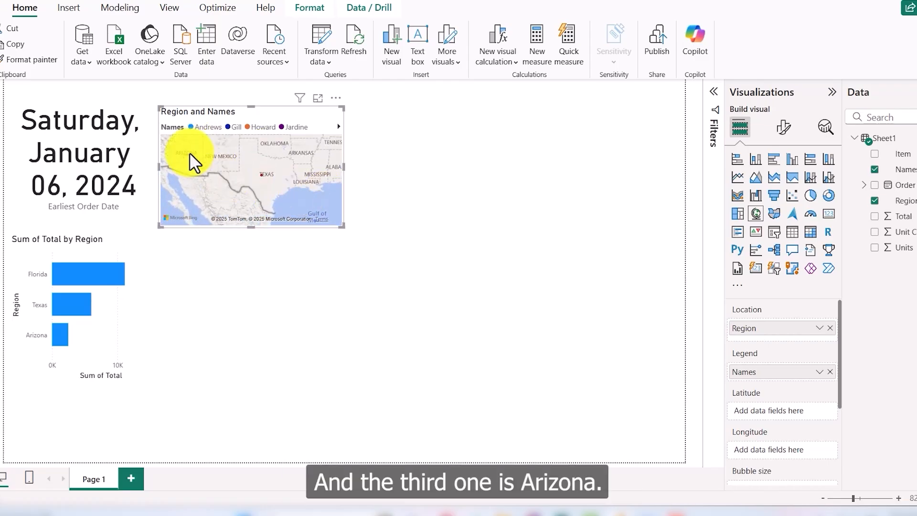
pyautogui.scroll(-3, 253, 169)
pyautogui.scroll(5, 257, 172)
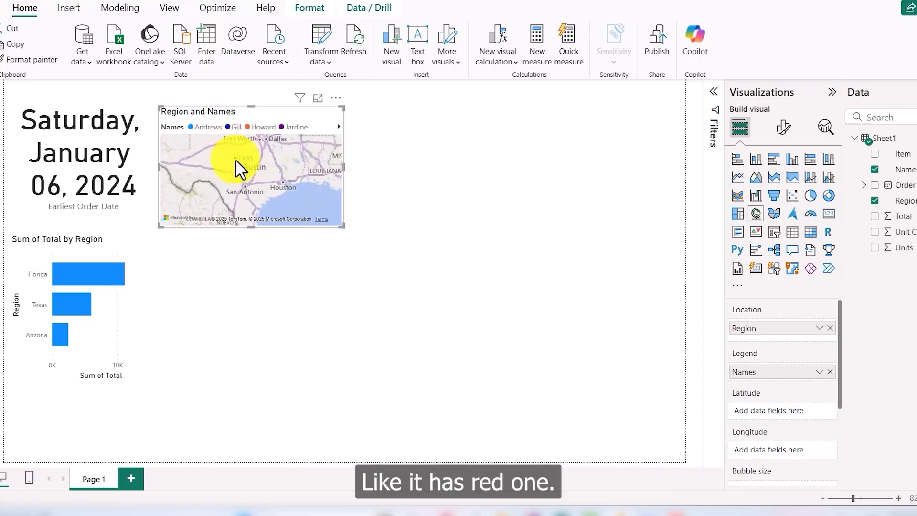
pyautogui.moveTo(239, 163); pyautogui.dragTo(341, 199)
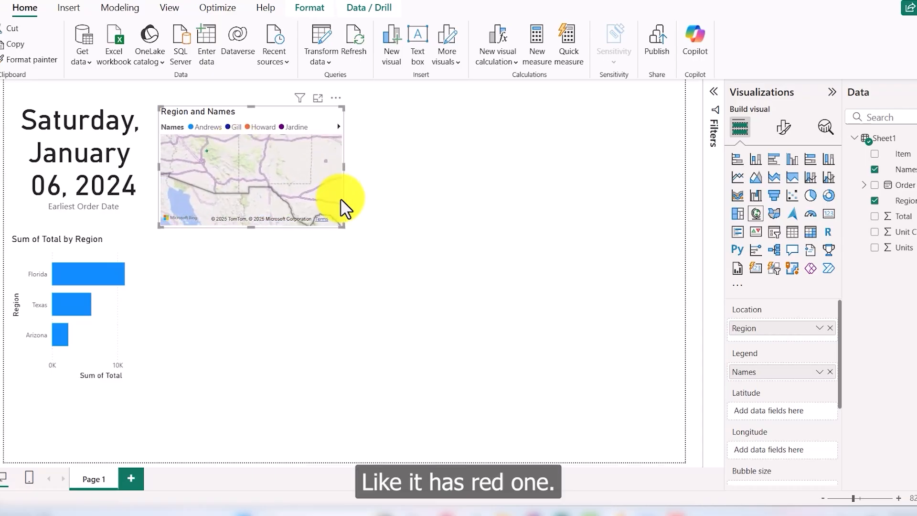
pyautogui.moveTo(273, 170); pyautogui.dragTo(142, 134)
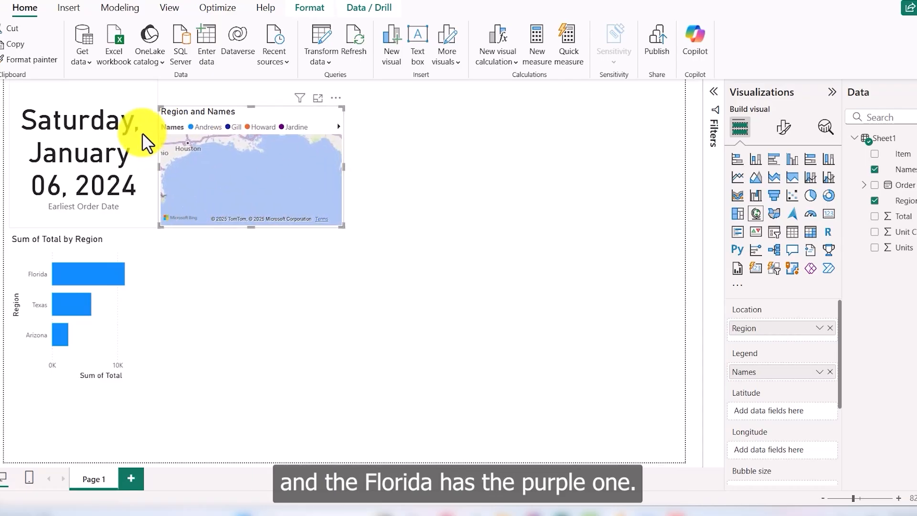
pyautogui.scroll(-1, 239, 158)
pyautogui.scroll(1, 291, 162)
pyautogui.scroll(1, 309, 149)
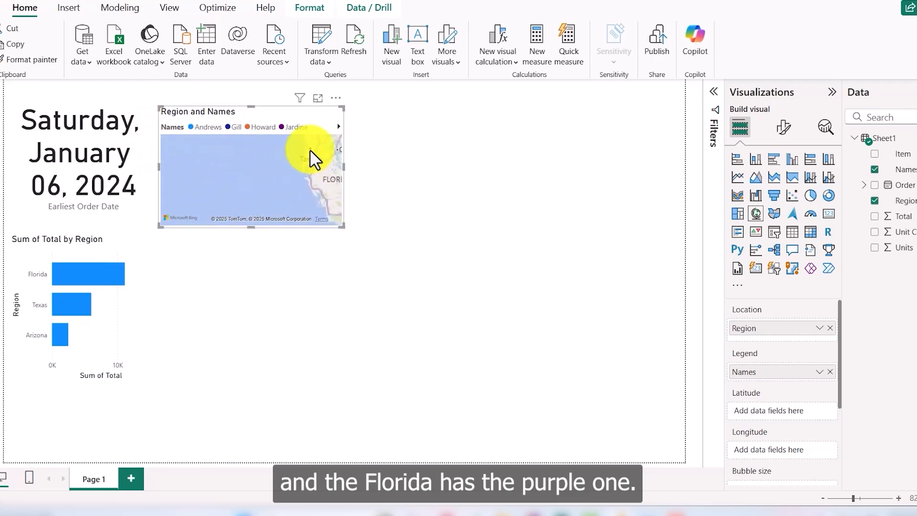
pyautogui.scroll(-2, 288, 160)
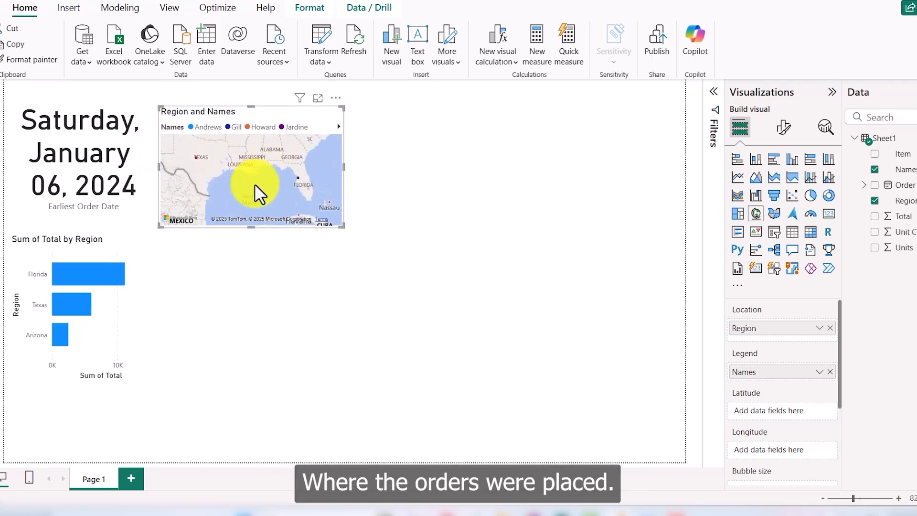
pyautogui.moveTo(222, 172); pyautogui.dragTo(262, 172)
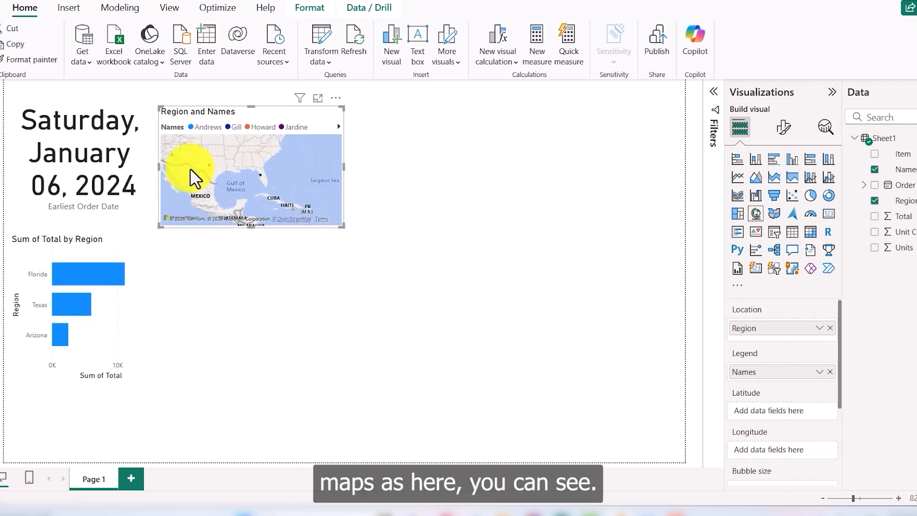
pyautogui.moveTo(189, 167); pyautogui.dragTo(268, 173)
pyautogui.scroll(-2, 212, 196)
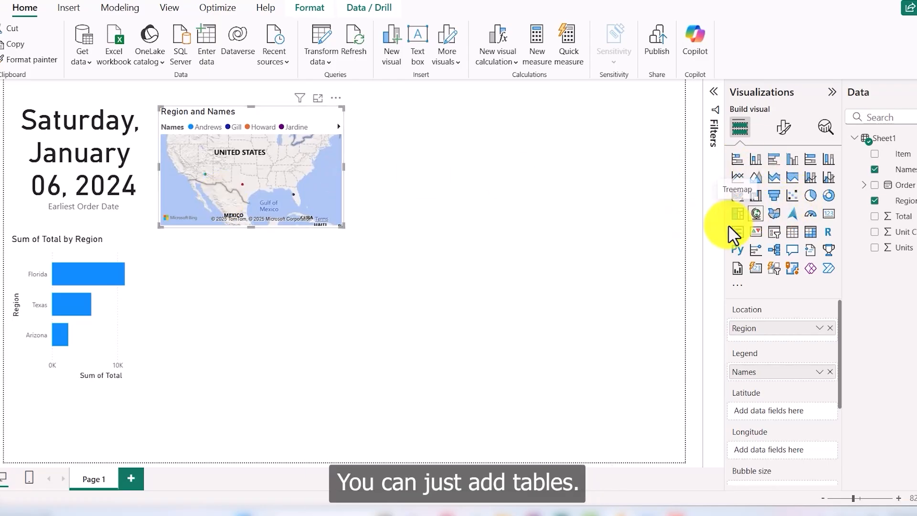
# Add a table visual directly under the map and enlarge it to match the map's width
pyautogui.click(793, 239)
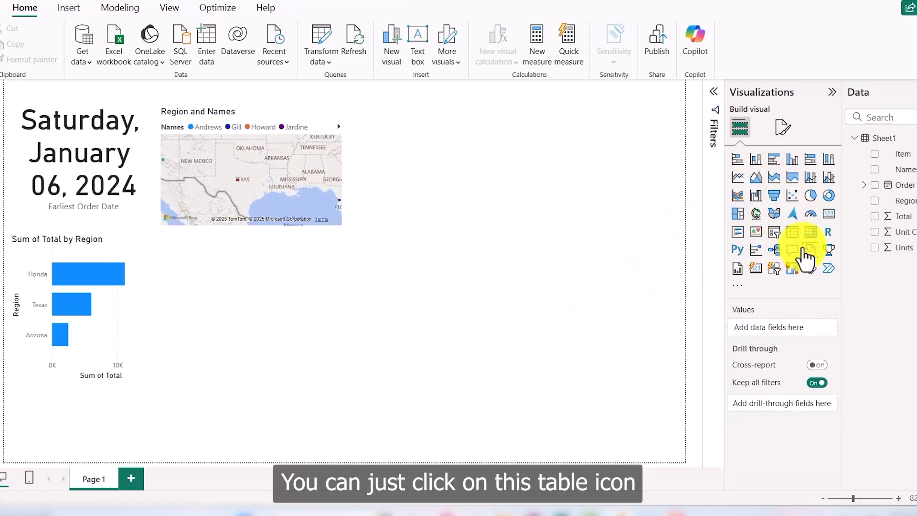
pyautogui.moveTo(48, 425); pyautogui.dragTo(199, 283)
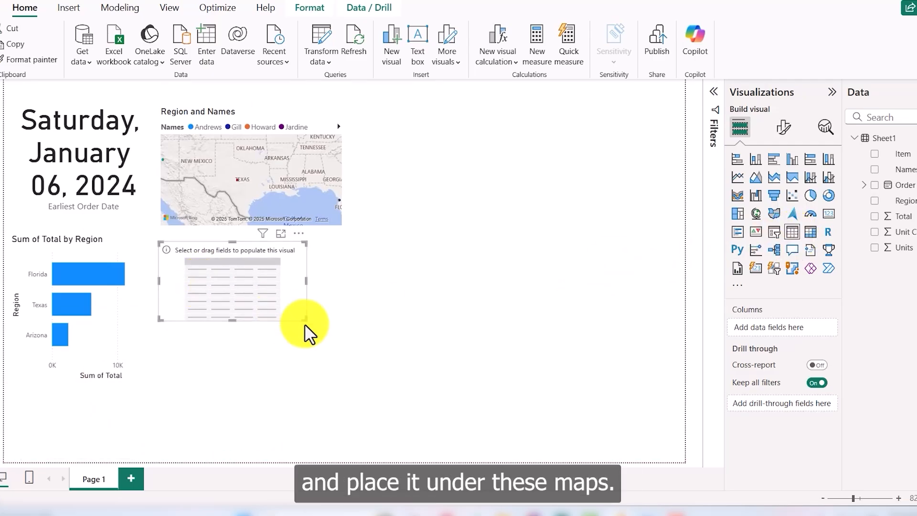
pyautogui.moveTo(306, 320); pyautogui.dragTo(342, 364)
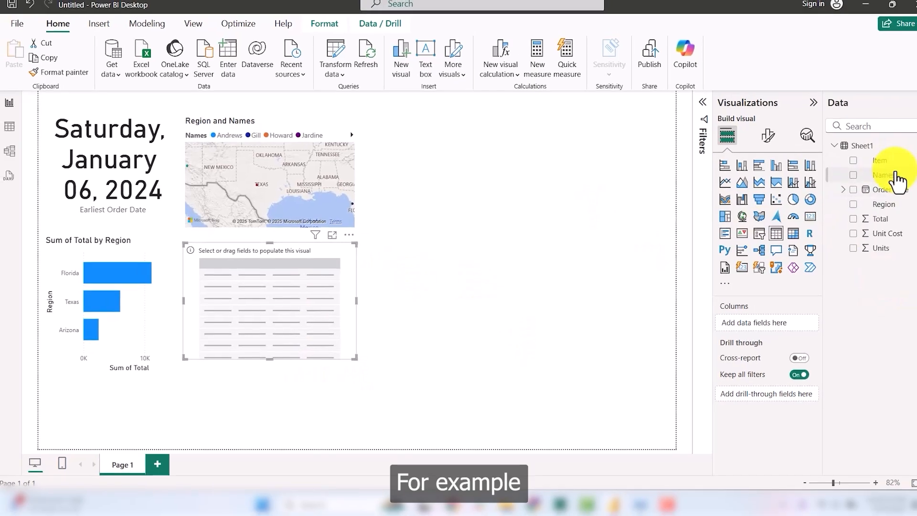
# Add the Names, Item, Region, Total and Units fields to the table as columns, in that order
pyautogui.moveTo(891, 182); pyautogui.dragTo(268, 301)
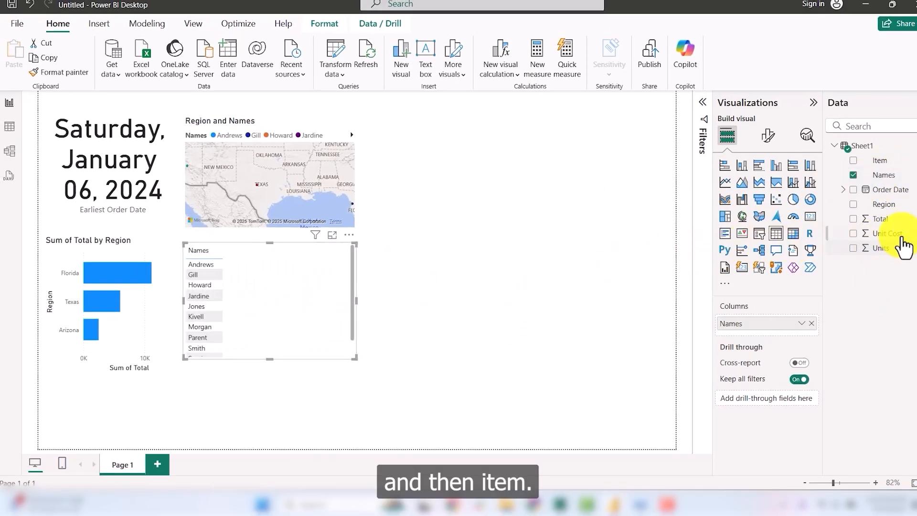
pyautogui.moveTo(883, 168); pyautogui.dragTo(303, 293)
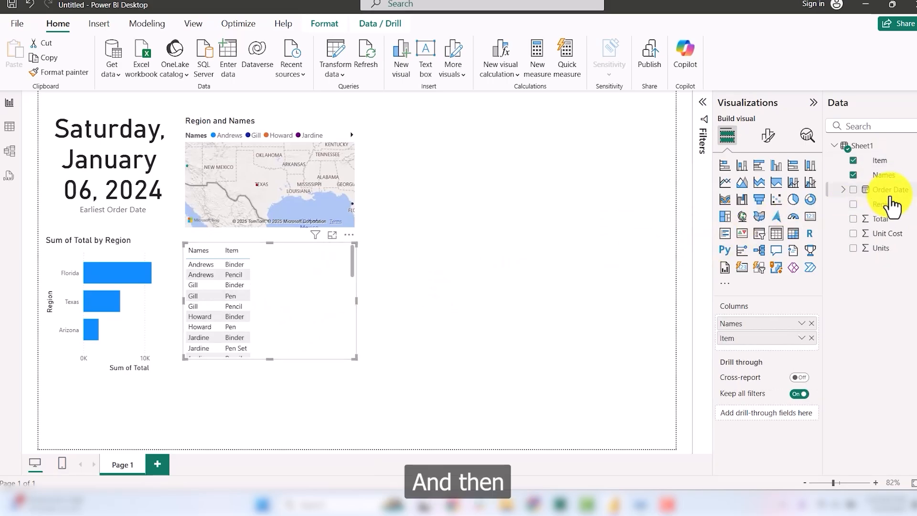
pyautogui.moveTo(887, 213); pyautogui.dragTo(304, 288)
pyautogui.moveTo(880, 222); pyautogui.dragTo(290, 309)
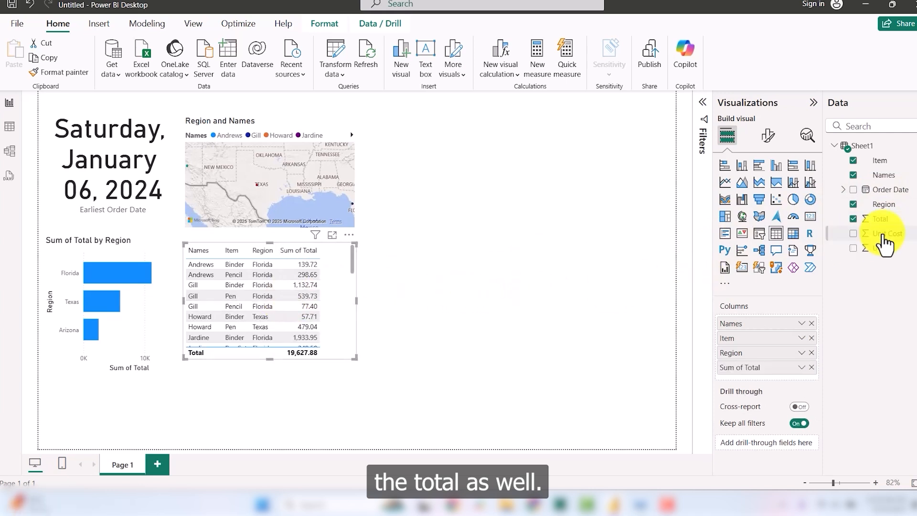
pyautogui.moveTo(878, 250); pyautogui.dragTo(290, 280)
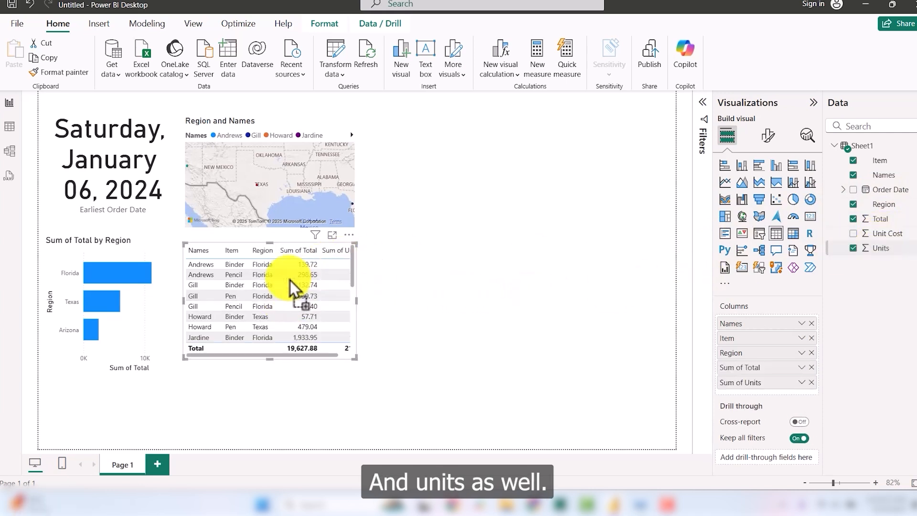
# Widen the table to fit its five columns, extend it down to the page's lower edge, and clear the row selection
pyautogui.click(346, 306)
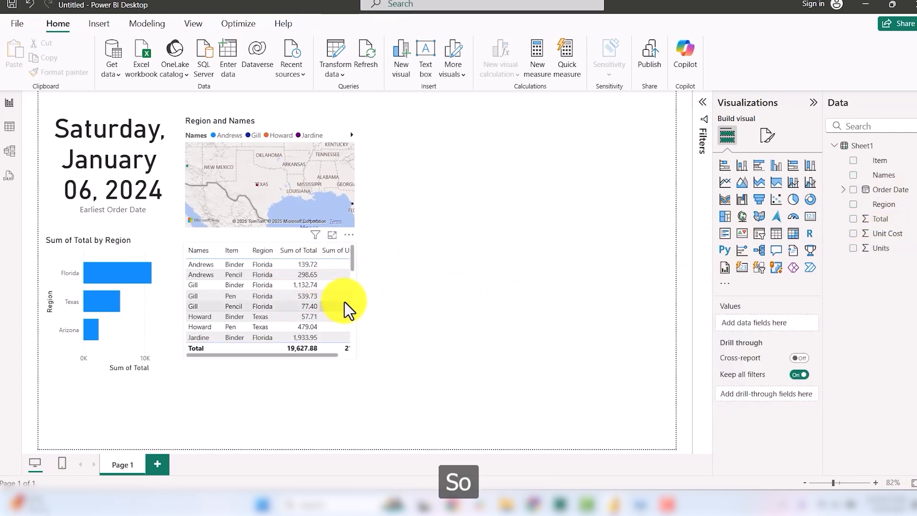
pyautogui.moveTo(356, 298); pyautogui.dragTo(383, 300)
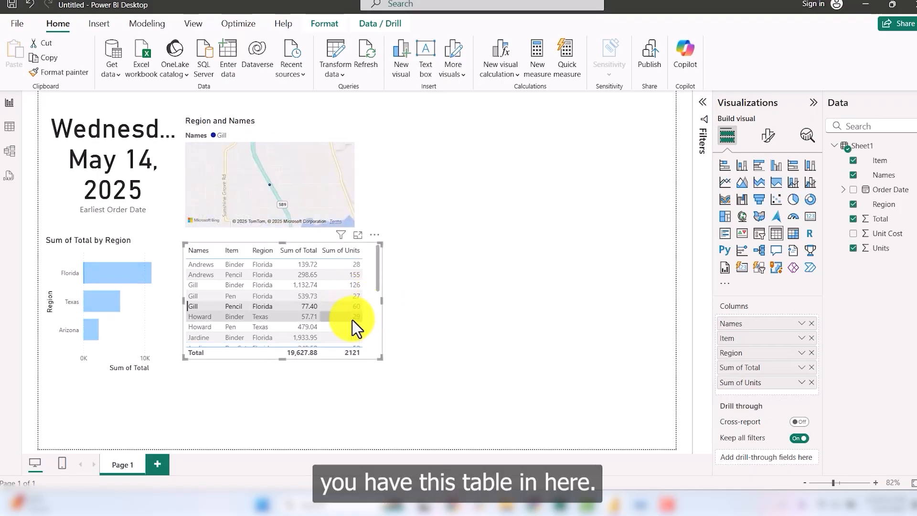
pyautogui.moveTo(277, 359); pyautogui.dragTo(262, 455)
pyautogui.moveTo(283, 245); pyautogui.dragTo(284, 236)
pyautogui.click(430, 294)
pyautogui.scroll(-3, 247, 346)
pyautogui.scroll(4, 255, 355)
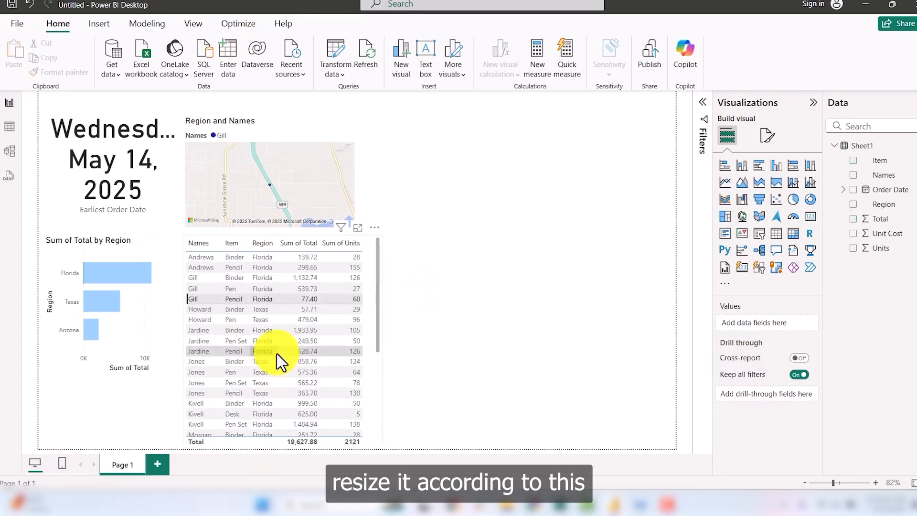
pyautogui.click(406, 292)
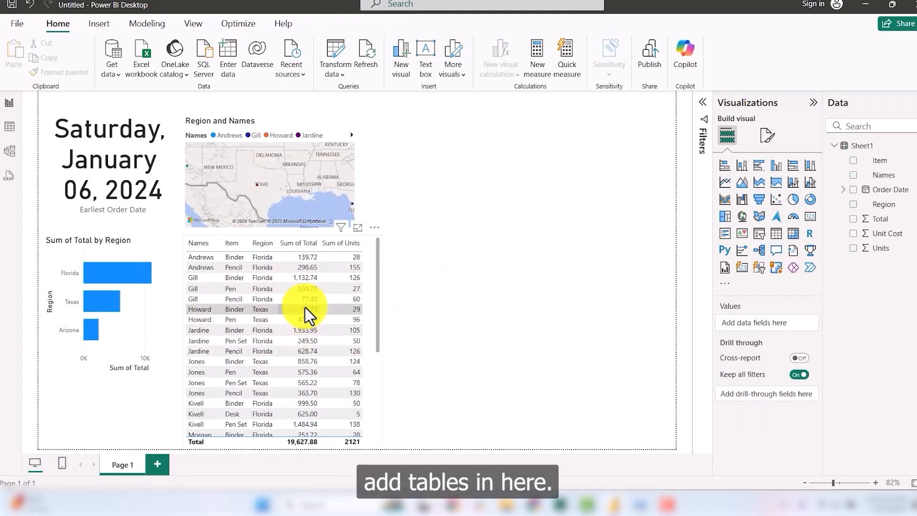
# Add a KPI visual, enlarge it, and place it near the page's upper right corner, apart from the map
pyautogui.click(741, 235)
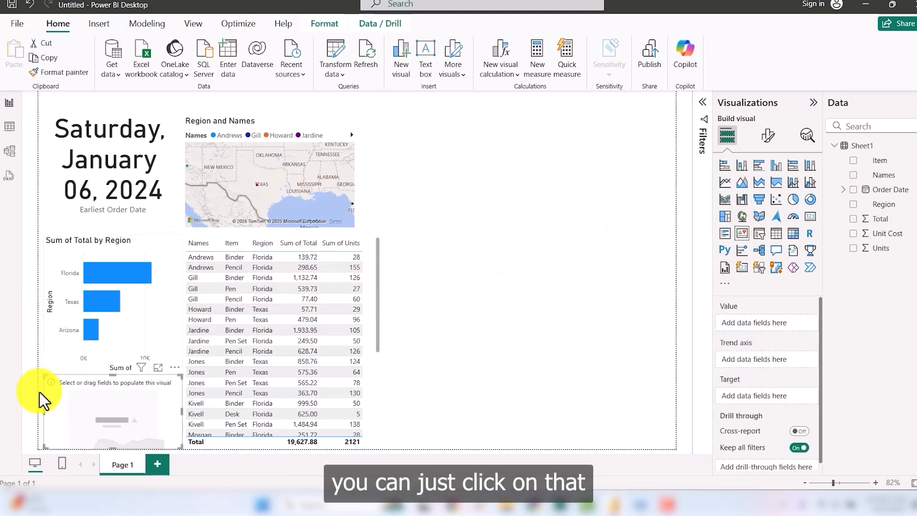
pyautogui.moveTo(83, 400); pyautogui.dragTo(415, 148)
pyautogui.moveTo(512, 194); pyautogui.dragTo(557, 262)
pyautogui.moveTo(483, 231); pyautogui.dragTo(587, 222)
pyautogui.click(527, 332)
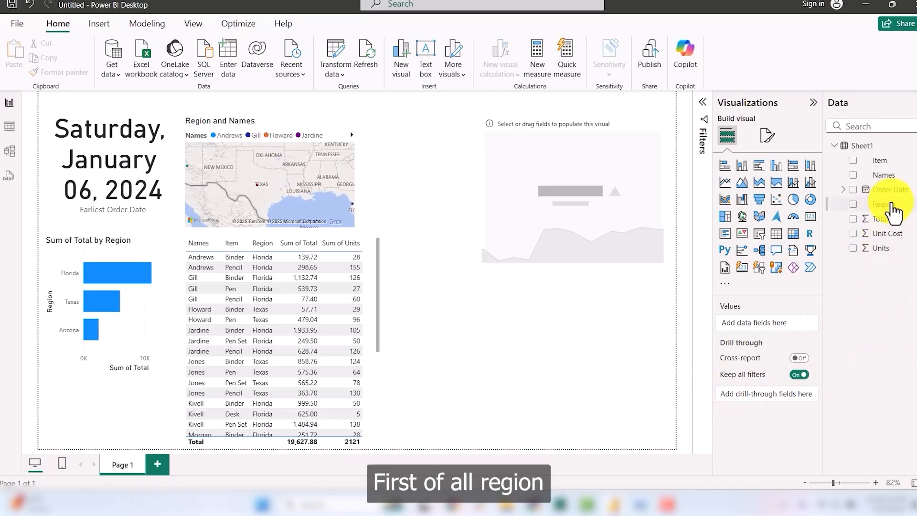
# Assign Region as the KPI's trend axis, Units as its value and Unit Cost as its target
pyautogui.moveTo(892, 215); pyautogui.dragTo(602, 210)
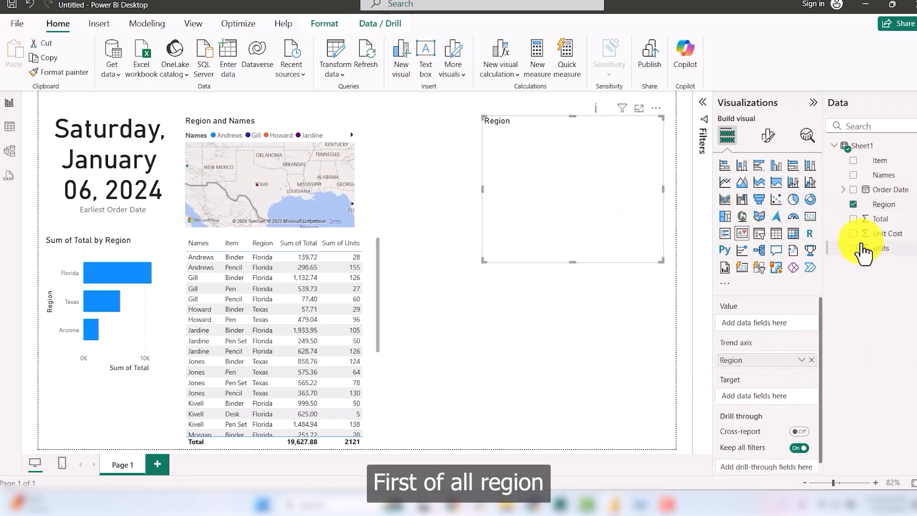
pyautogui.moveTo(879, 253); pyautogui.dragTo(602, 210)
pyautogui.moveTo(884, 233); pyautogui.dragTo(582, 219)
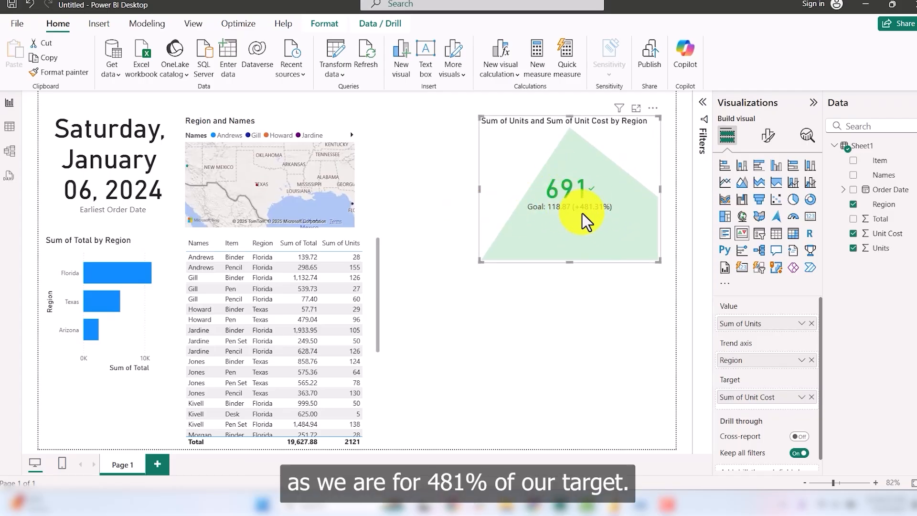
# Move the Region and Names map into the empty space below the KPI visual
pyautogui.click(491, 266)
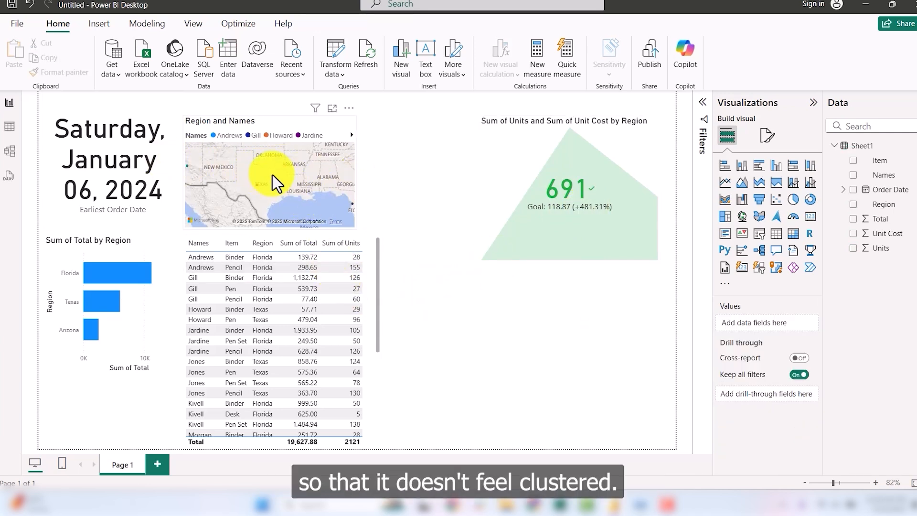
pyautogui.click(274, 119)
pyautogui.moveTo(274, 120); pyautogui.dragTo(575, 307)
# Move the table to the page's upper left corner and the Earliest Order Date card to the lower middle of the page
pyautogui.click(278, 241)
pyautogui.moveTo(280, 237); pyautogui.dragTo(296, 120)
pyautogui.moveTo(140, 158); pyautogui.dragTo(310, 388)
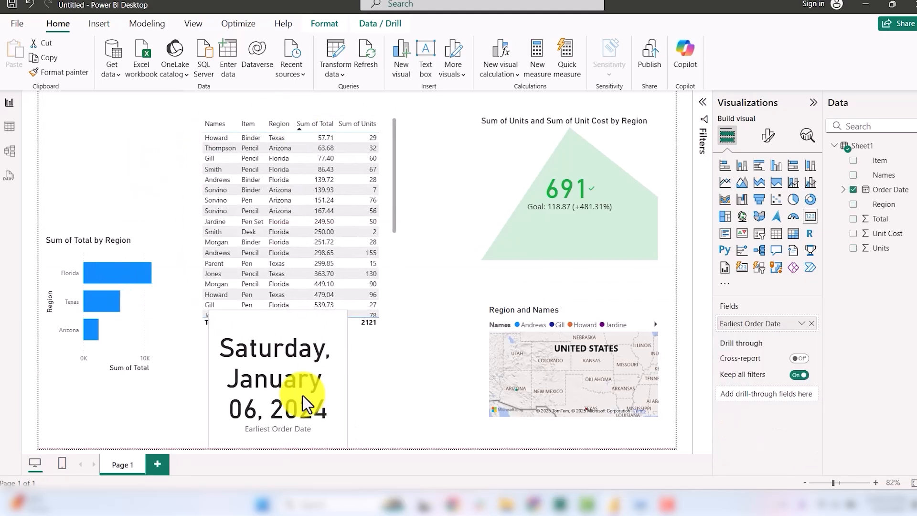
pyautogui.click(299, 116)
pyautogui.moveTo(294, 123); pyautogui.dragTo(142, 96)
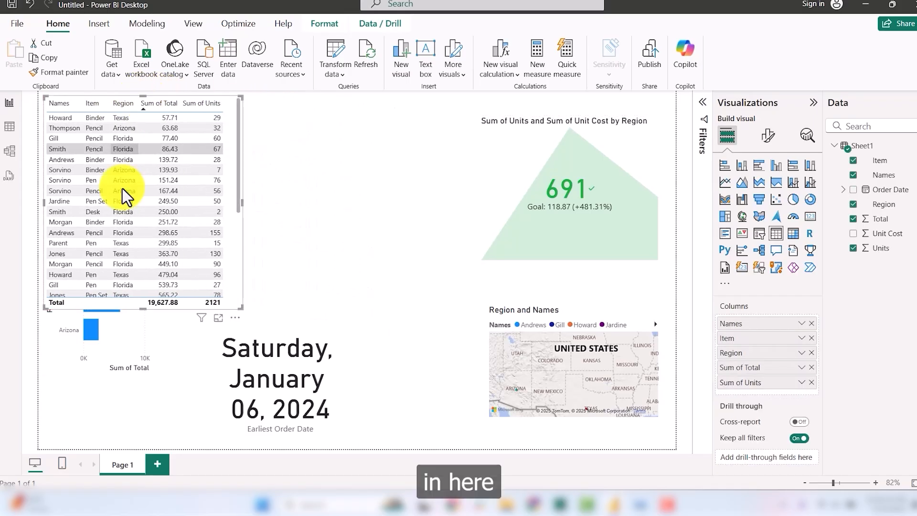
# Move the Sum of Total by Region bar chart below the table and shrink the table in width and height
pyautogui.click(98, 346)
pyautogui.click(244, 213)
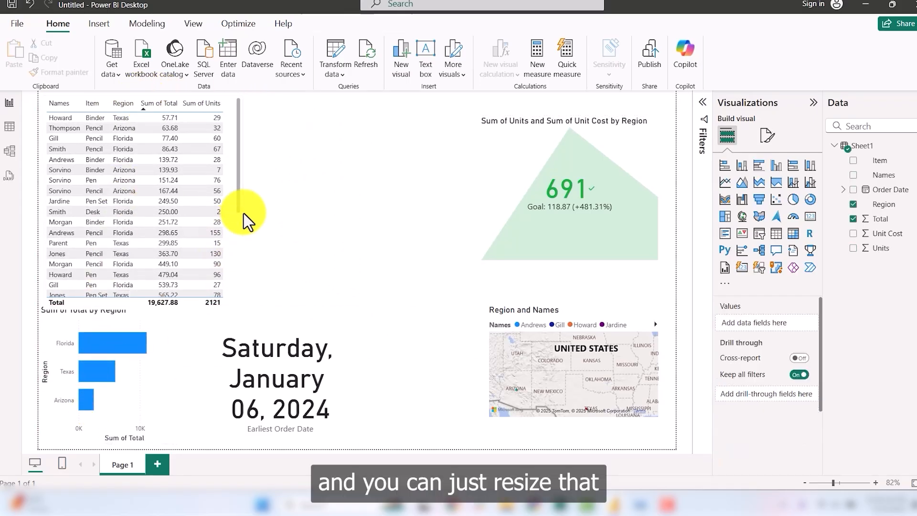
pyautogui.click(214, 211)
pyautogui.moveTo(239, 308); pyautogui.dragTo(216, 265)
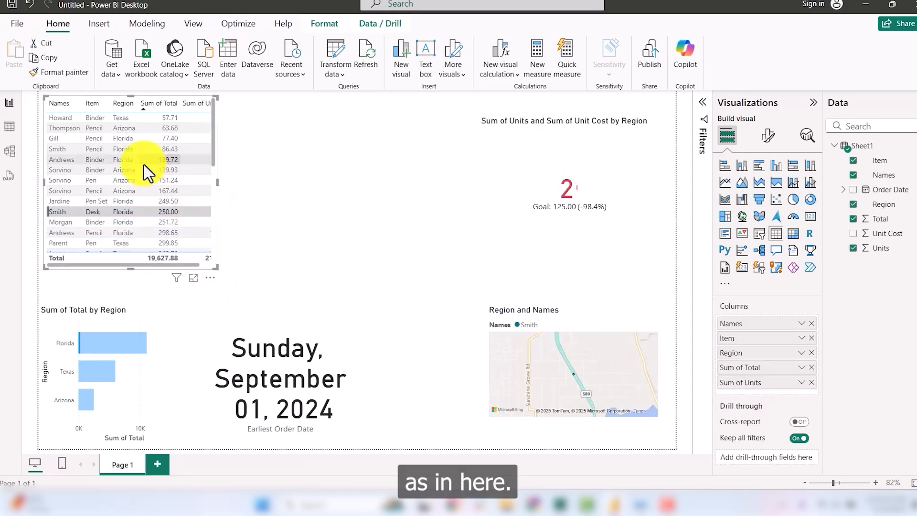
# Place the Earliest Order Date card between the table and the KPI, with the map centred on the page beneath it
pyautogui.click(285, 180)
pyautogui.moveTo(288, 380); pyautogui.dragTo(299, 167)
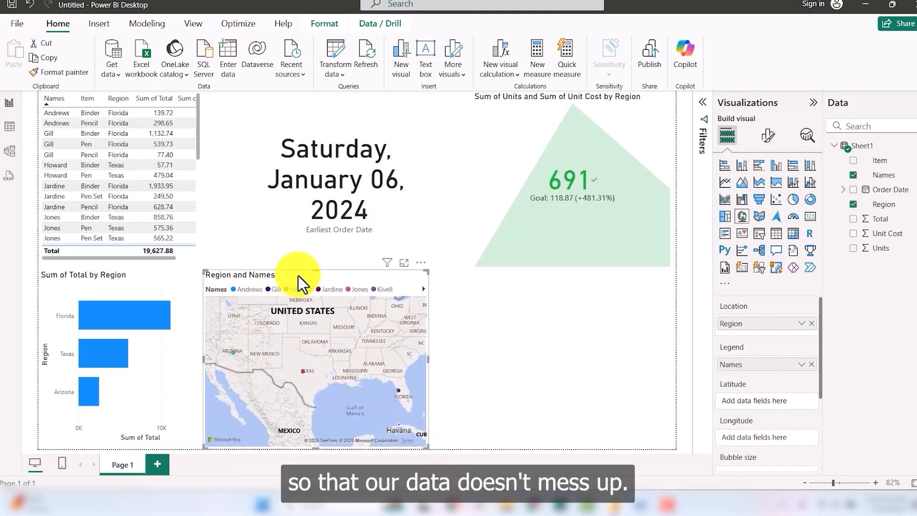
pyautogui.moveTo(298, 276); pyautogui.dragTo(321, 280)
pyautogui.click(496, 340)
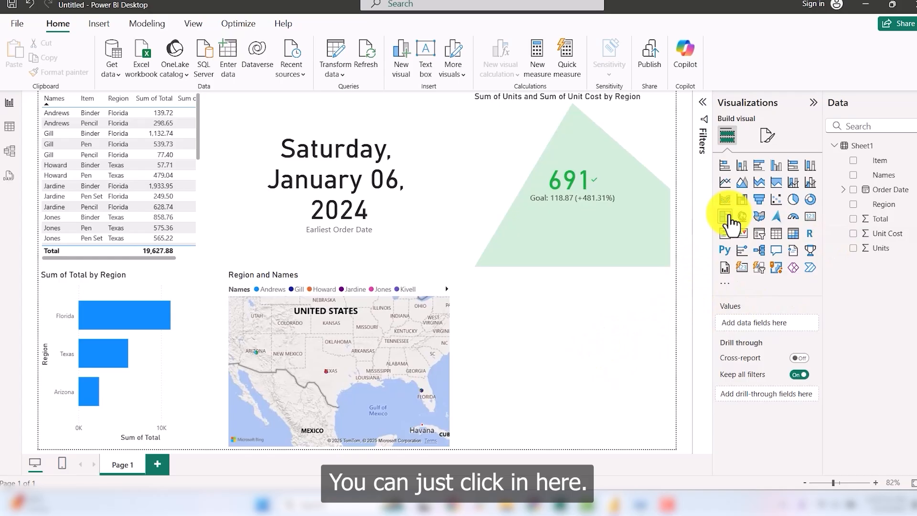
# Add a ribbon chart below the KPI with Item on the X-axis, Total on the Y-axis and Region as the legend
pyautogui.click(725, 199)
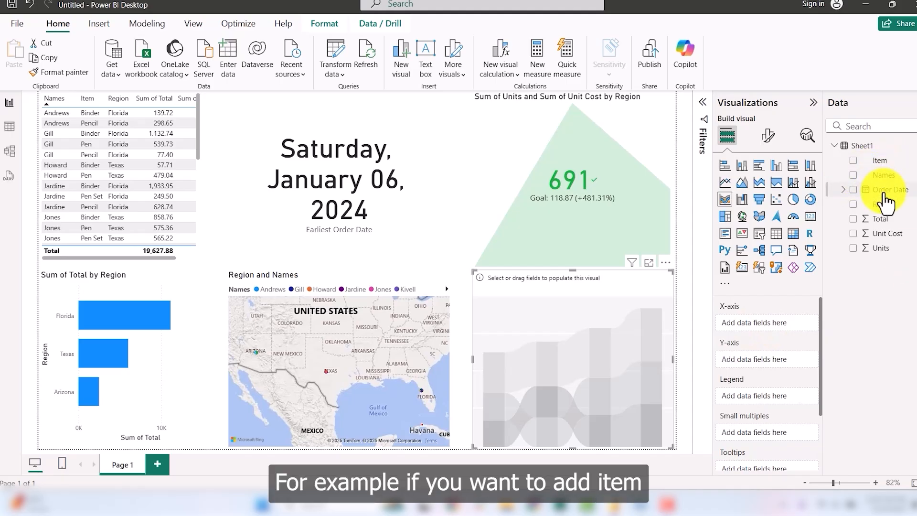
pyautogui.moveTo(886, 175); pyautogui.dragTo(606, 369)
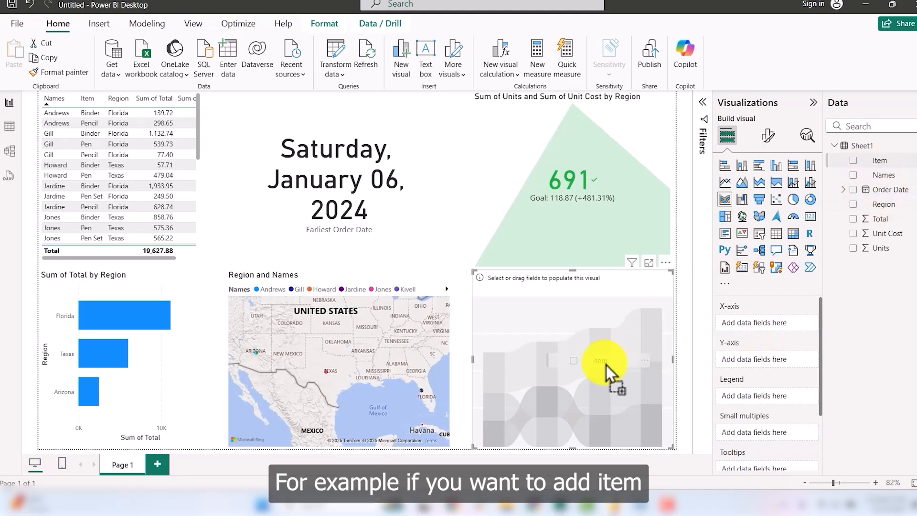
pyautogui.moveTo(882, 205); pyautogui.dragTo(594, 352)
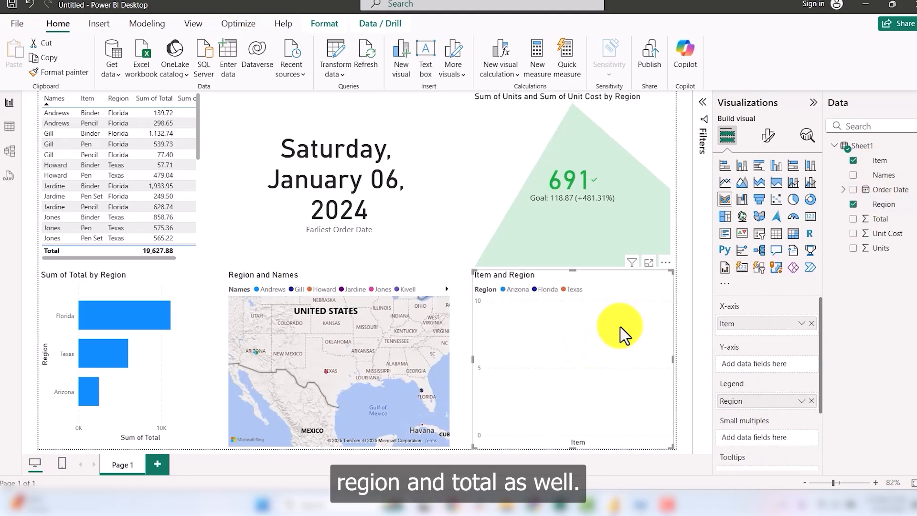
pyautogui.moveTo(880, 220); pyautogui.dragTo(580, 364)
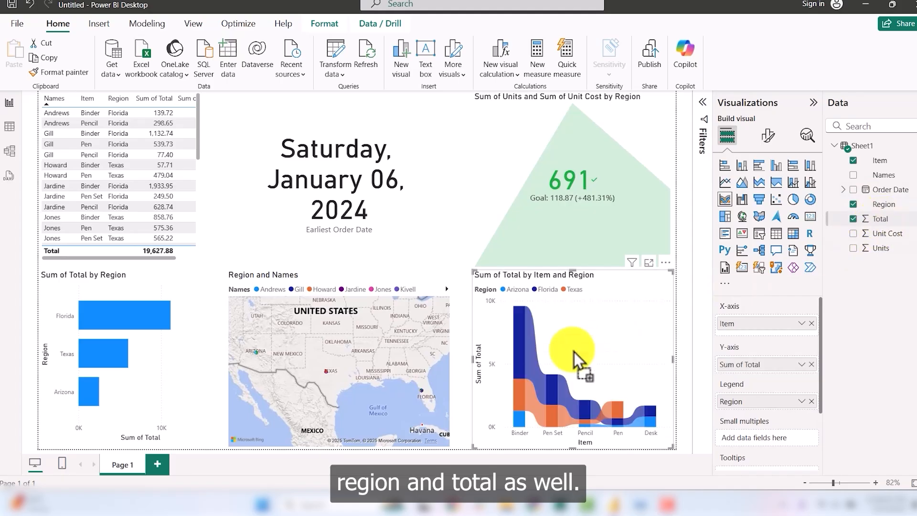
pyautogui.click(446, 242)
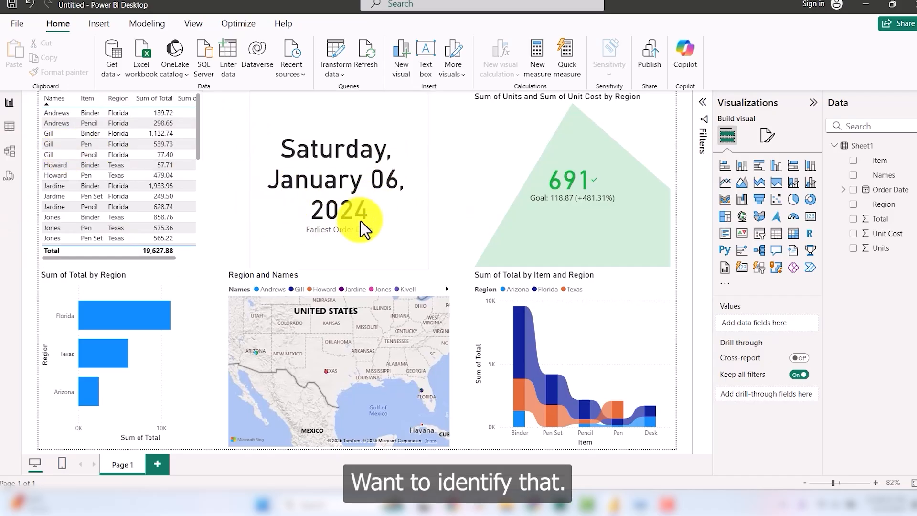
# Select the Sum of Total by Region bar chart to review its fields
pyautogui.click(158, 353)
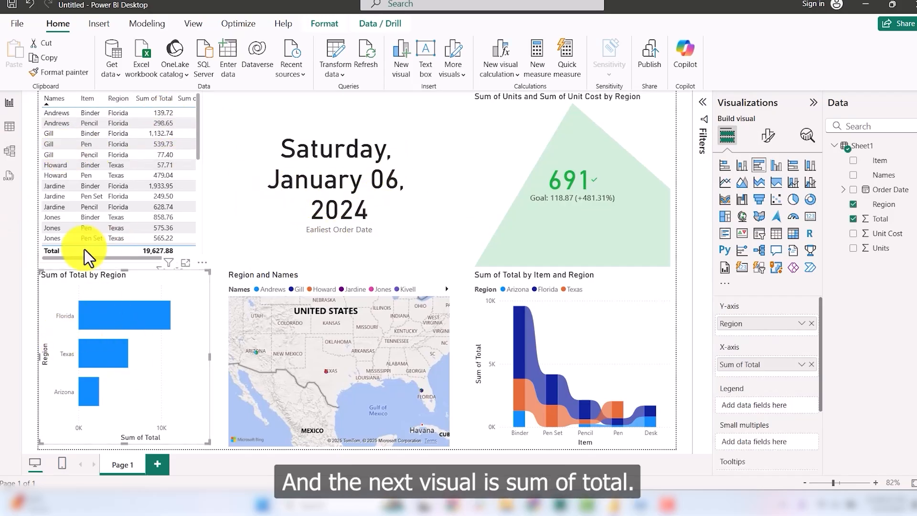